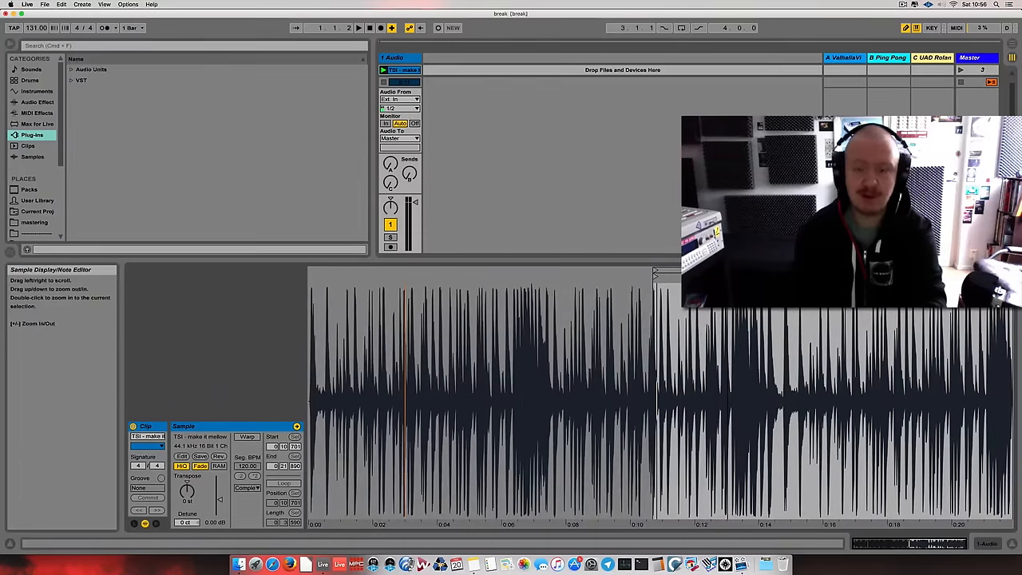
Audition the break sample twice while zooming progressively into its waveform
drag(655, 335, 655, 311)
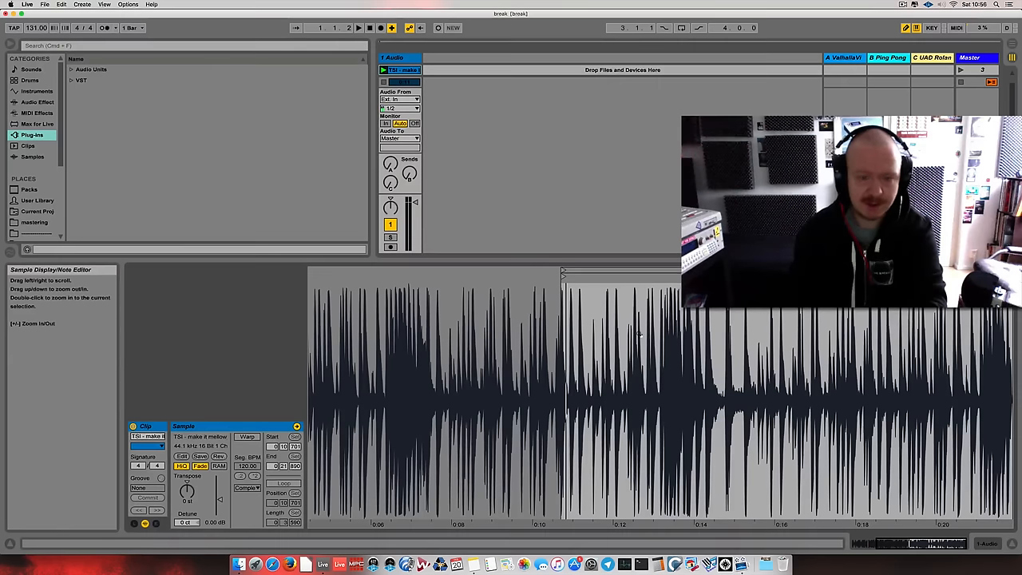
key(space)
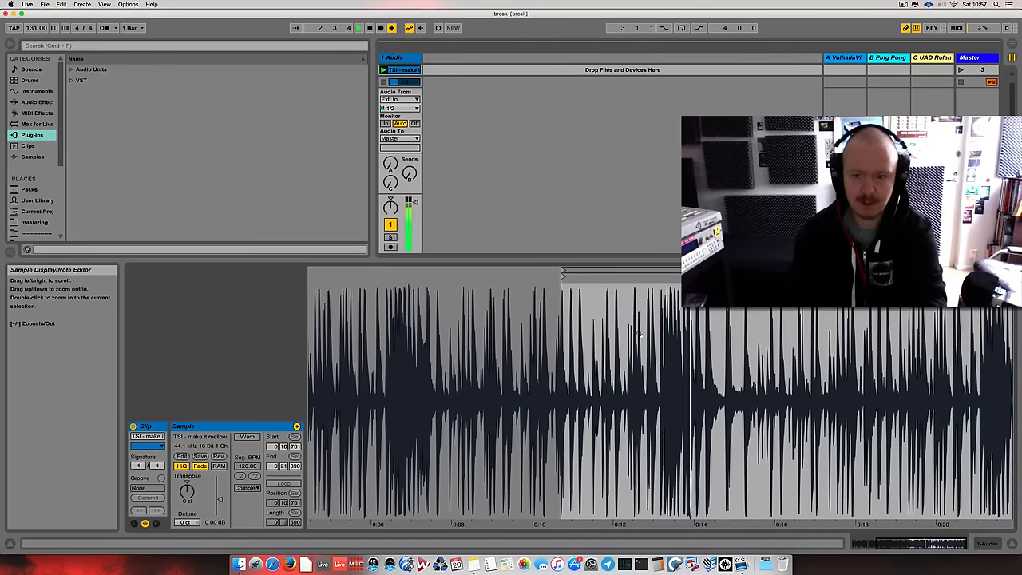
scroll(671, 334, up, 2)
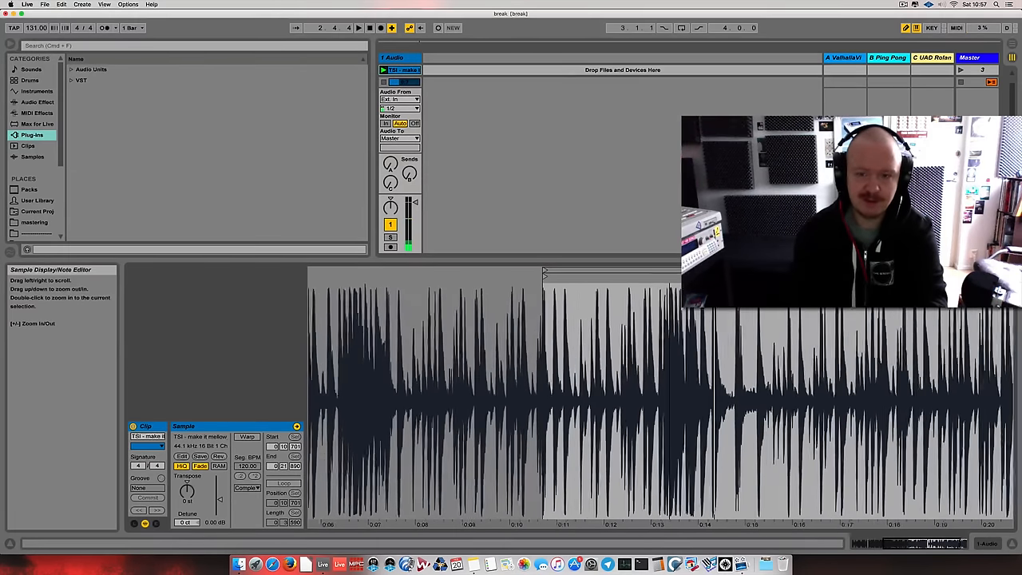
scroll(671, 334, up, 2)
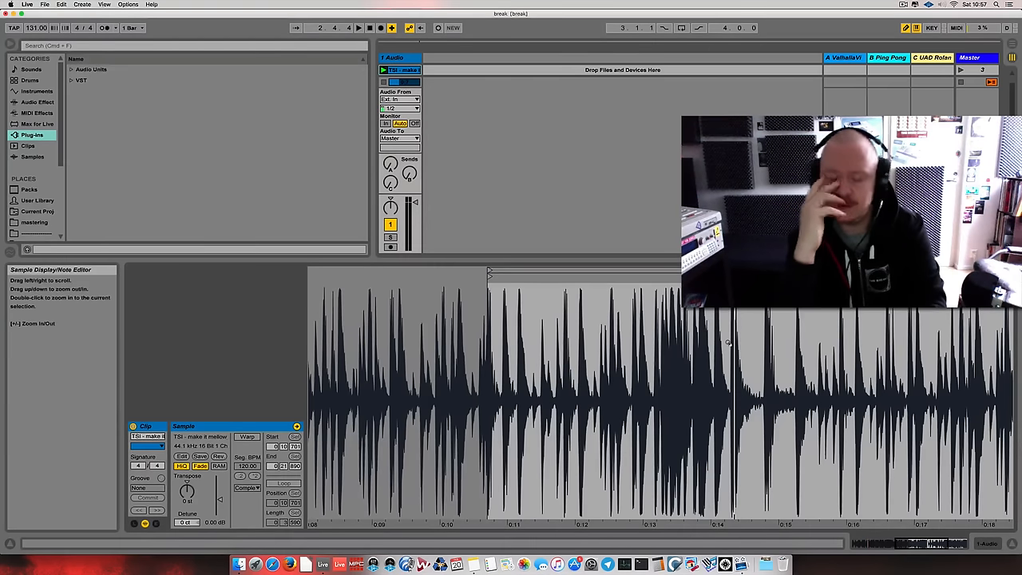
drag(623, 346, 622, 376)
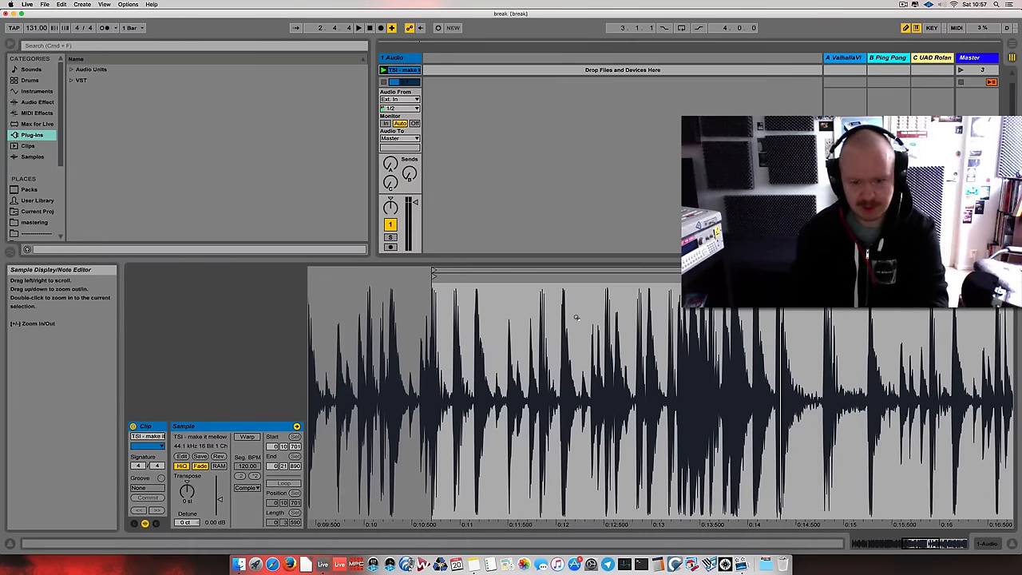
key(space)
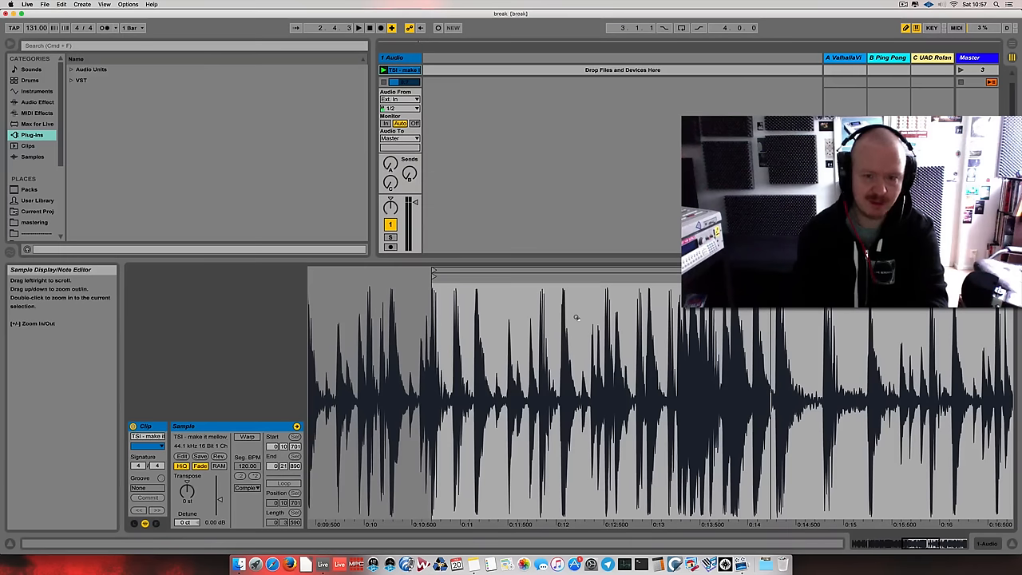
mouse_move(596, 323)
mouse_down()
mouse_move(596, 367)
mouse_move(604, 343)
mouse_up()
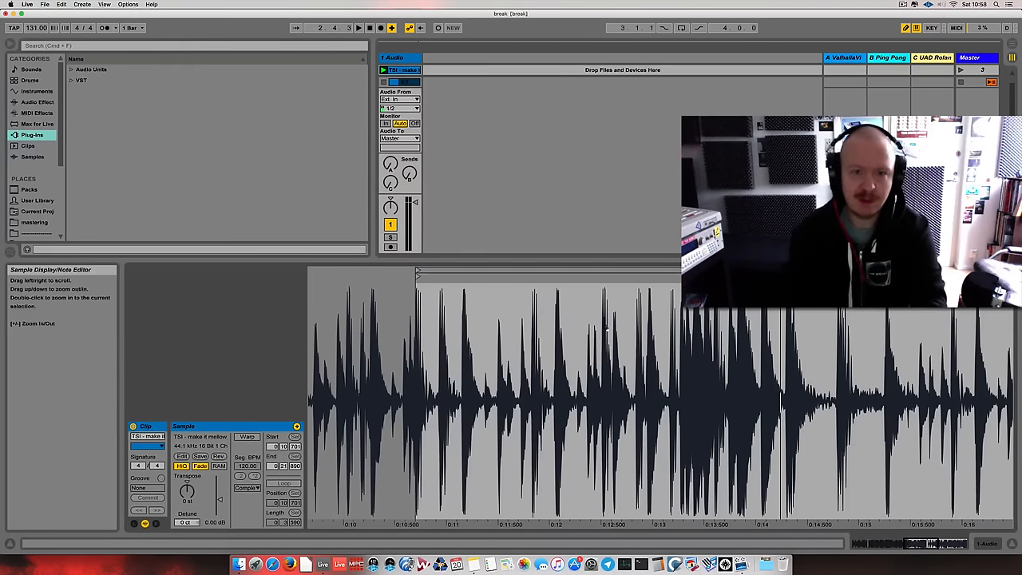
Load iZotope Ozone 5 Dynamics from the Audio Units iZotope folder onto 1 Audio, undoing a mistaken Ozone 5 load
double_click(401, 58)
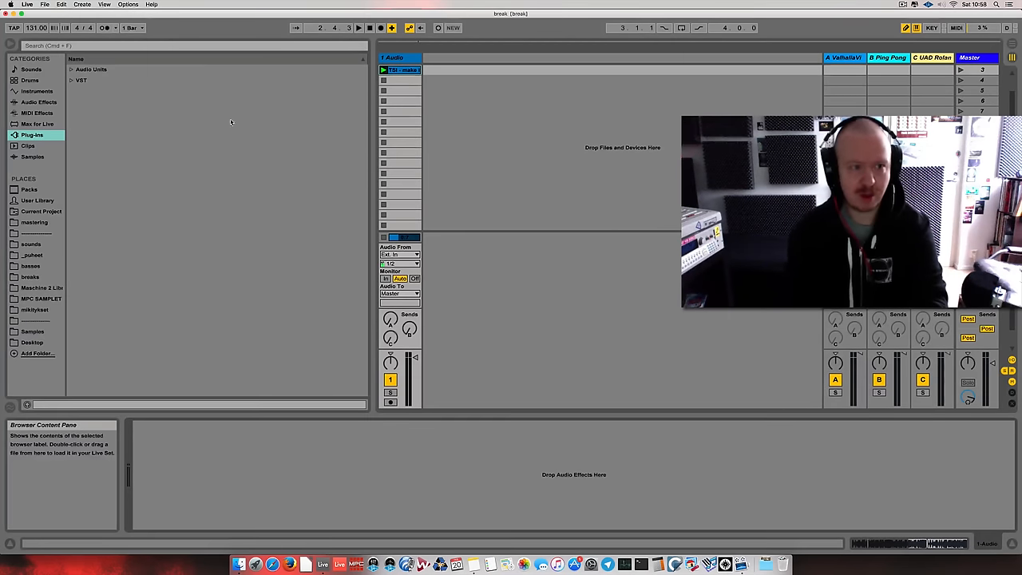
click(71, 70)
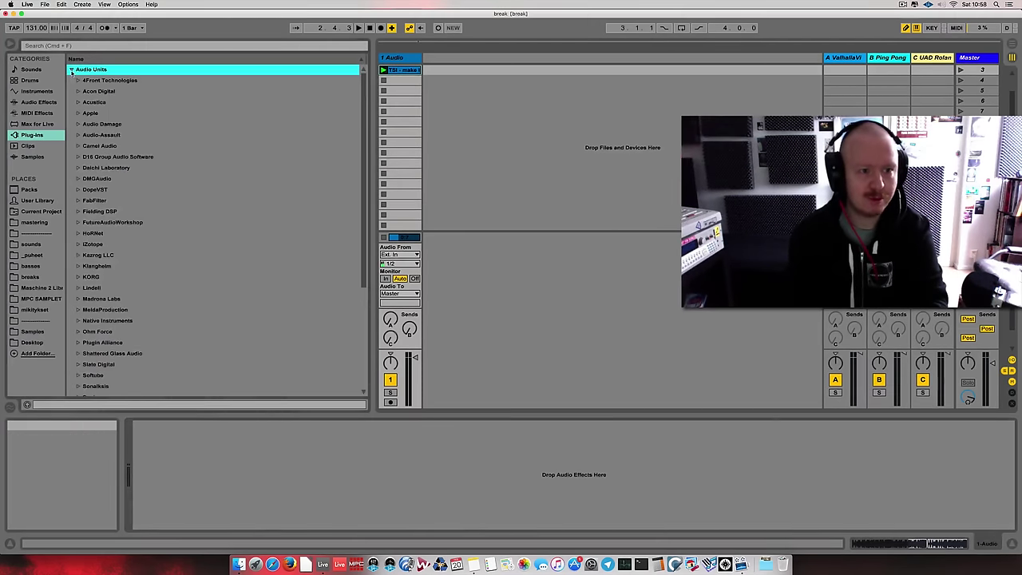
click(107, 244)
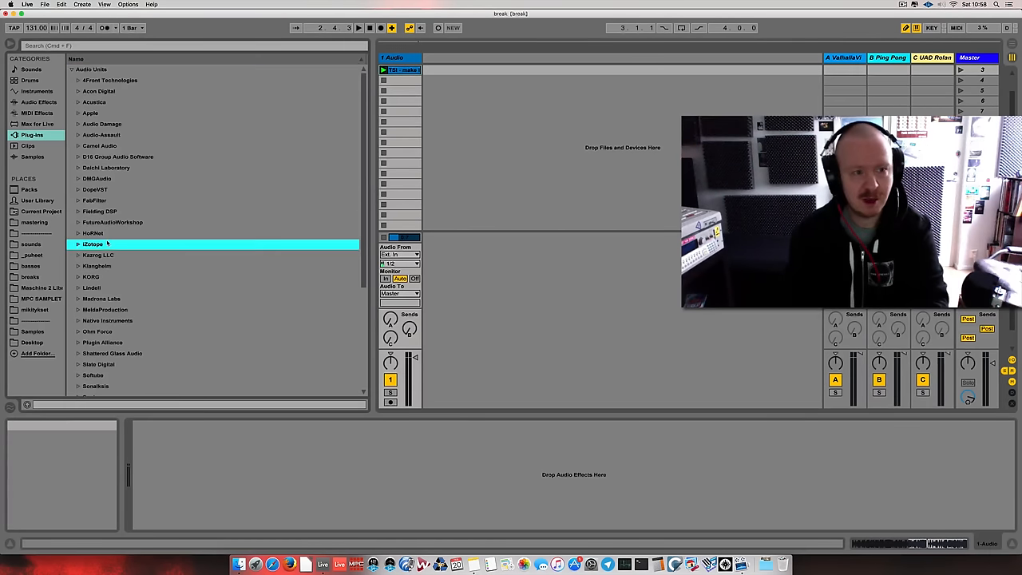
key(Right)
click(145, 223)
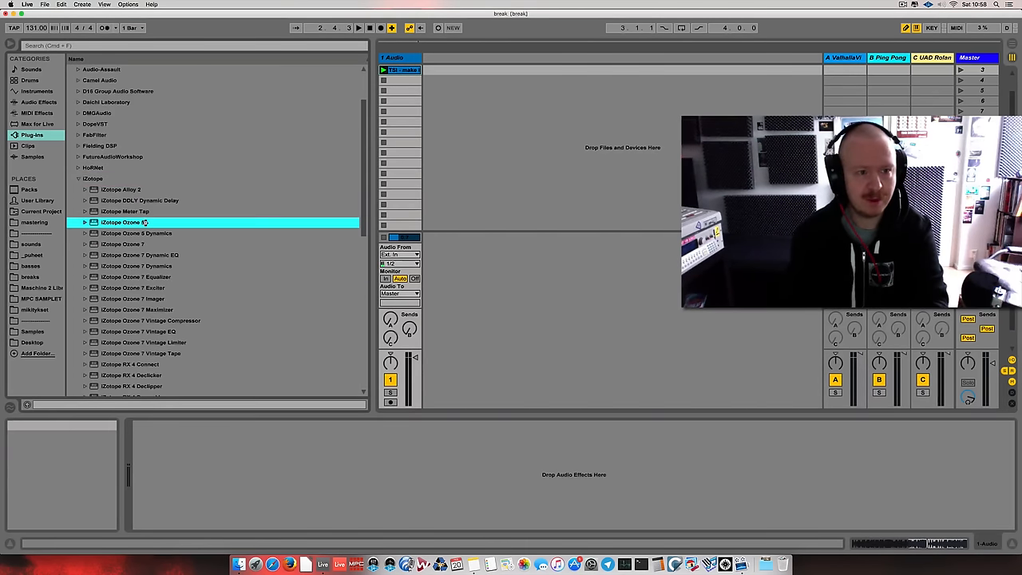
key(Return)
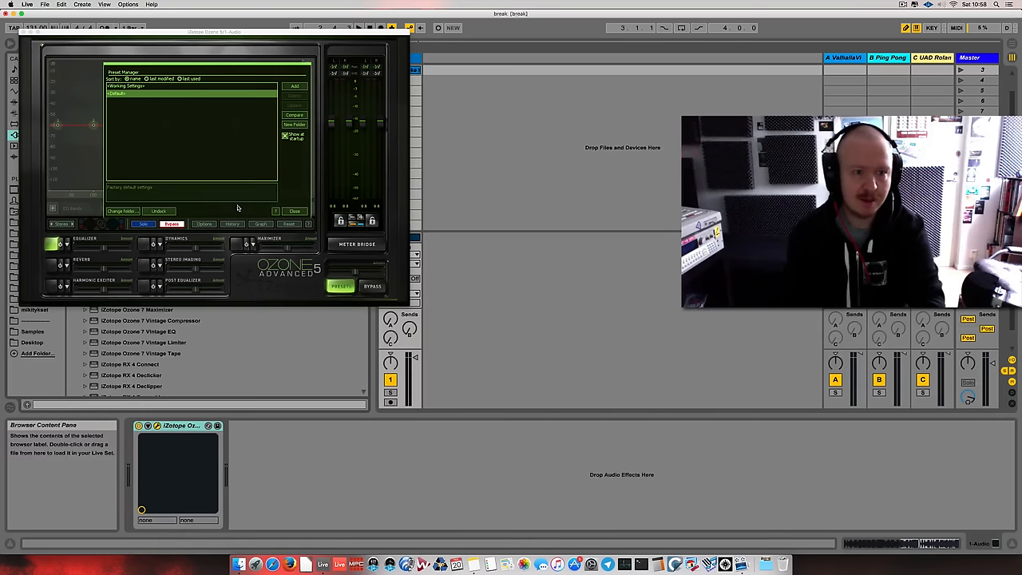
key(super+z)
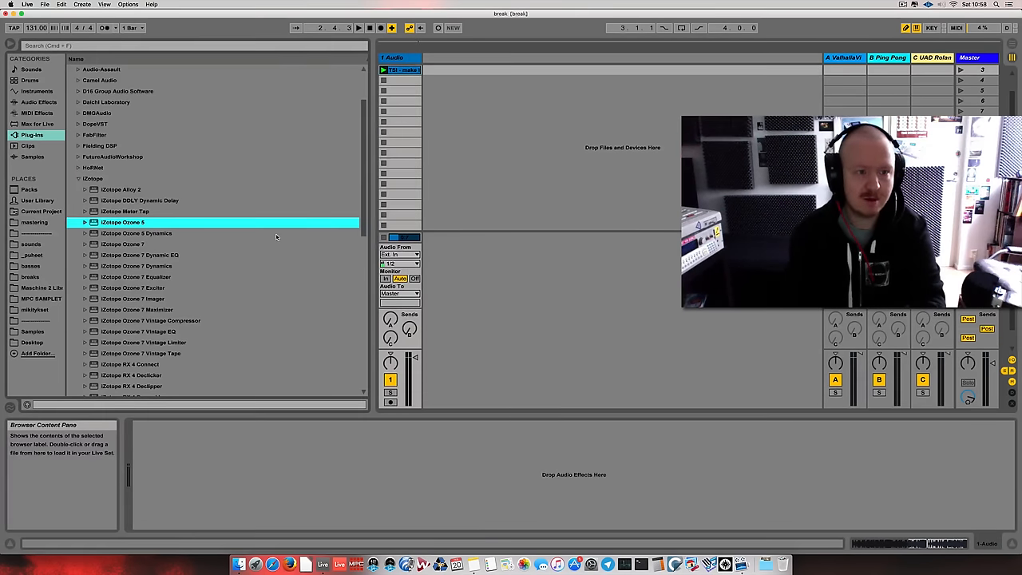
double_click(172, 233)
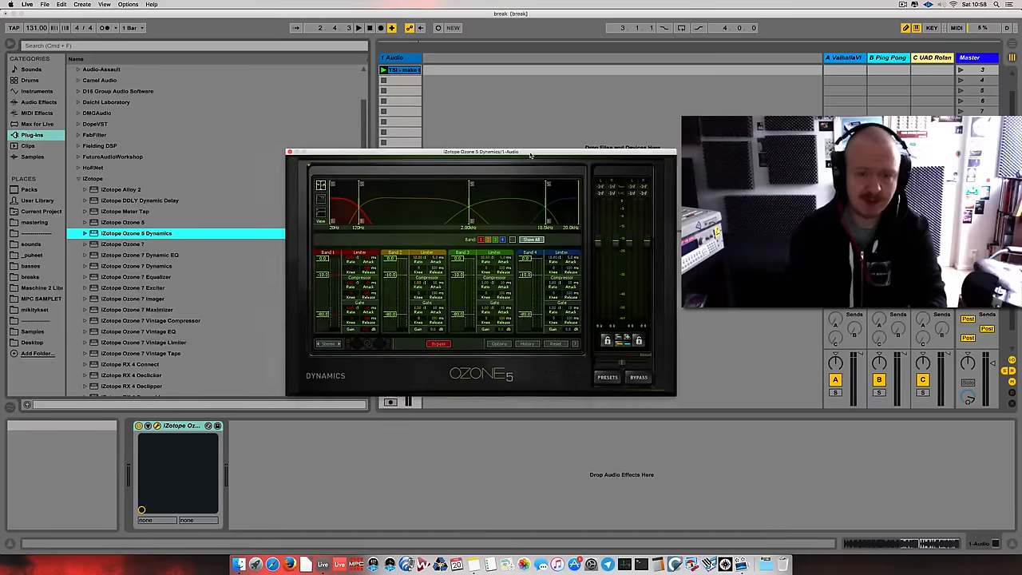
Raise the gate threshold in all four Ozone Dynamics bands to about -49.1 dB
drag(268, 38, 551, 174)
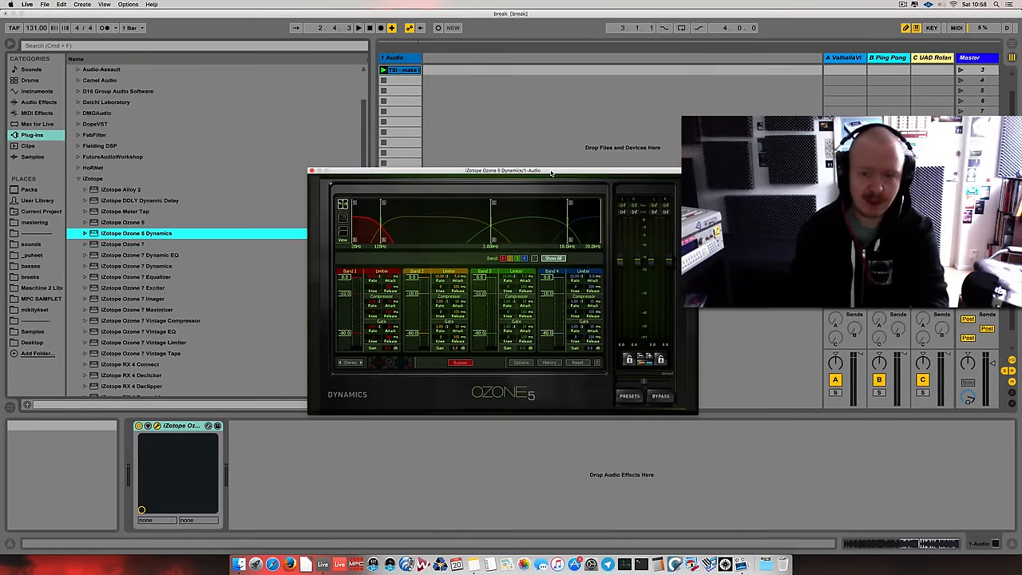
drag(550, 174, 550, 182)
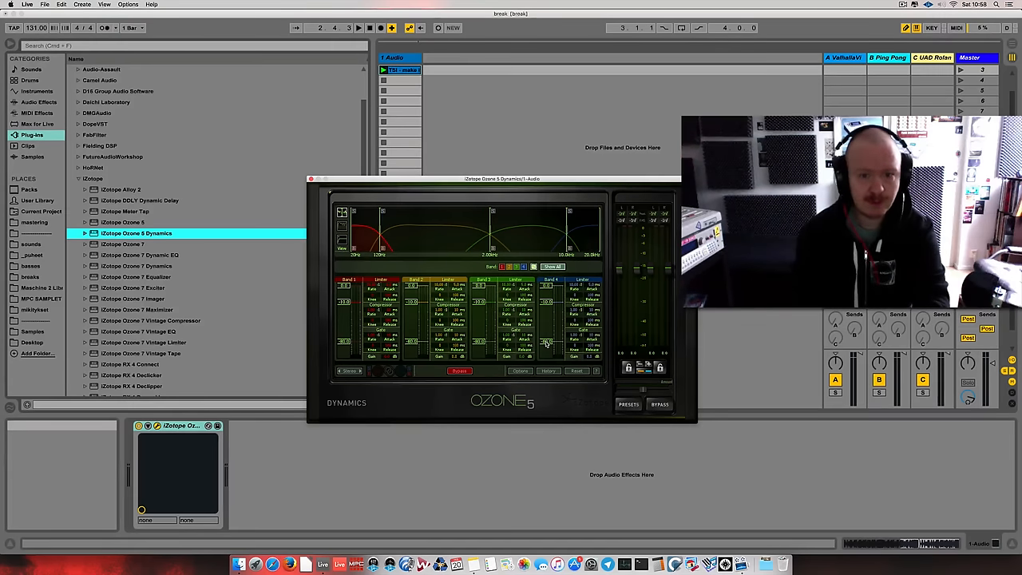
drag(546, 343, 548, 336)
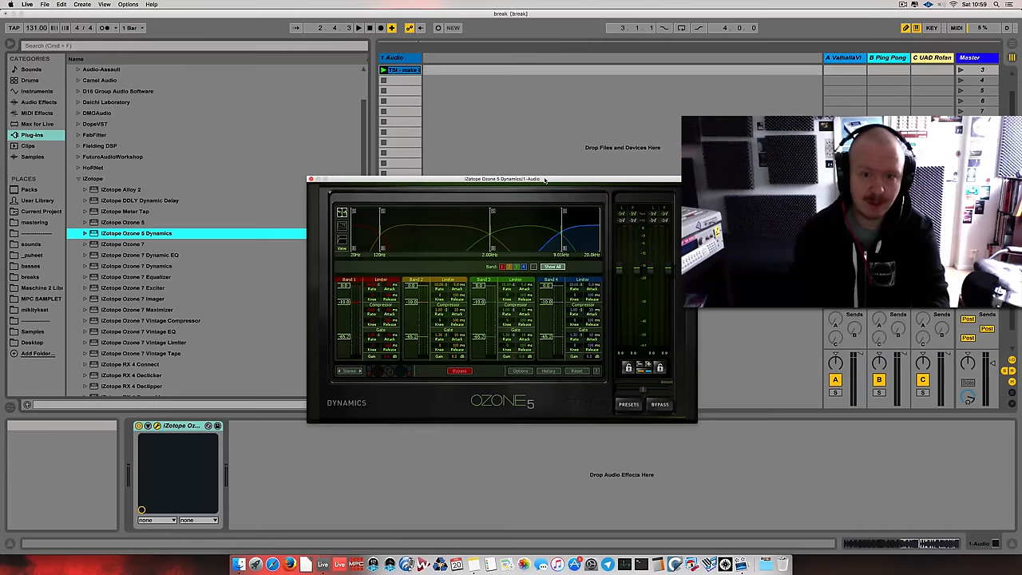
drag(544, 180, 546, 184)
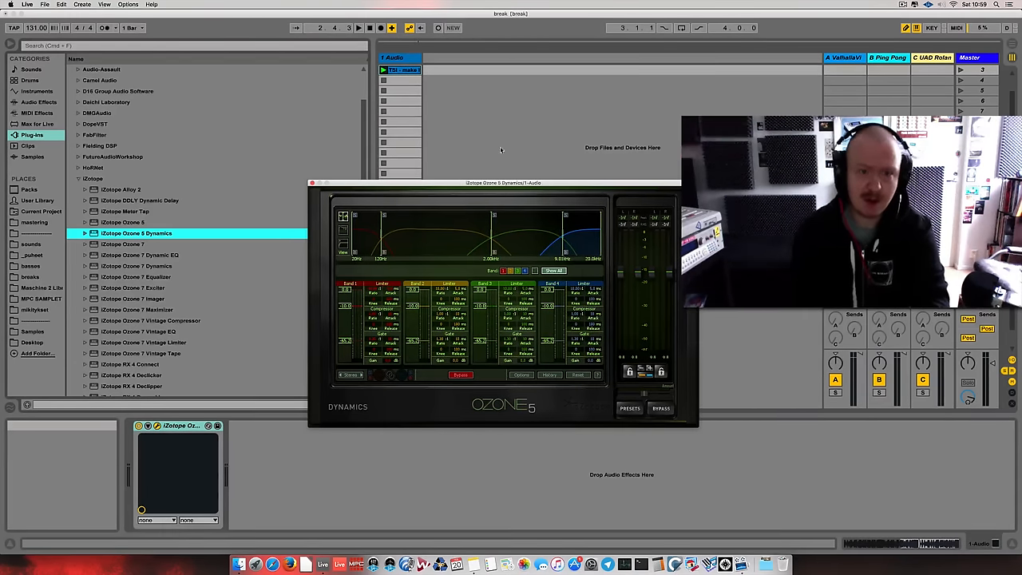
Bring the break clip's sample editor back into view and audition the gated break
click(394, 57)
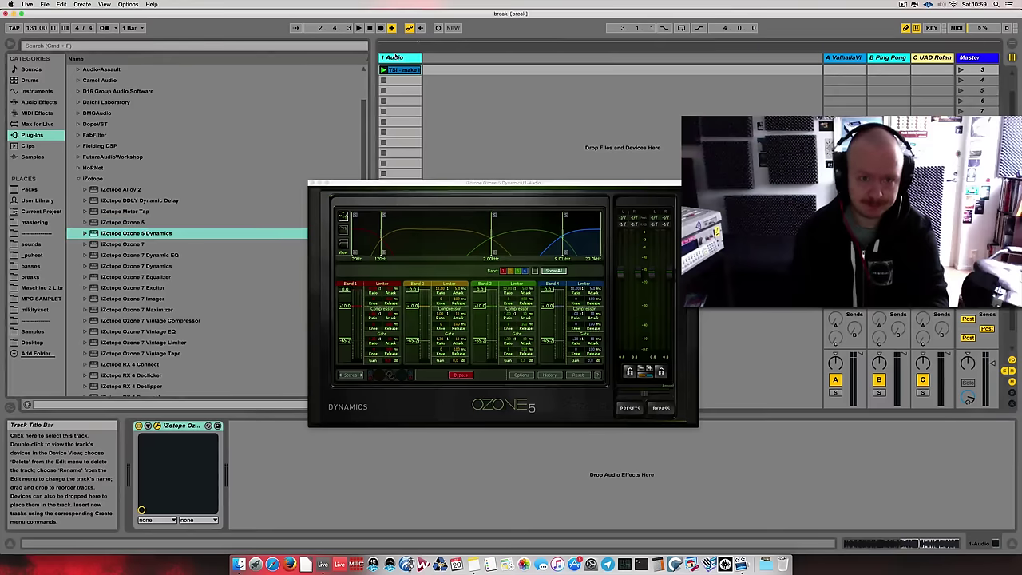
click(399, 70)
mouse_move(524, 187)
mouse_down()
mouse_move(434, 73)
mouse_move(510, 187)
mouse_move(358, 122)
mouse_up()
key(space)
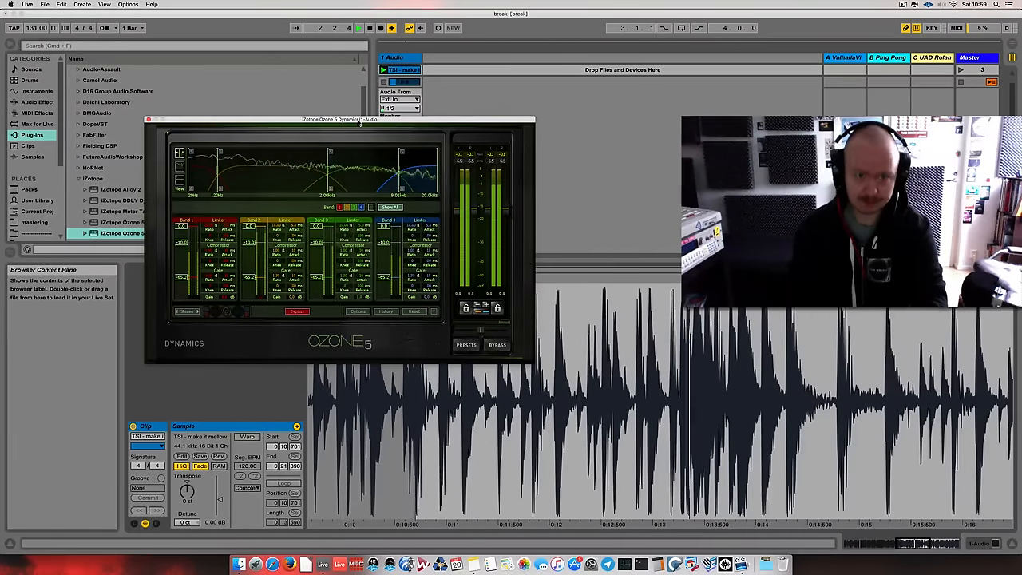
key(space)
Turn on Warp for the break clip, moving the plugin window aside
mouse_move(359, 122)
mouse_down()
mouse_move(474, 170)
mouse_move(574, 258)
mouse_up()
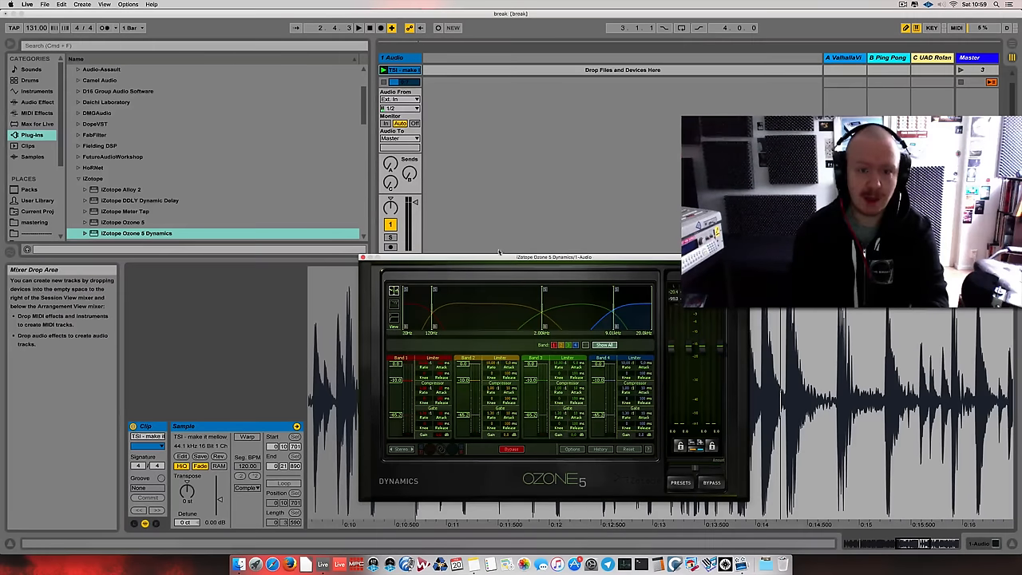
drag(488, 256, 594, 103)
click(247, 437)
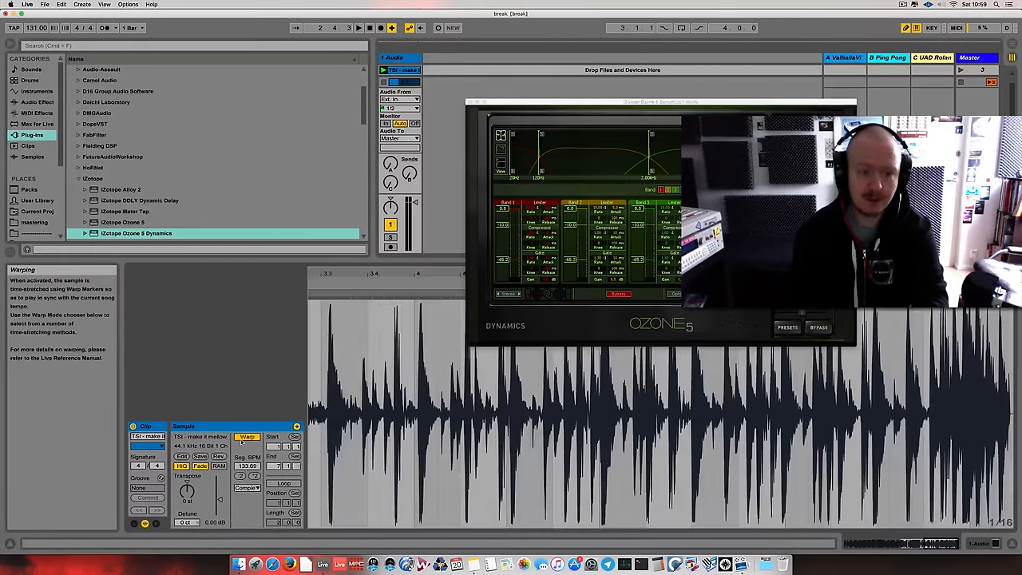
drag(546, 104, 576, 15)
Loop the two bars starting at bar 1 of the break and audition the loop
key(plus)
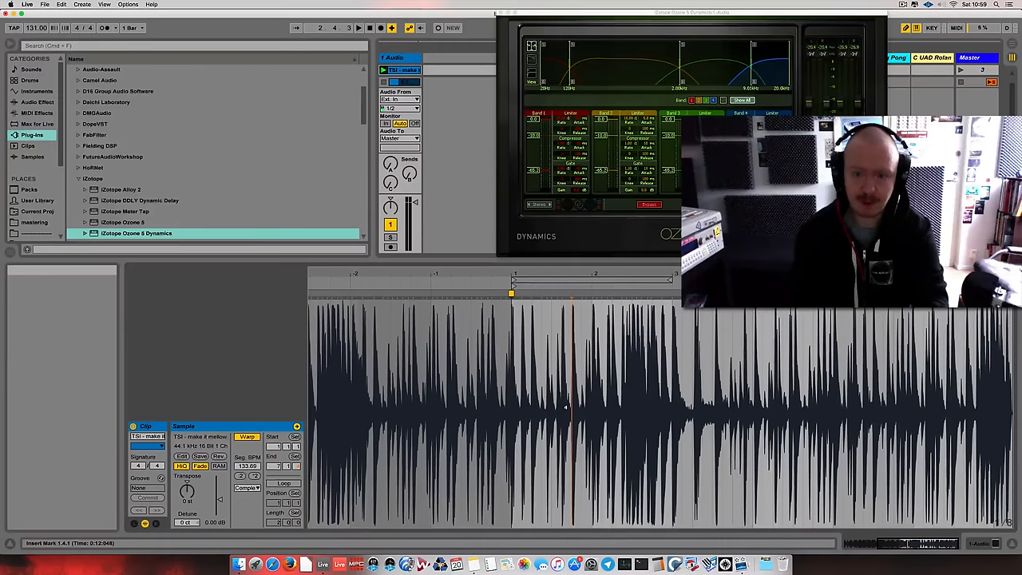
drag(673, 343, 506, 344)
key(super+l)
key(space)
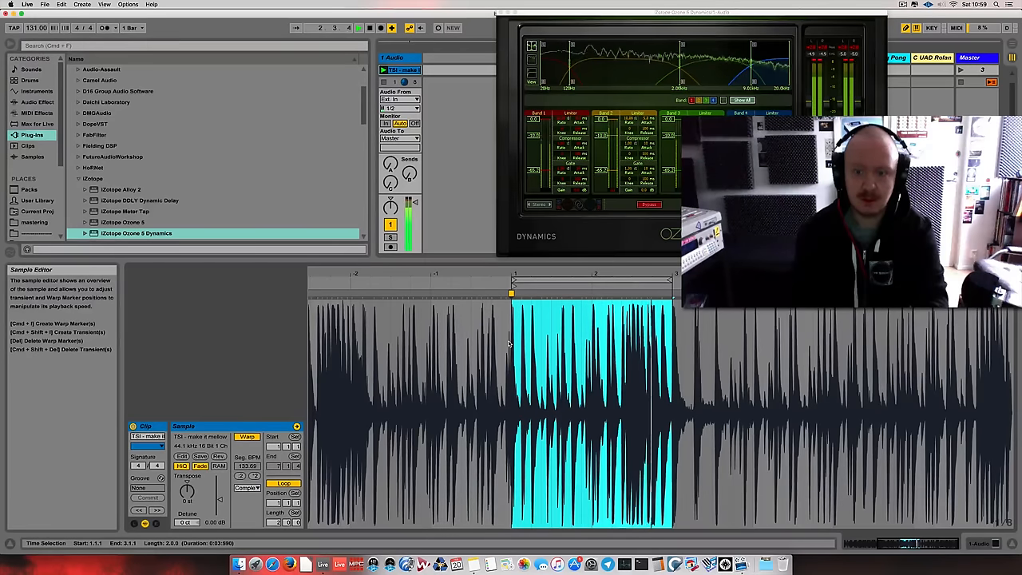
key(space)
drag(675, 15, 446, 211)
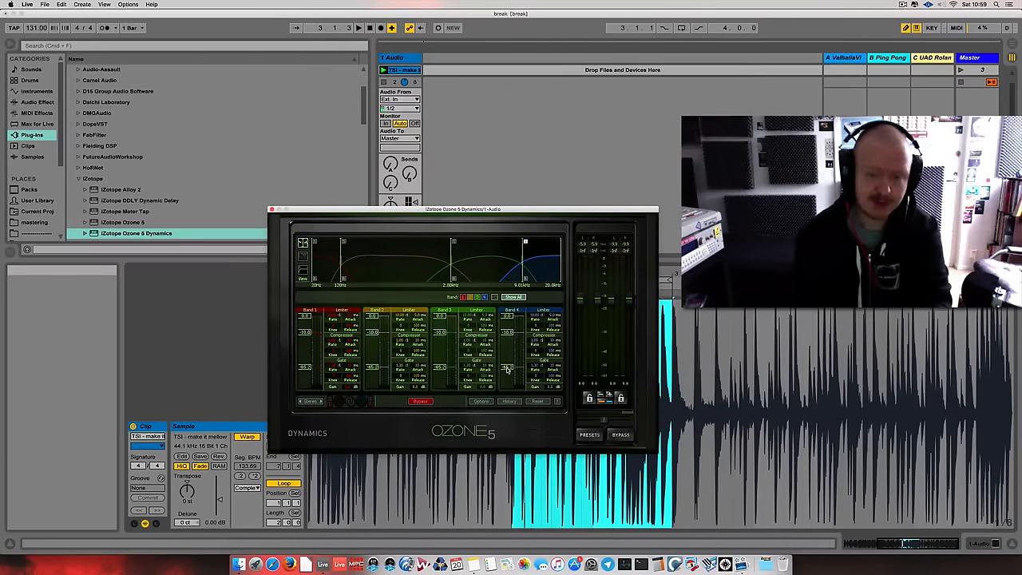
Adjust the Band 4 threshold while the looped break plays
key(space)
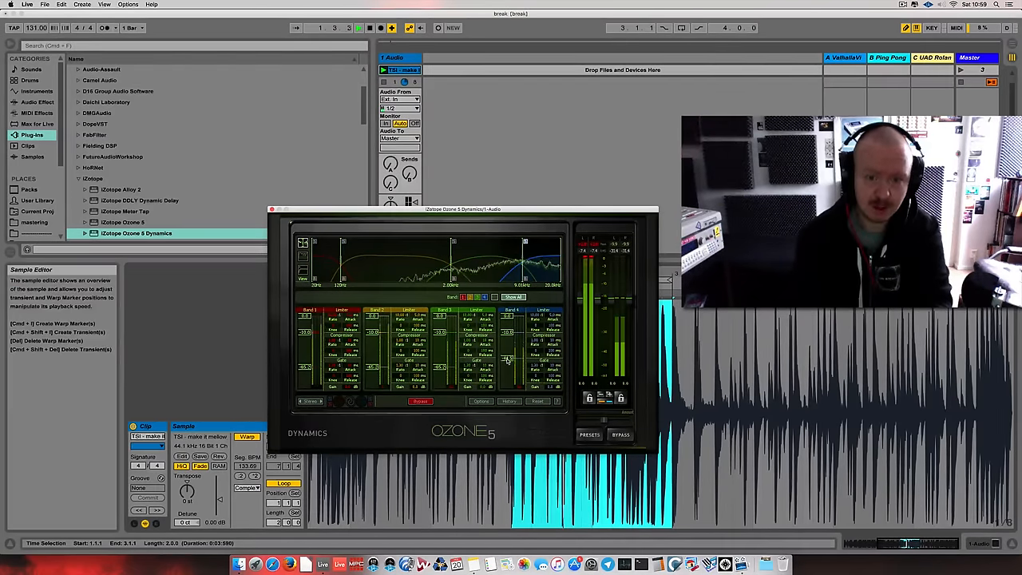
drag(507, 369, 508, 344)
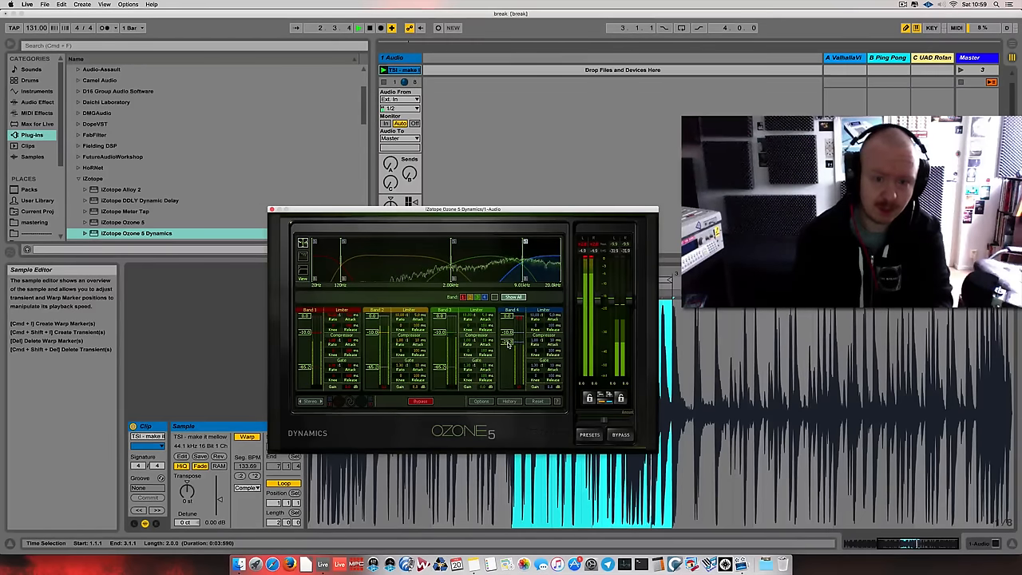
drag(508, 343, 508, 340)
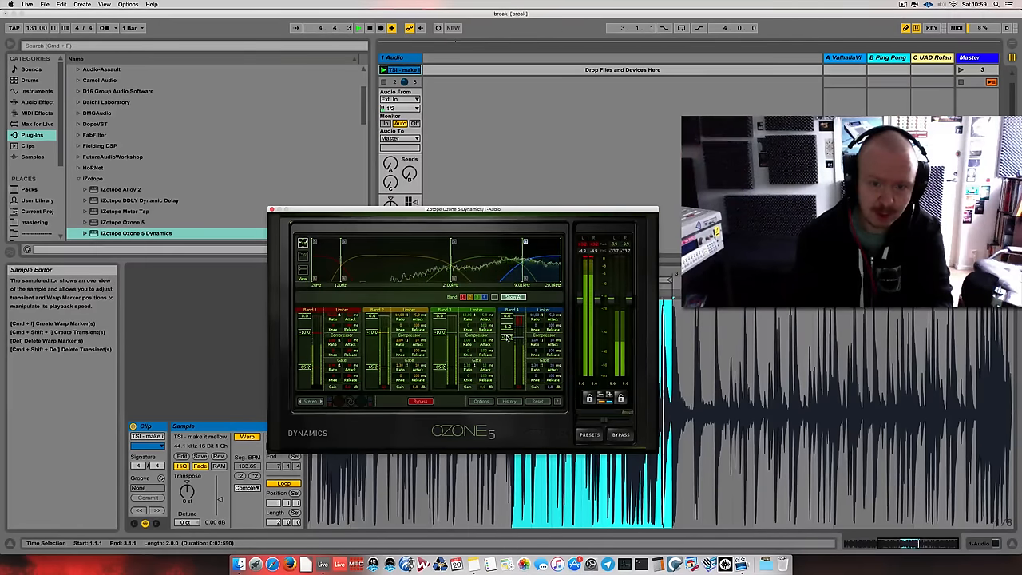
mouse_move(507, 341)
mouse_down()
mouse_move(508, 379)
mouse_move(508, 341)
mouse_up()
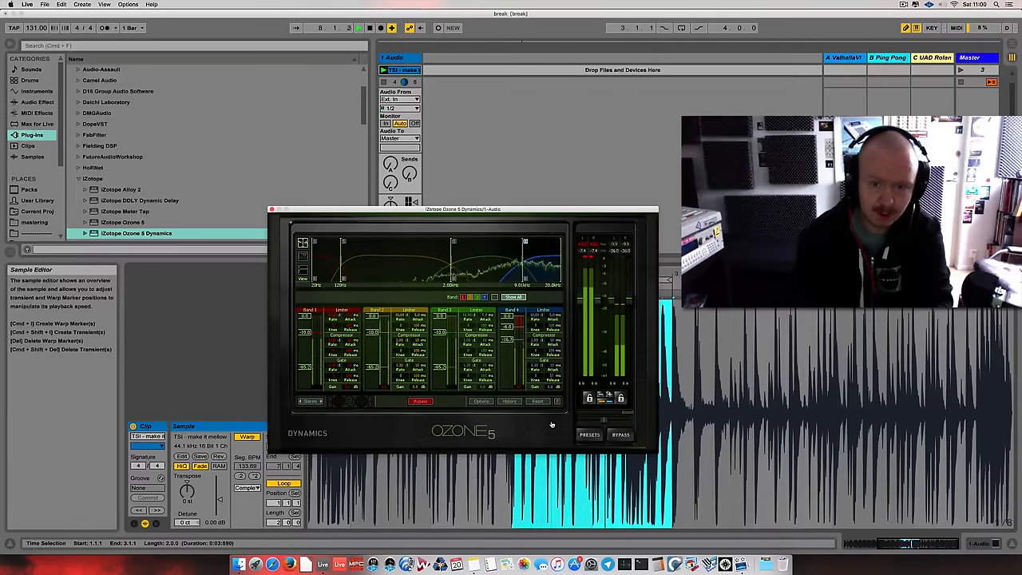
key(space)
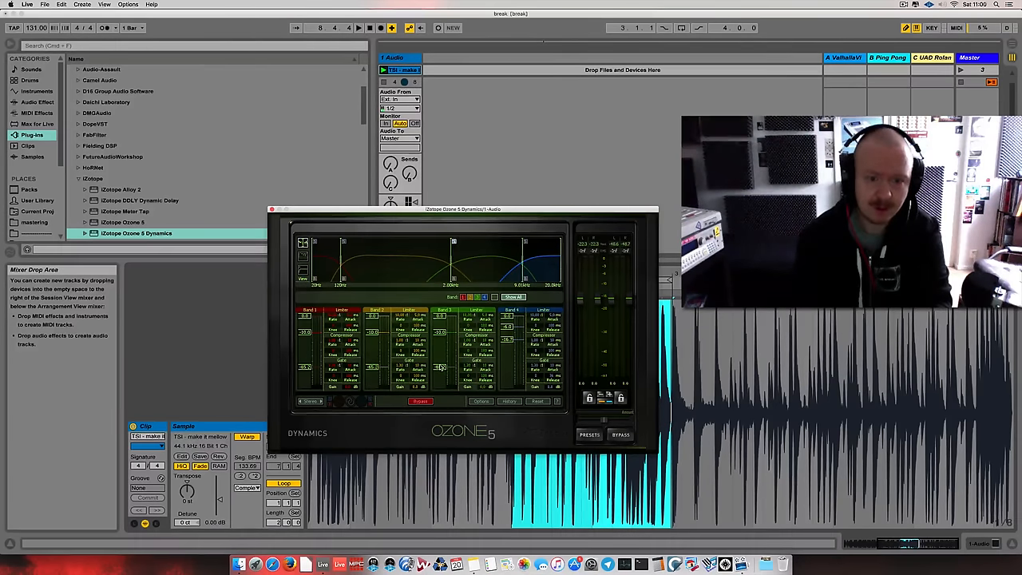
Lower the Band 3 threshold and gate, A/B-ing against the bypassed dry break
key(space)
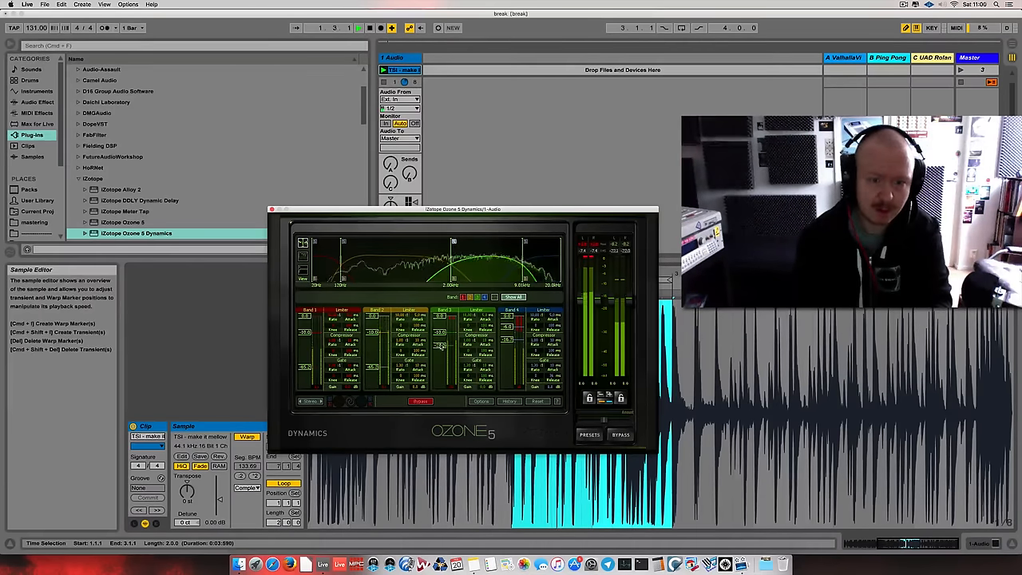
drag(441, 336, 438, 345)
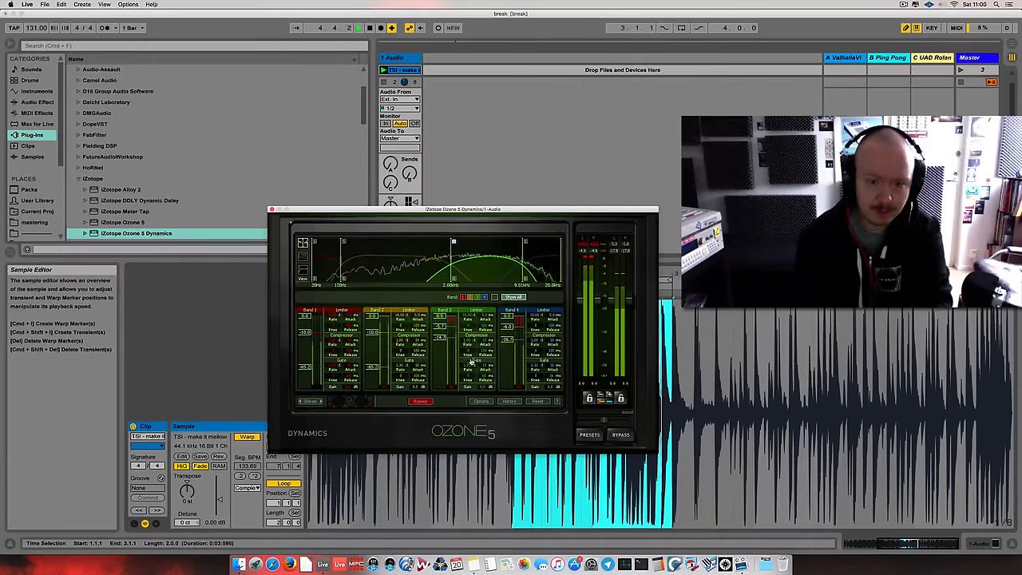
drag(472, 355, 472, 372)
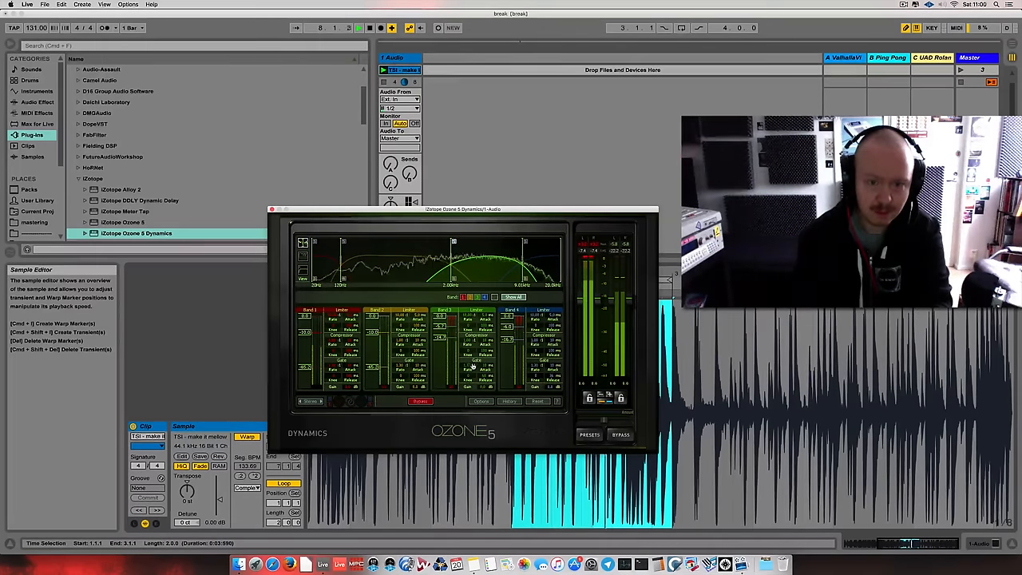
key(space)
key(space)
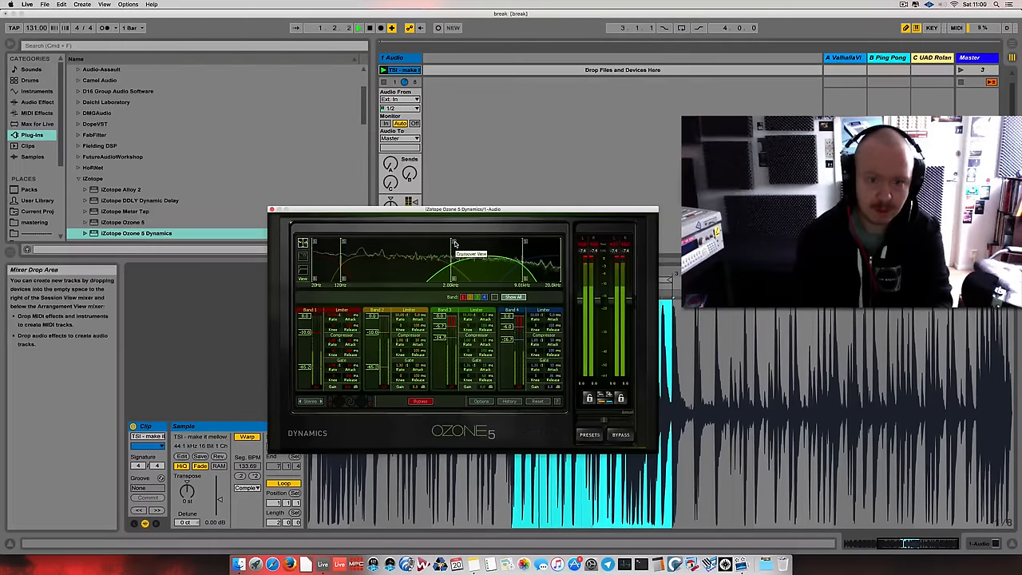
click(619, 435)
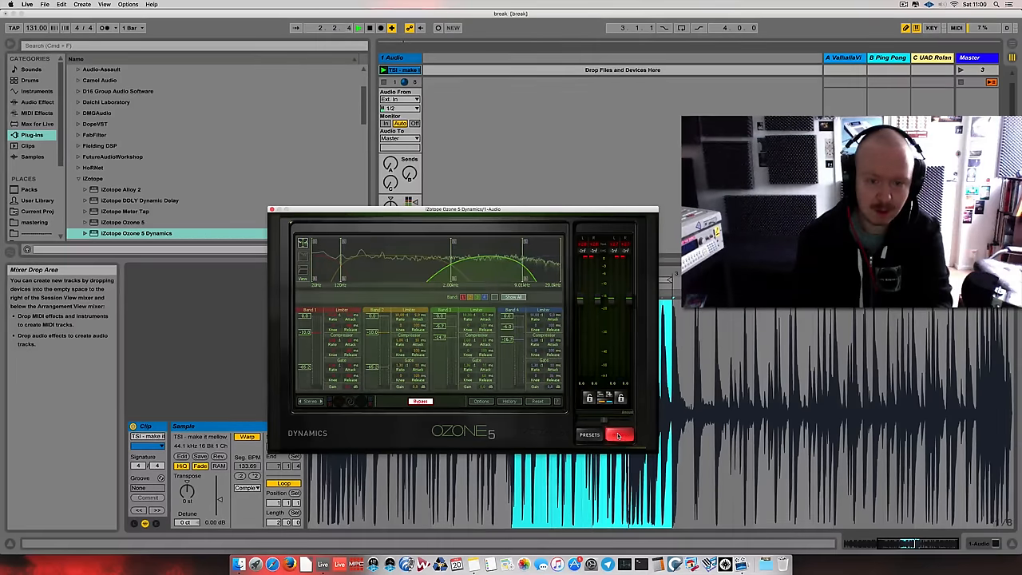
click(619, 435)
click(619, 435)
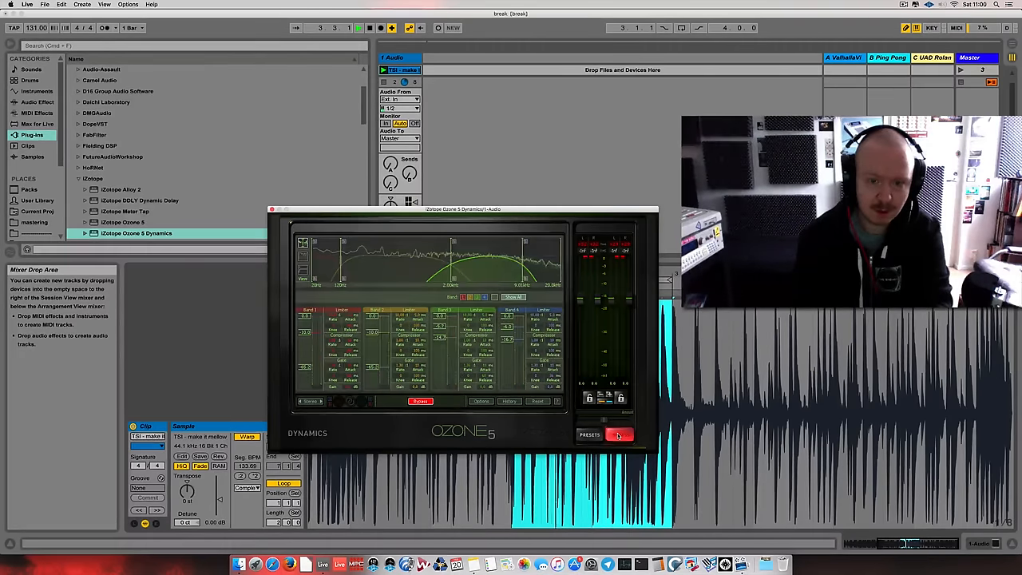
click(618, 436)
key(space)
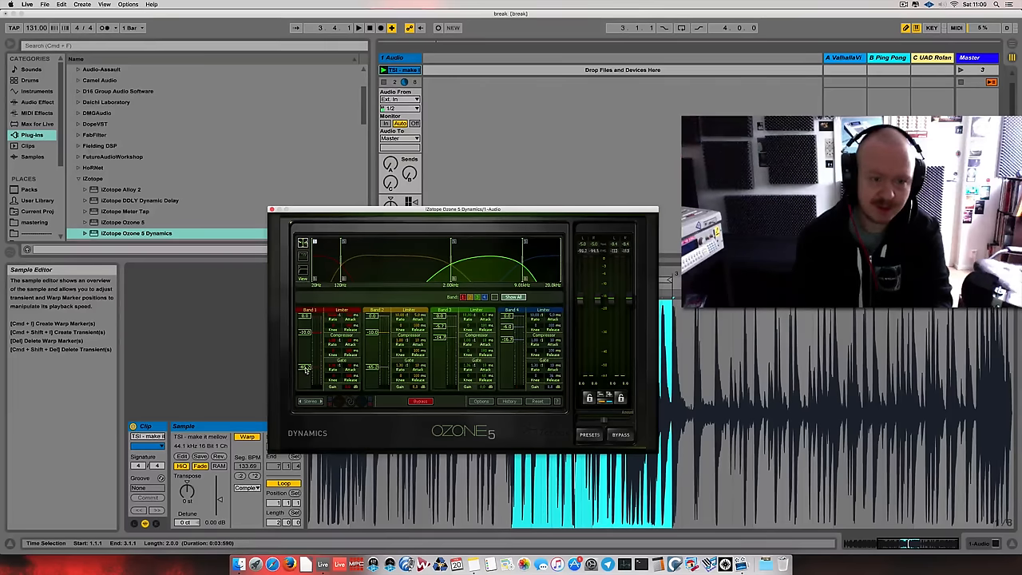
Raise the Band 1 thresholds to about -7.6 and compare with bypass
key(space)
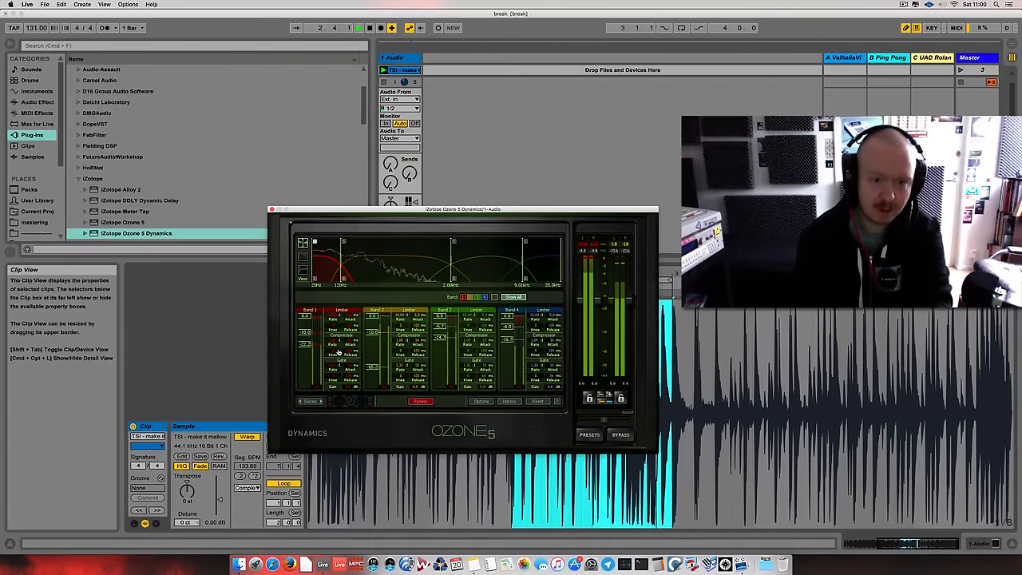
drag(306, 351, 306, 339)
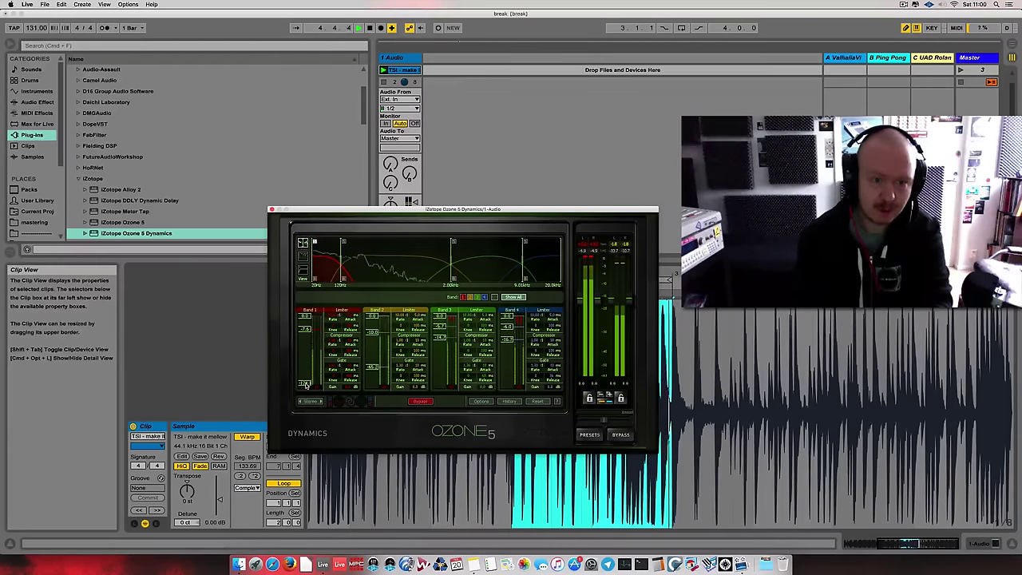
drag(306, 366, 306, 337)
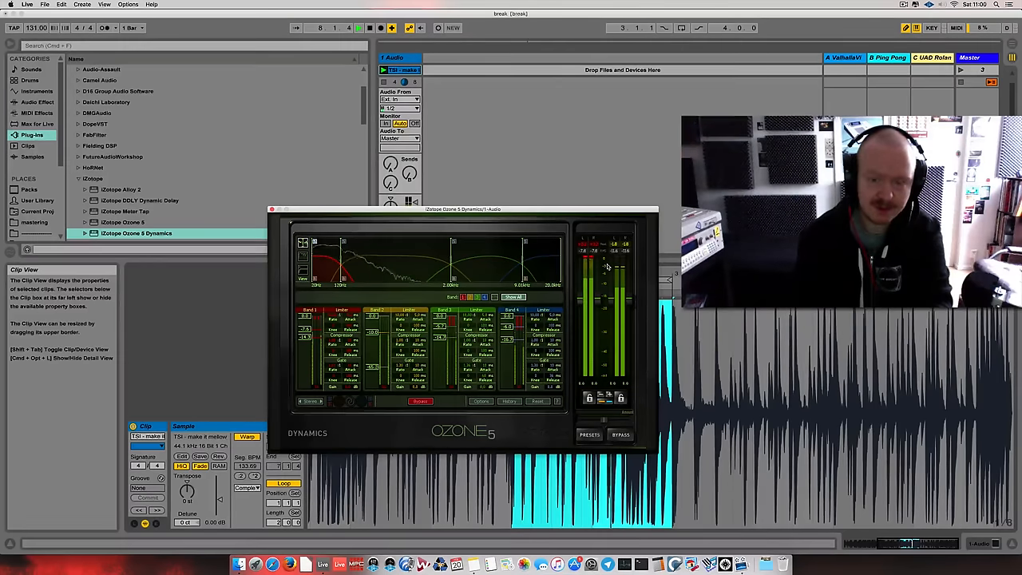
key(space)
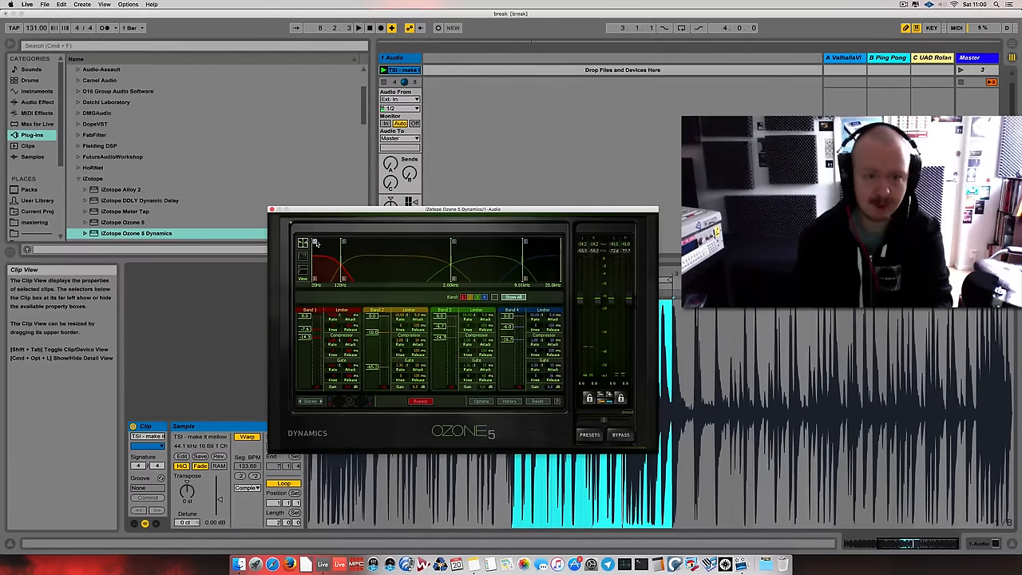
key(space)
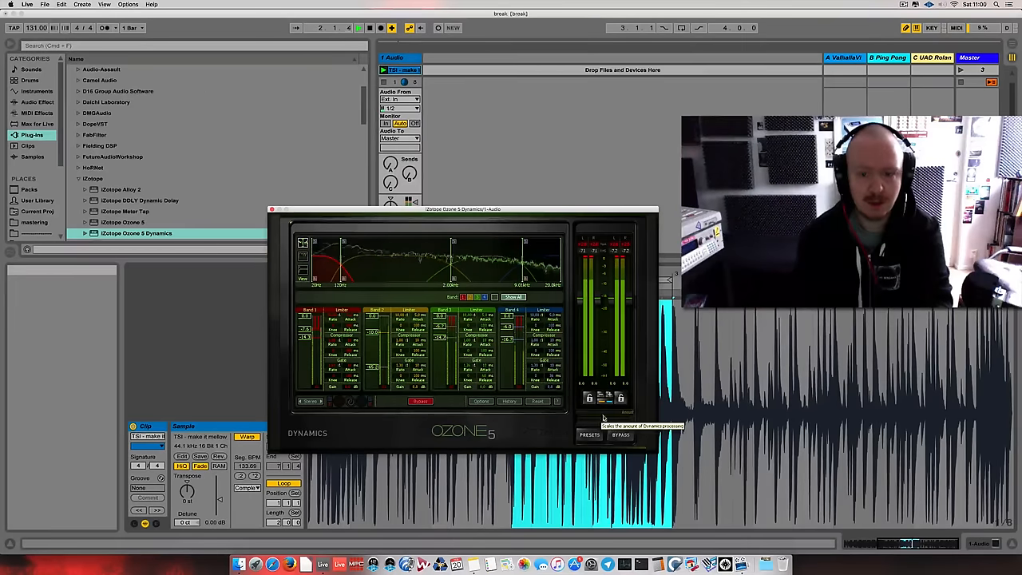
click(617, 434)
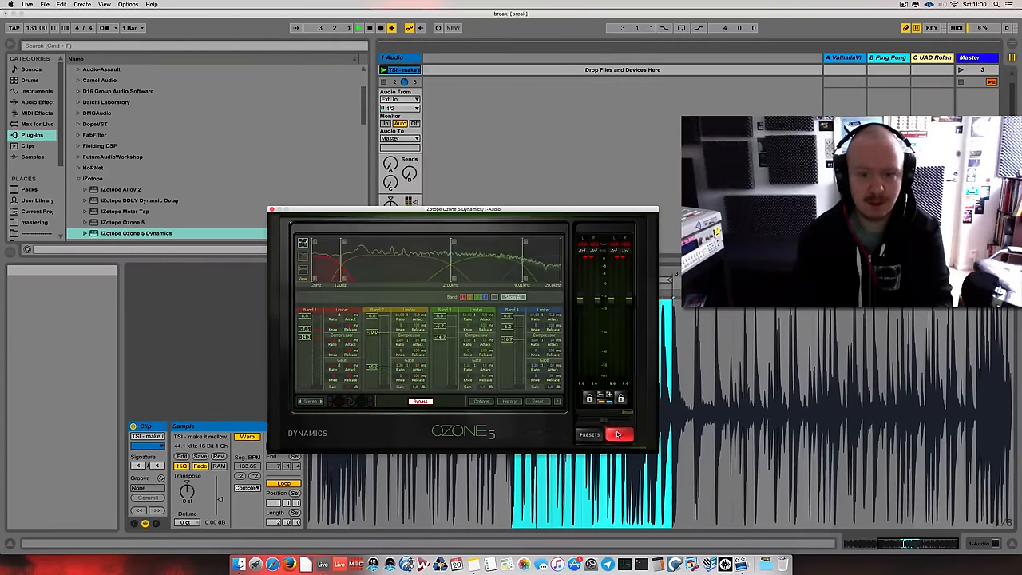
click(617, 435)
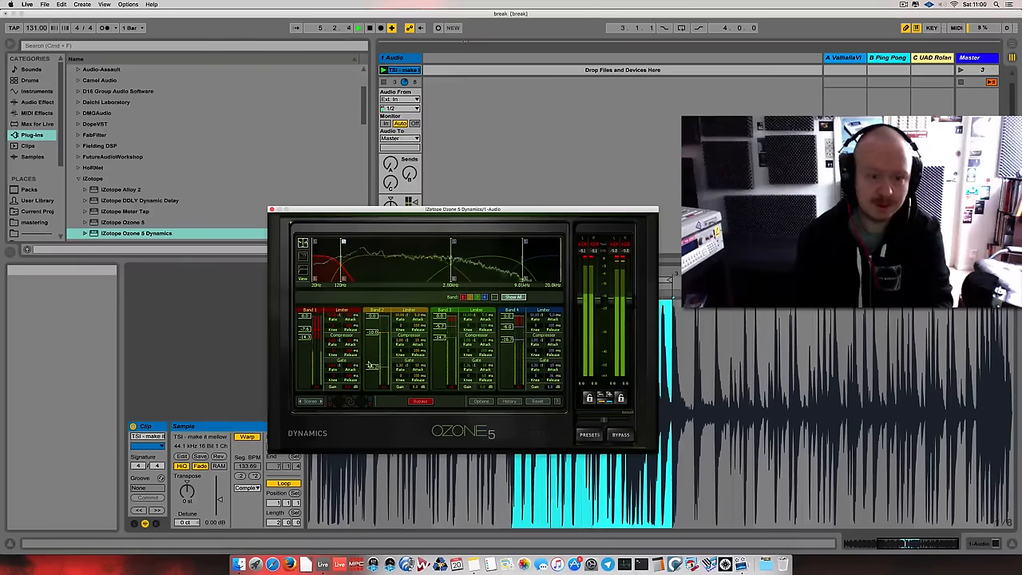
Set the Band 2 threshold to about -20, A/B with bypass, then close the plugin window
drag(373, 366, 375, 345)
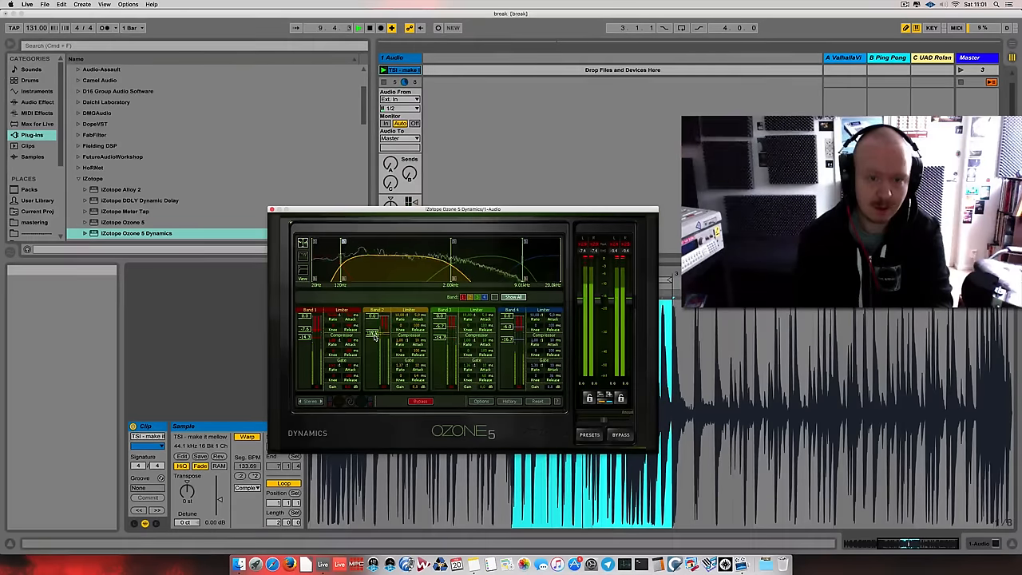
click(620, 435)
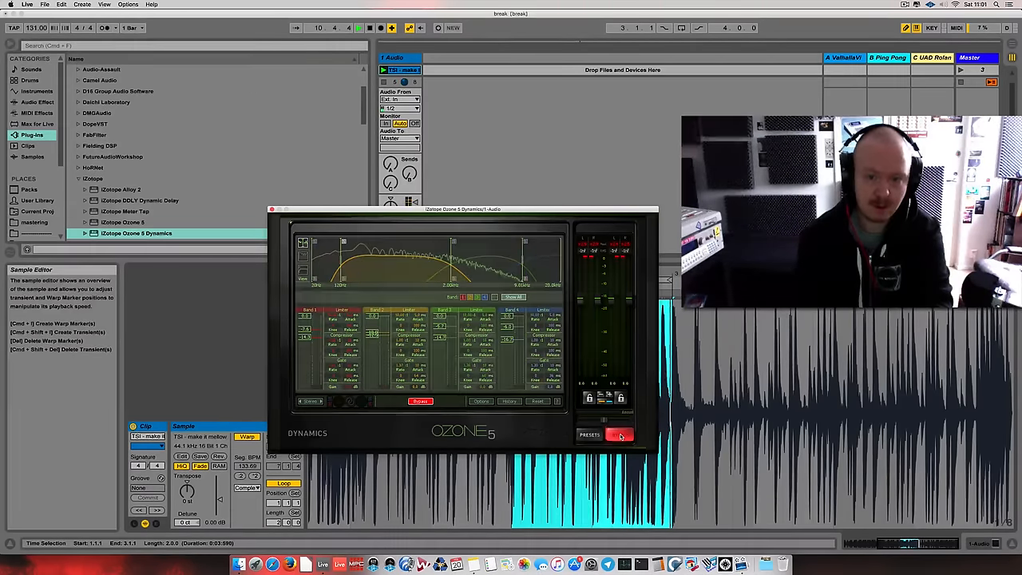
click(620, 435)
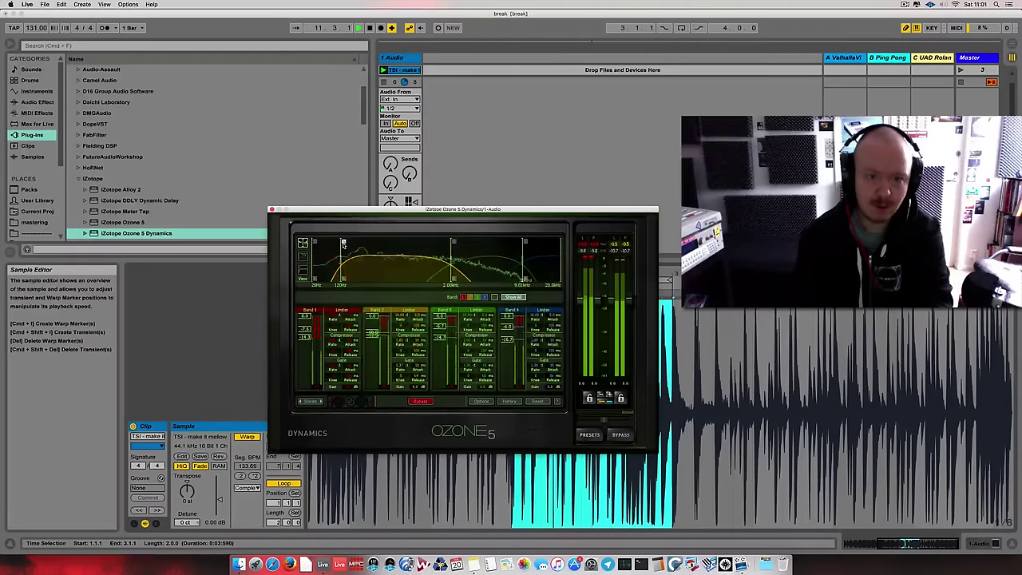
click(619, 434)
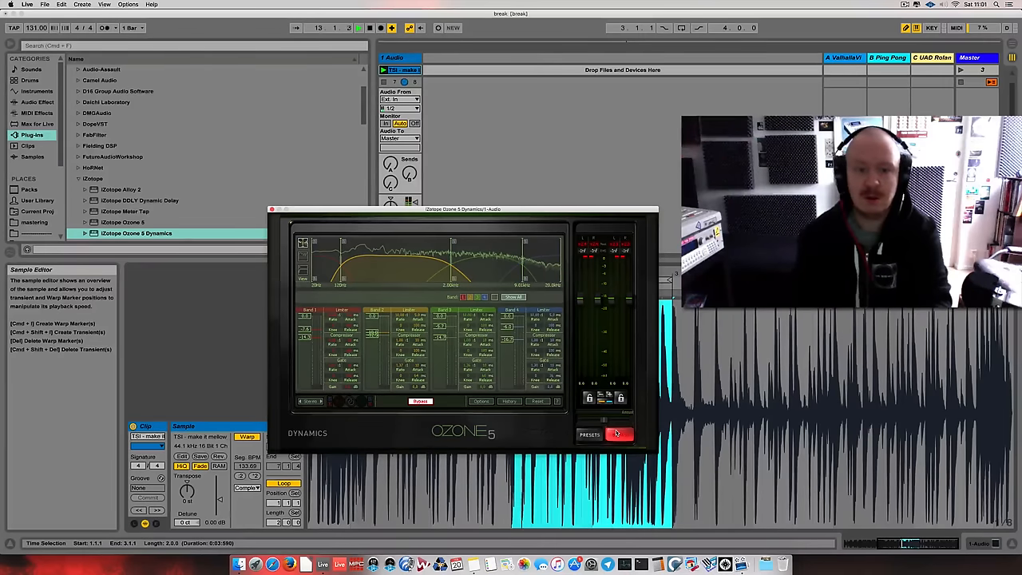
click(619, 434)
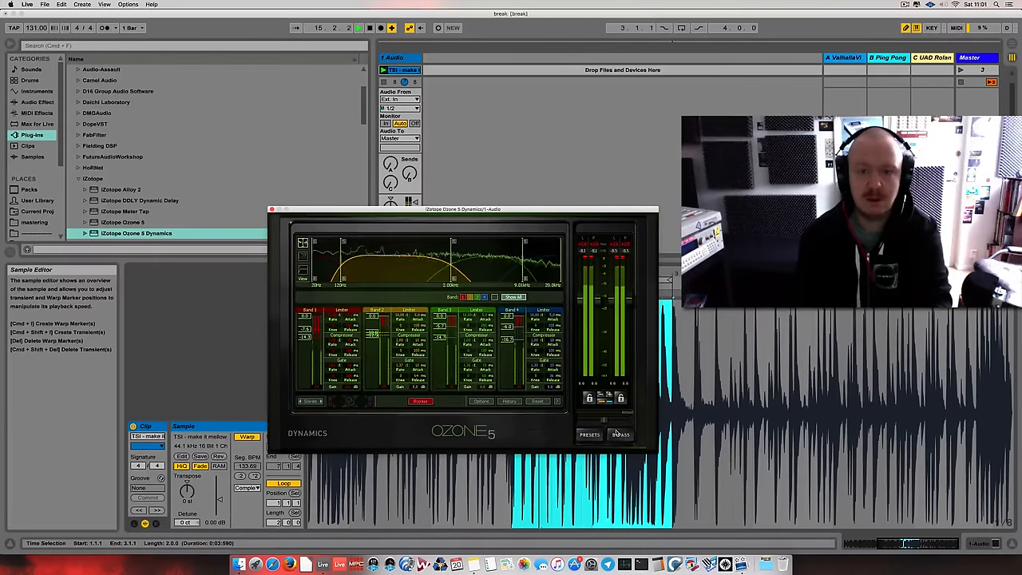
click(618, 434)
click(616, 433)
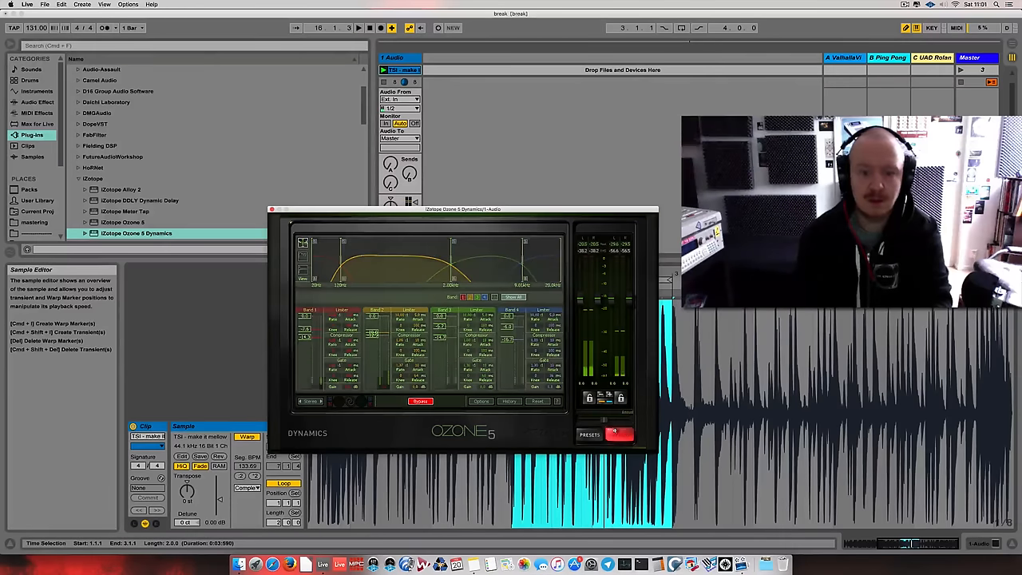
click(273, 210)
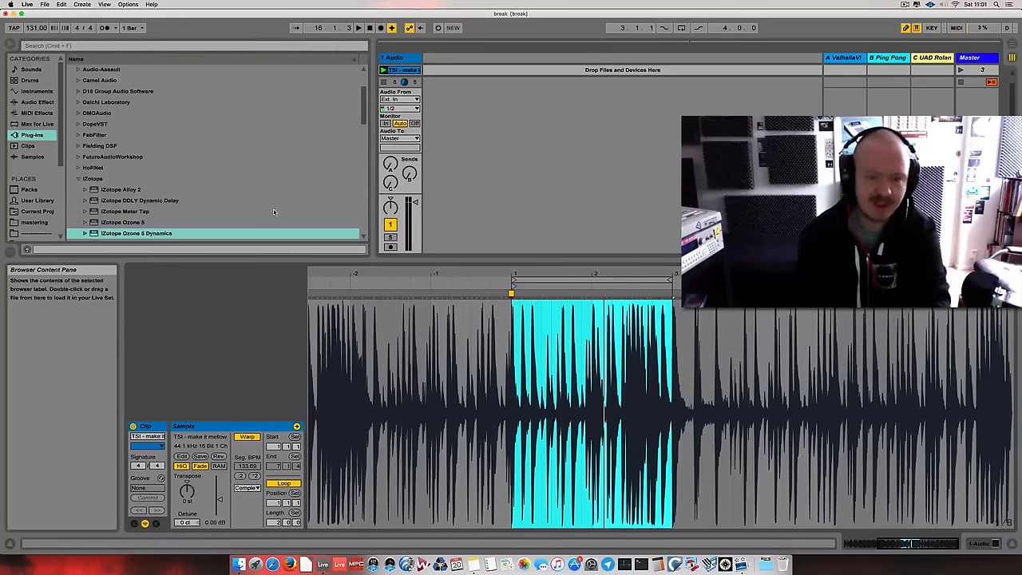
key(shift+Tab)
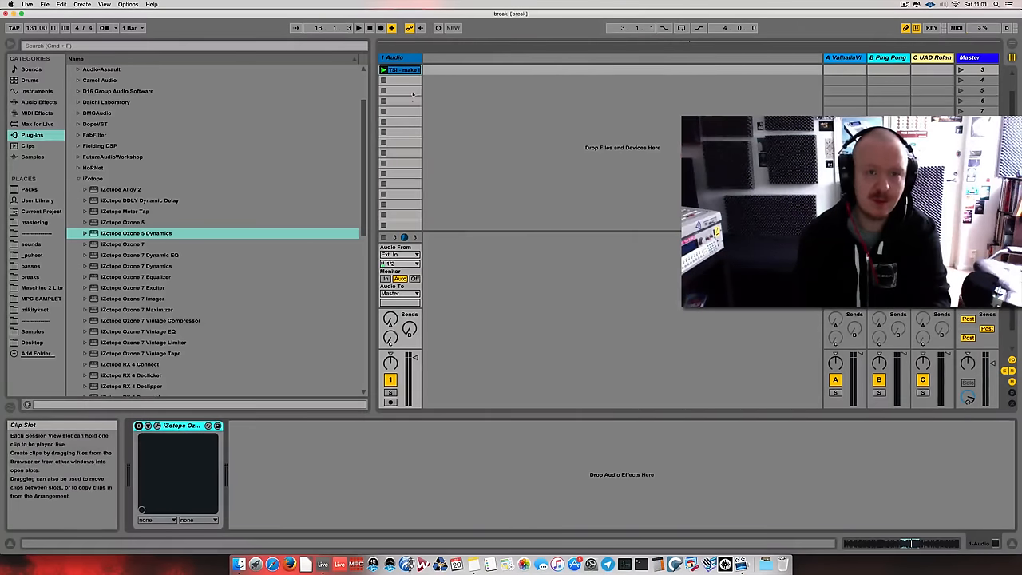
key(shift+Tab)
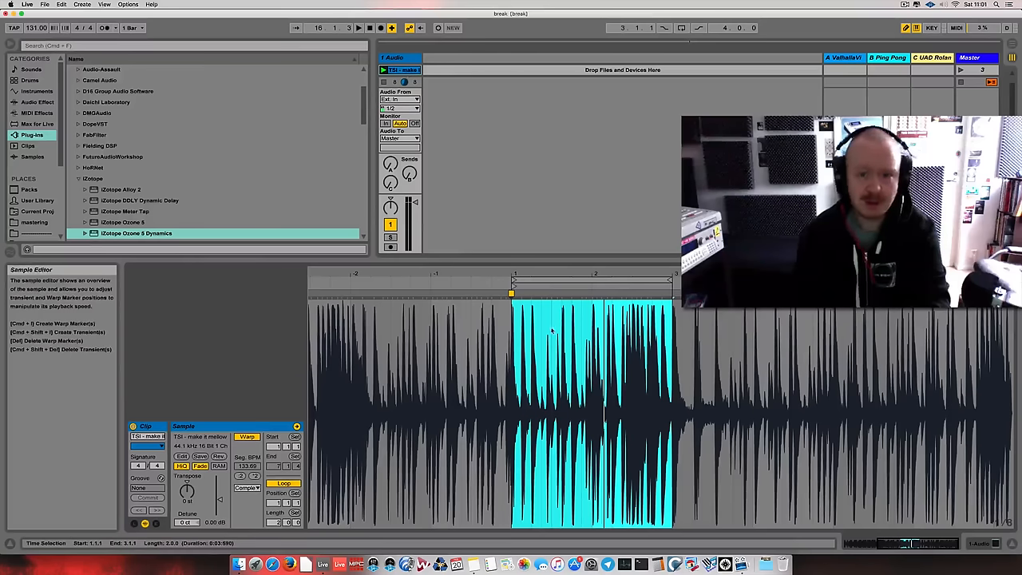
drag(555, 271, 555, 273)
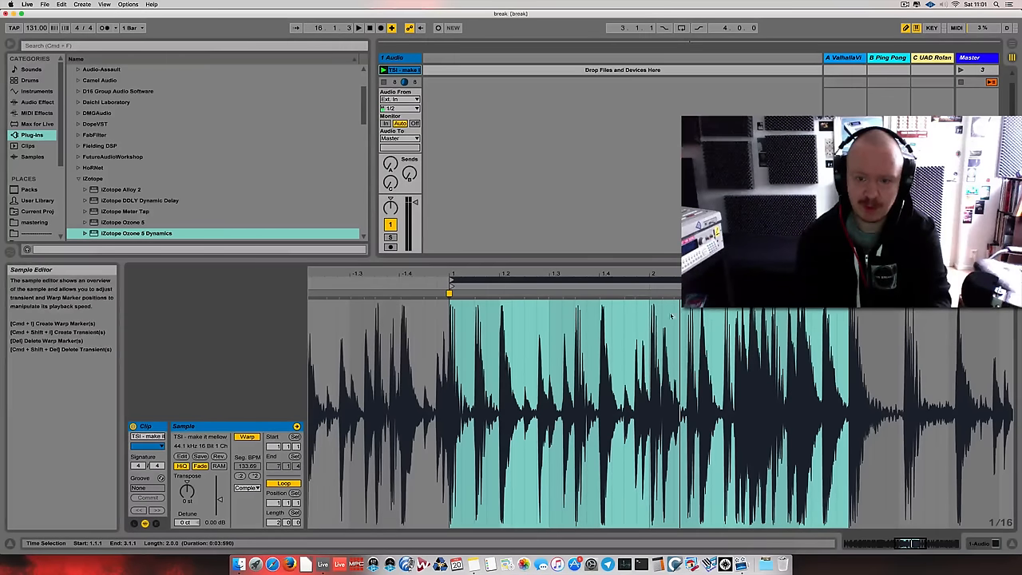
click(537, 334)
right_click(537, 334)
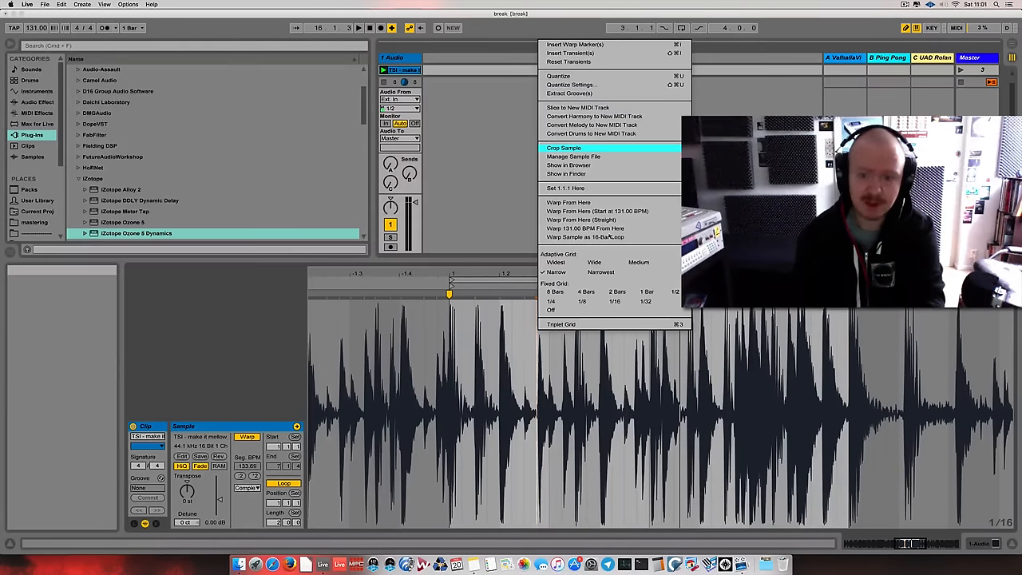
click(603, 149)
scroll(782, 378, up, 3)
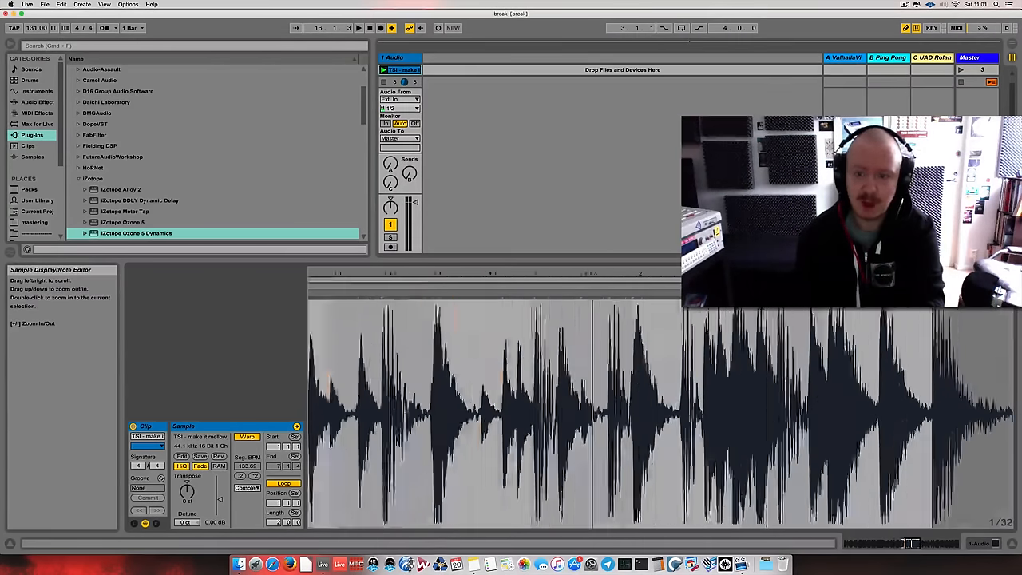
scroll(782, 377, up, 3)
scroll(782, 378, up, 3)
scroll(781, 377, up, 3)
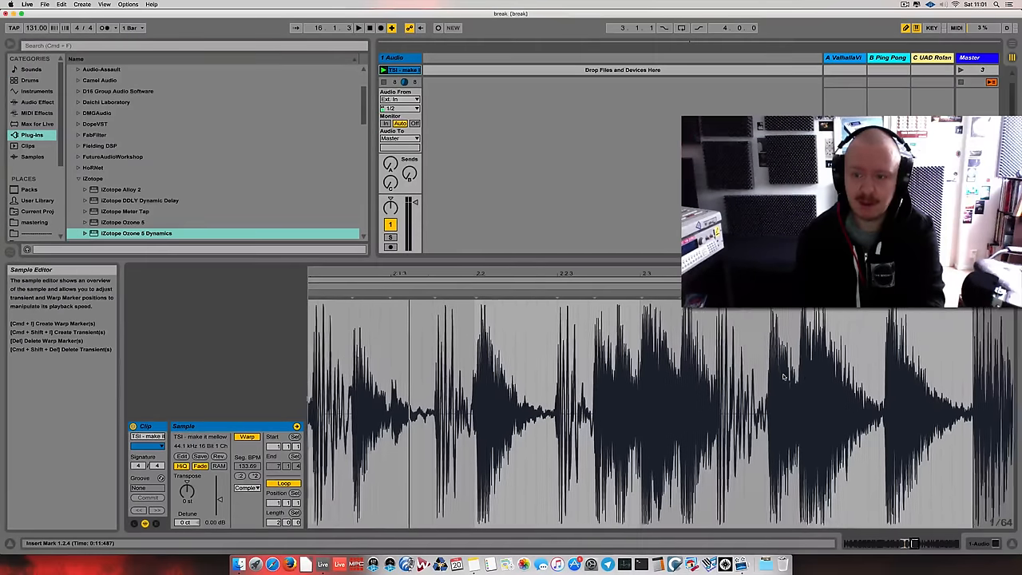
scroll(783, 377, left, 3)
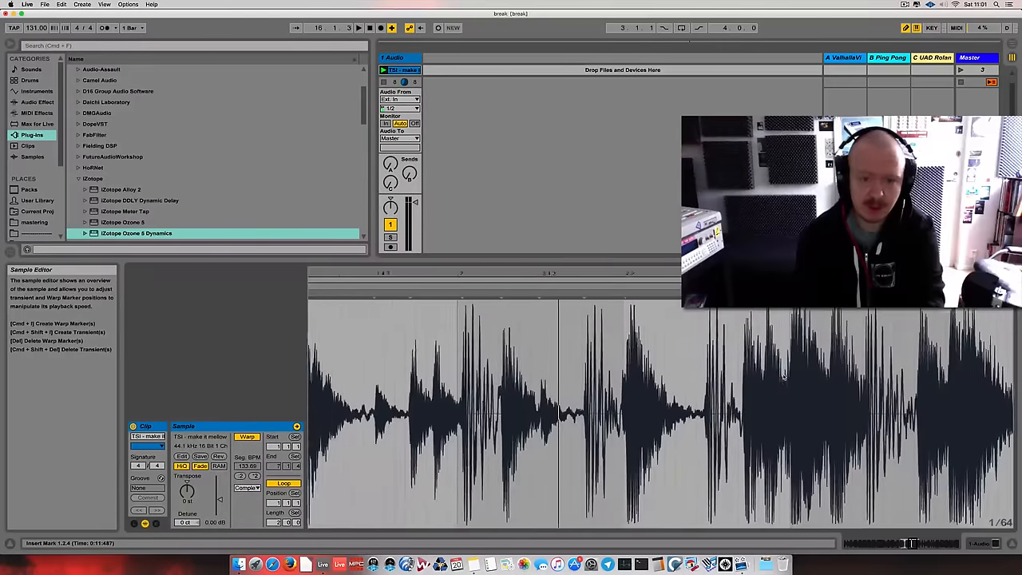
scroll(783, 377, left, 2)
scroll(783, 376, left, 2)
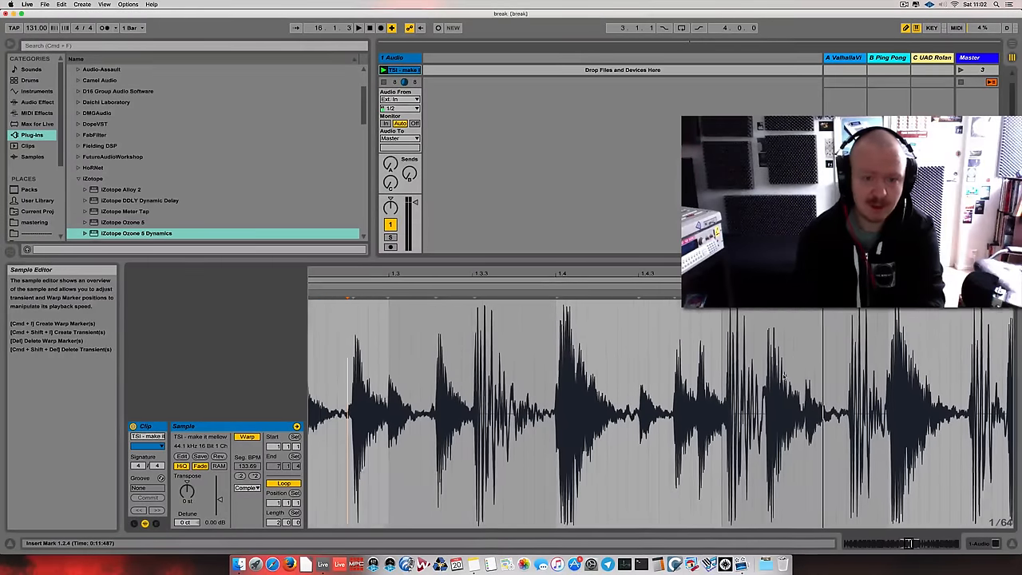
drag(552, 272, 580, 352)
Slice the break to a new MIDI track and solo that sliced track
right_click(603, 347)
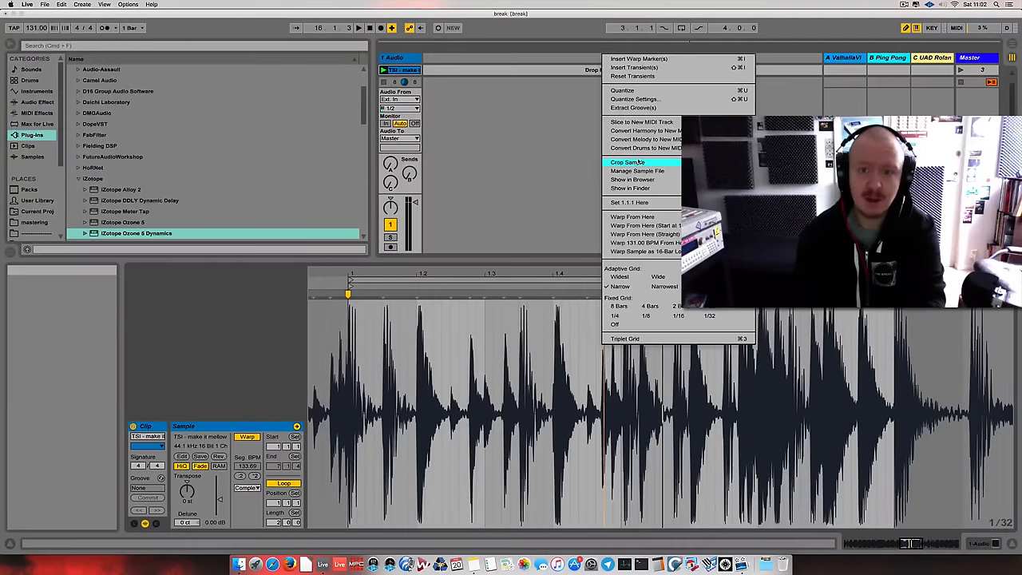
click(643, 123)
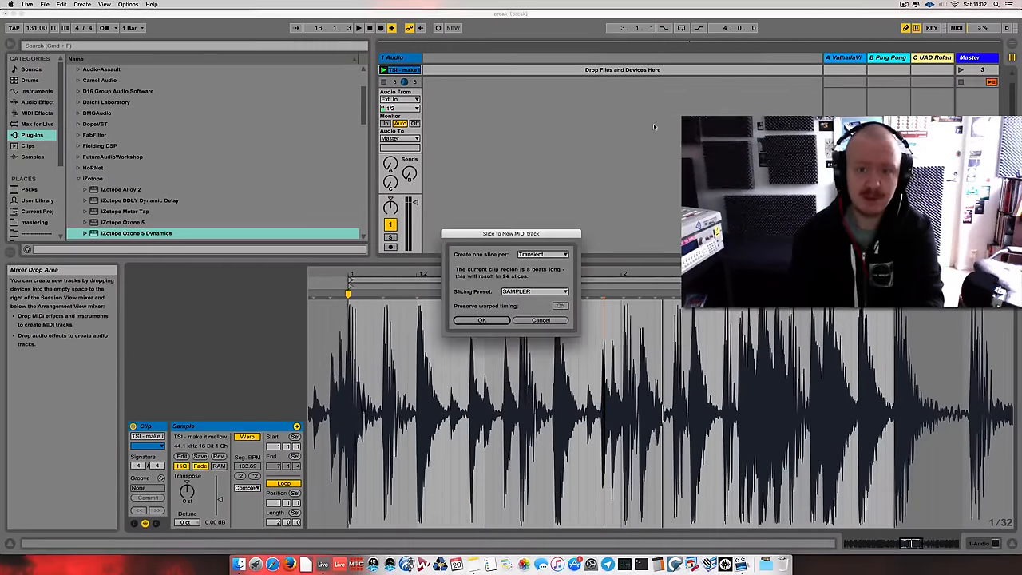
click(488, 320)
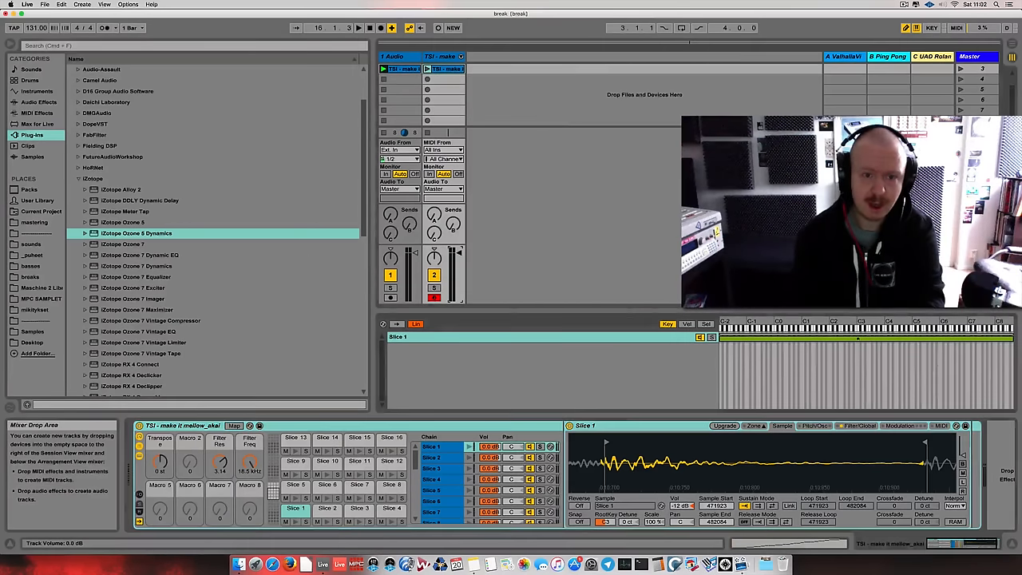
click(432, 287)
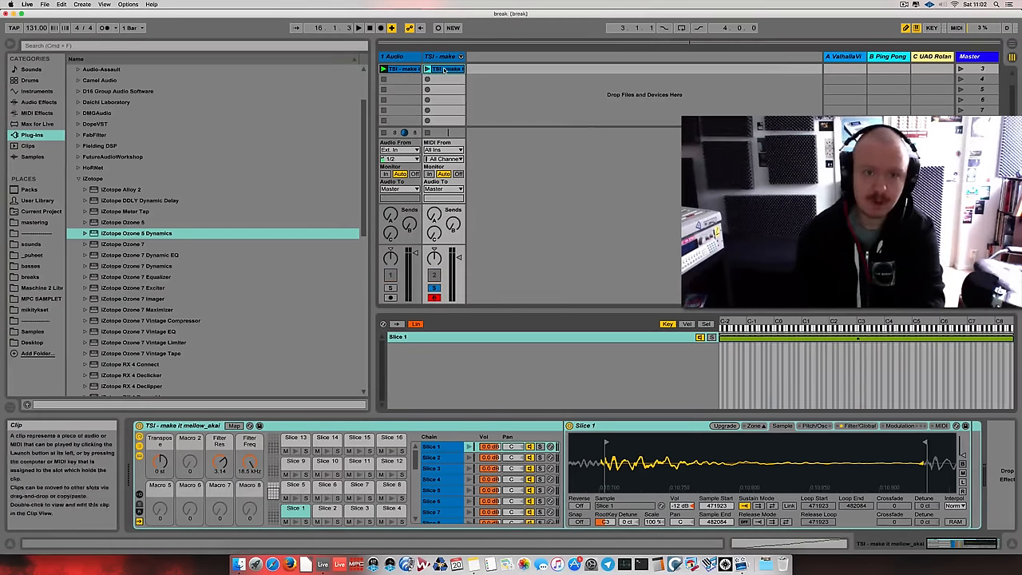
Delete the sliced track's old clip, trim Slice 1's sample end and give it a sustain loop starting later
key(Delete)
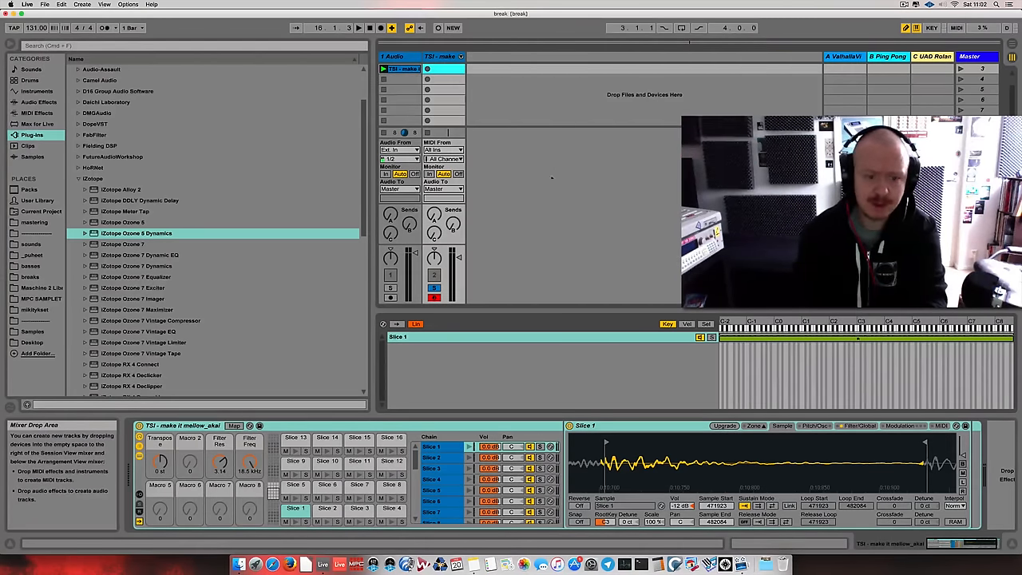
key(Delete)
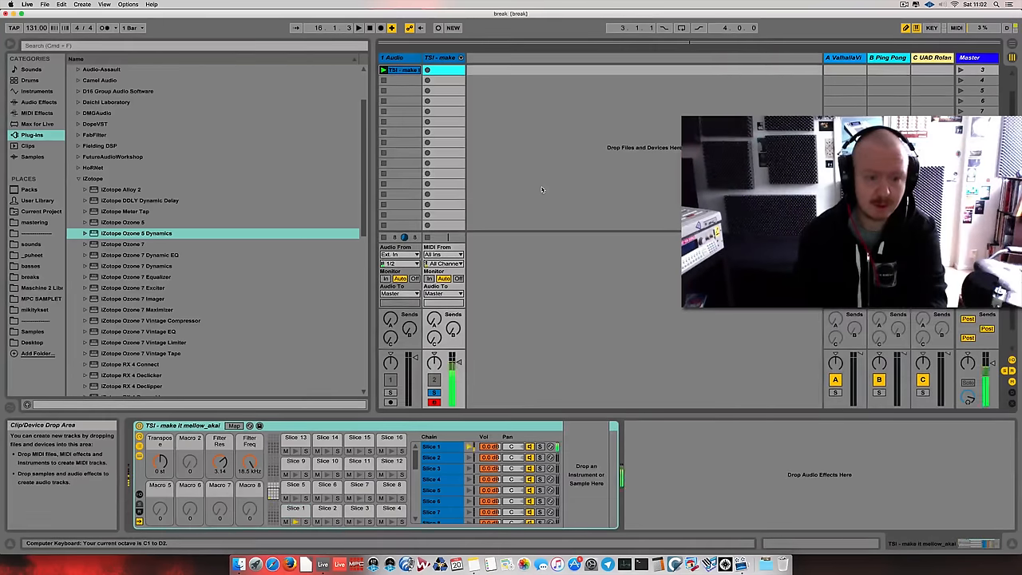
key(ctrl+z)
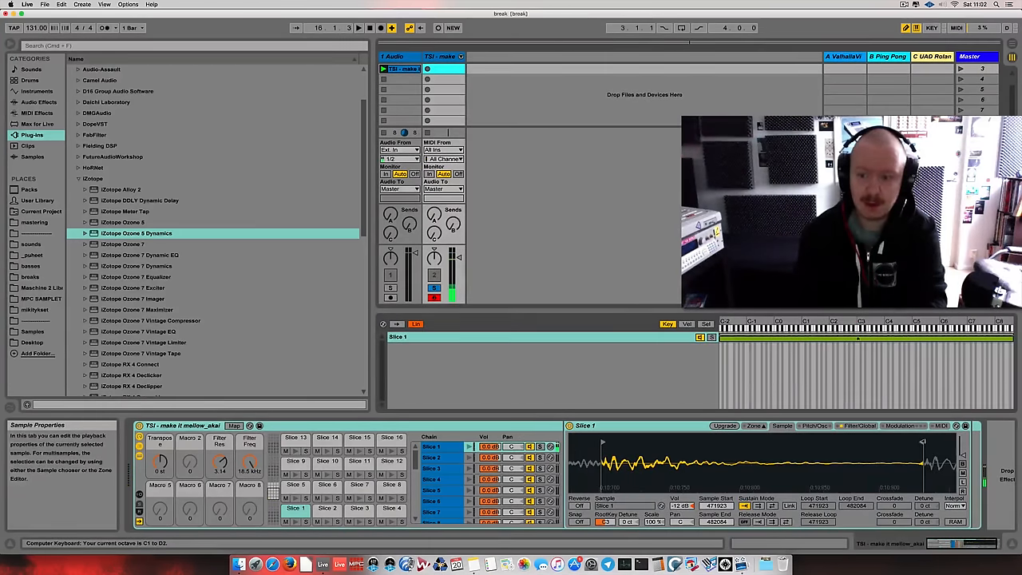
drag(922, 441, 917, 442)
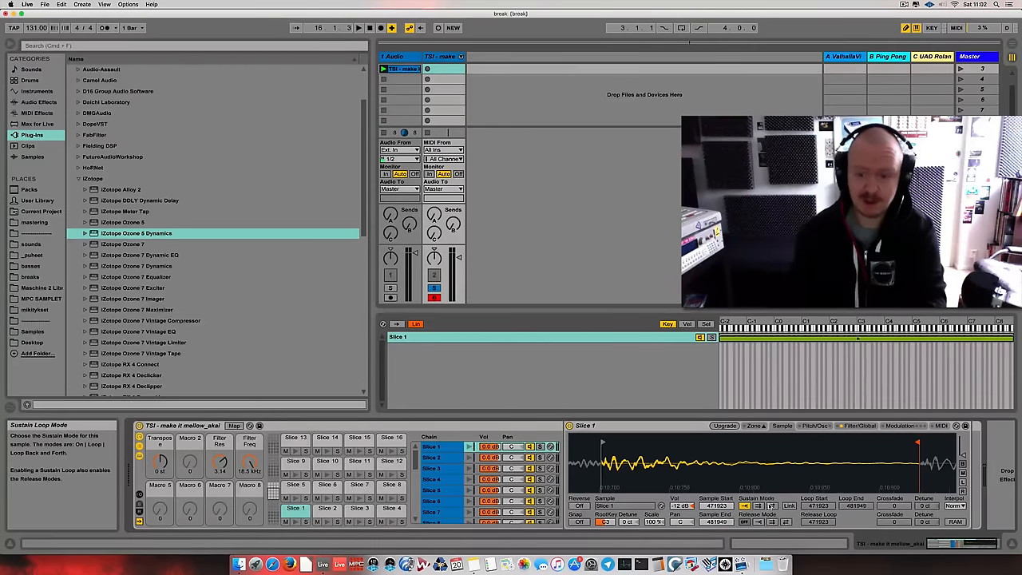
click(626, 444)
drag(604, 439, 710, 444)
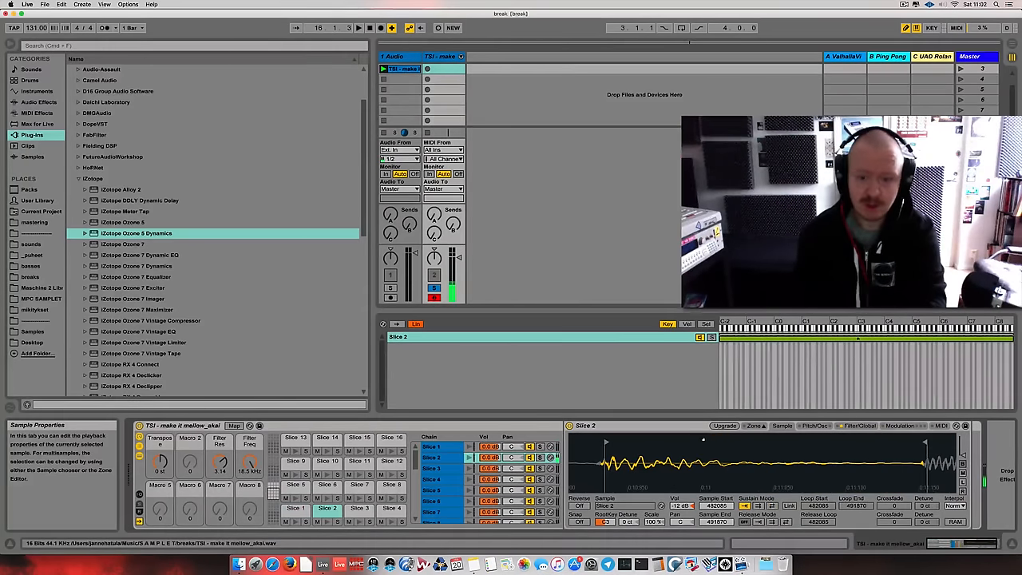
Enable sustain looping on the next slices with later loop starts, pulling Slice 3's loop end slightly earlier
click(773, 506)
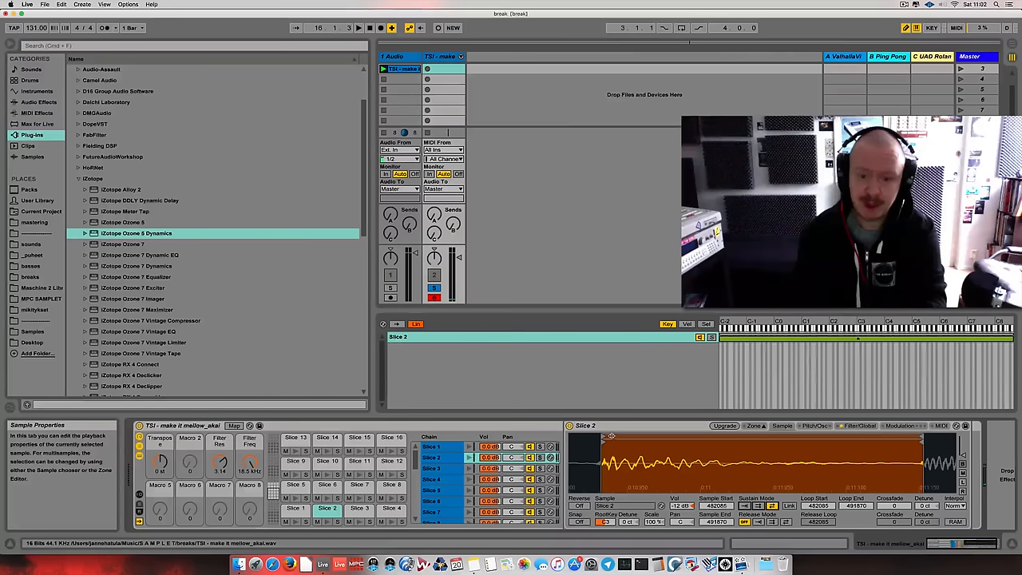
drag(610, 436, 725, 436)
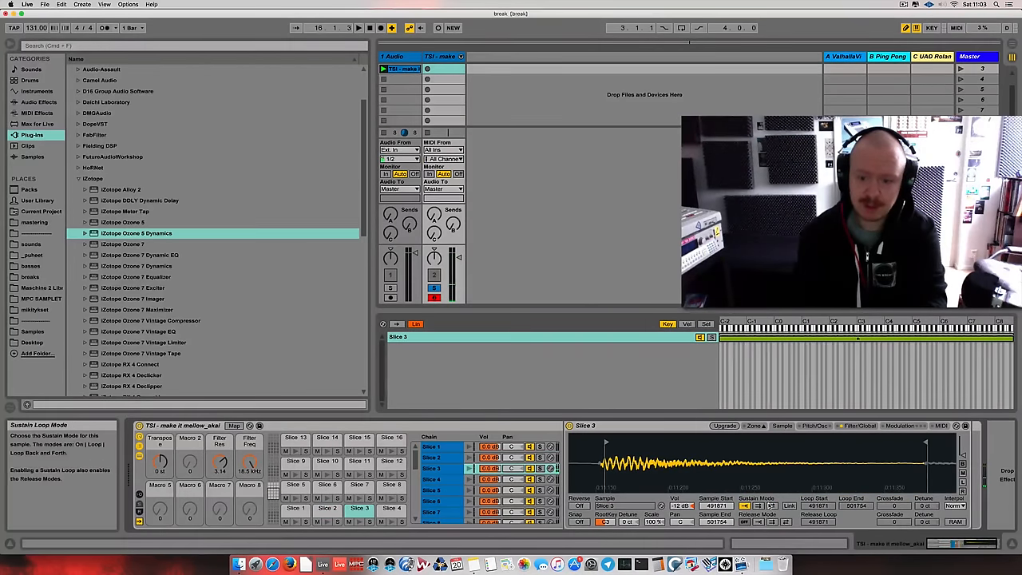
click(771, 505)
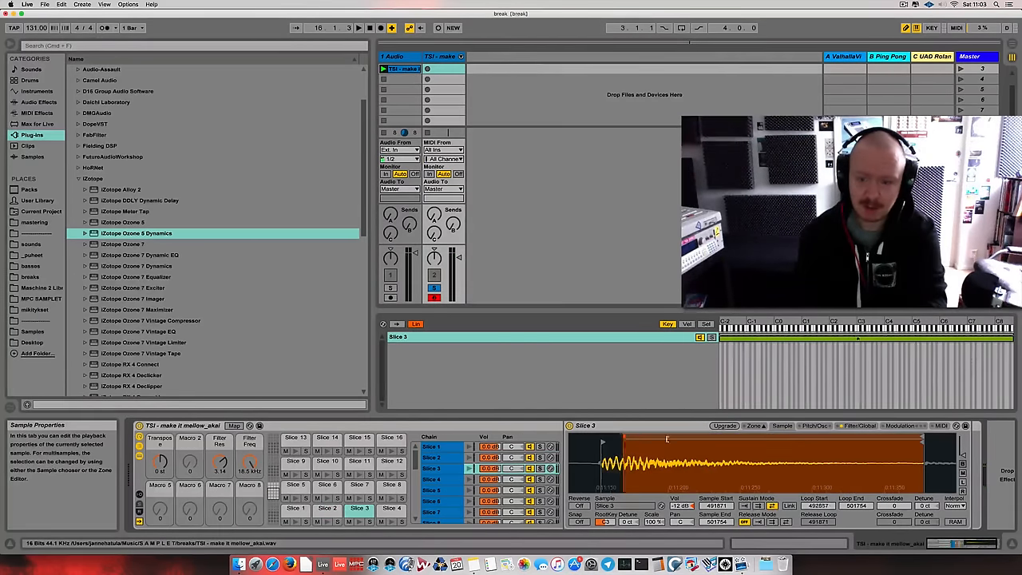
drag(689, 440, 865, 438)
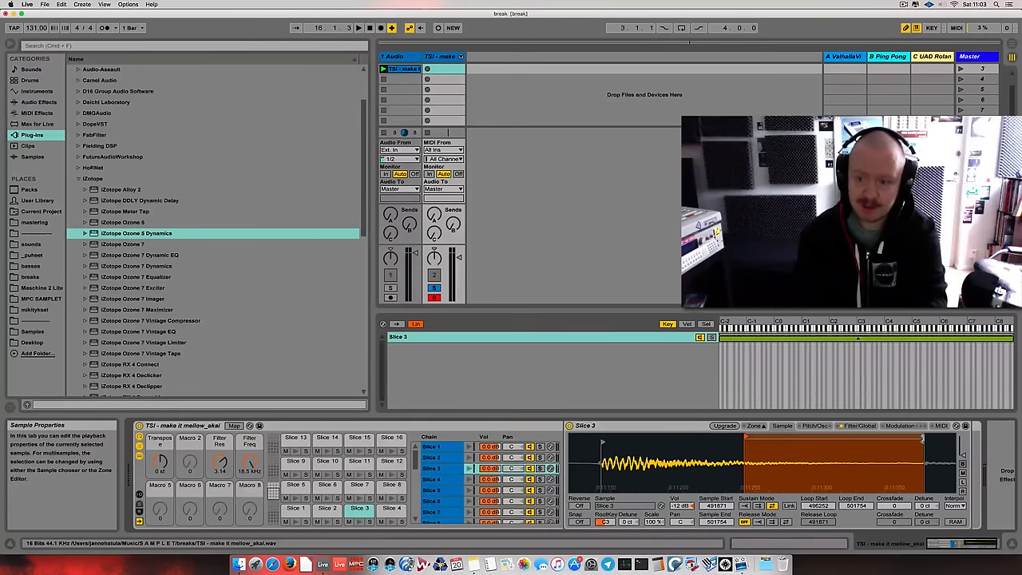
drag(928, 440, 921, 440)
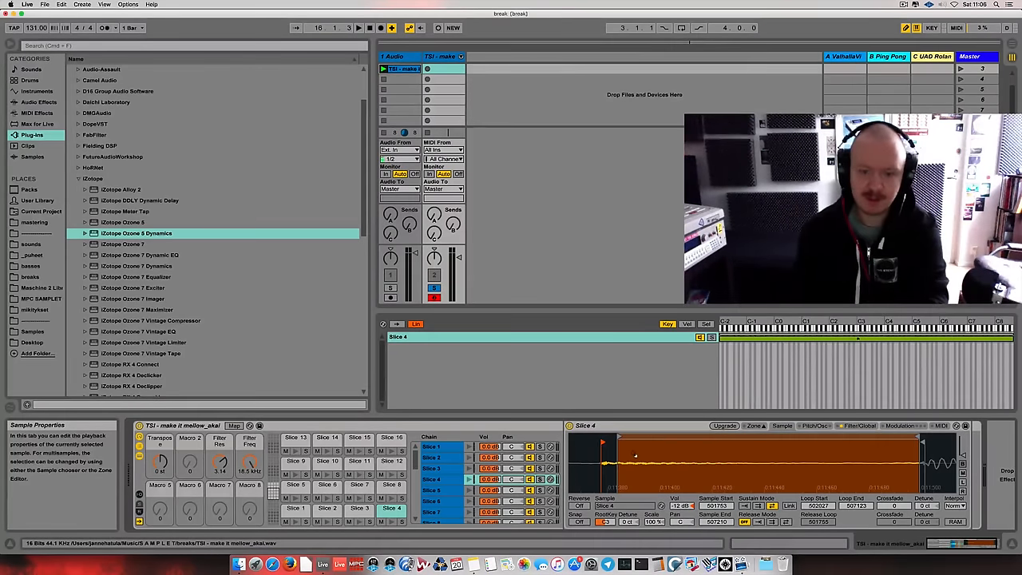
Create a new clip with a lengthened Slice 1 note and a duplicate stepped up to Slice 2
double_click(452, 69)
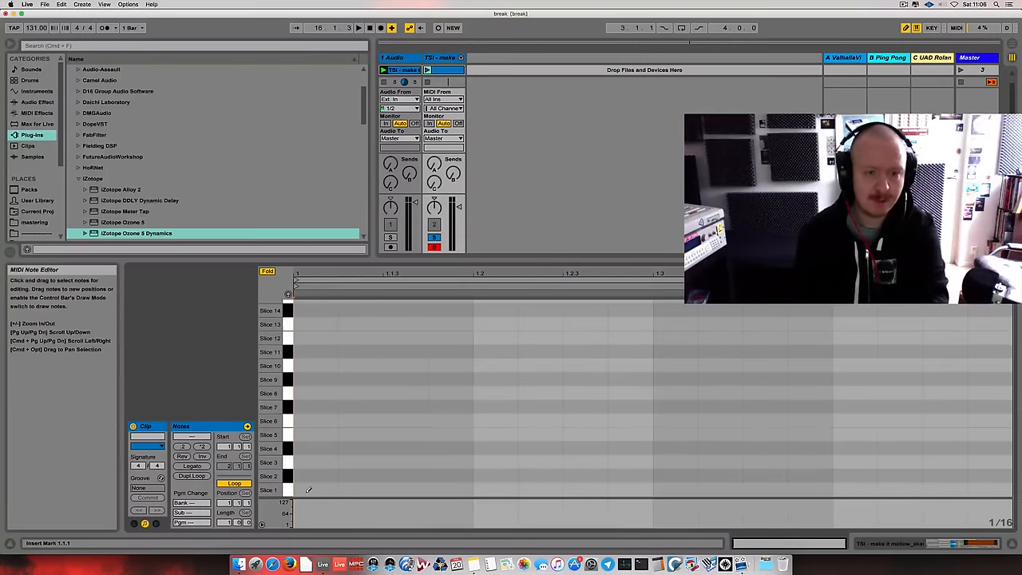
click(312, 488)
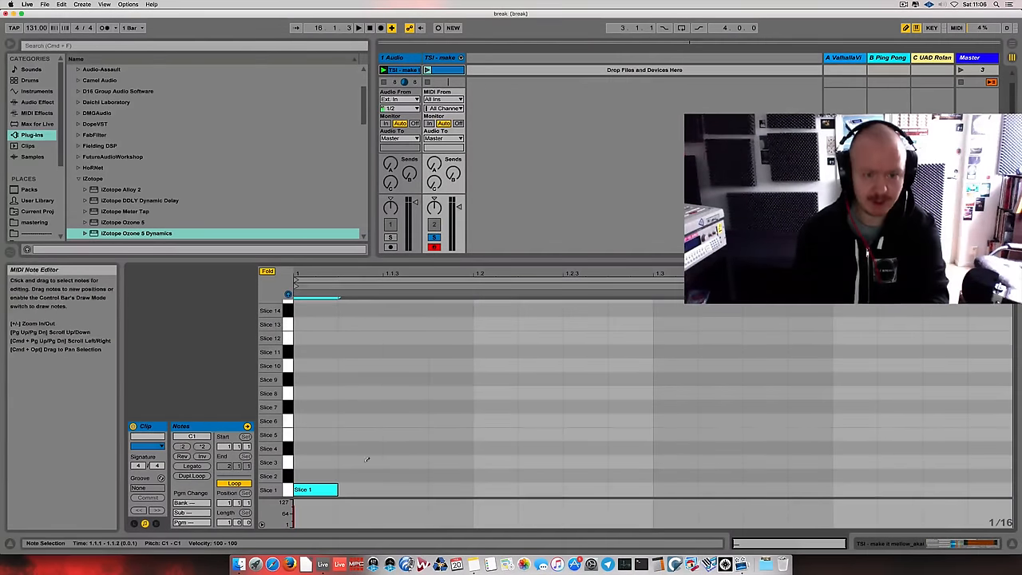
drag(337, 490, 382, 490)
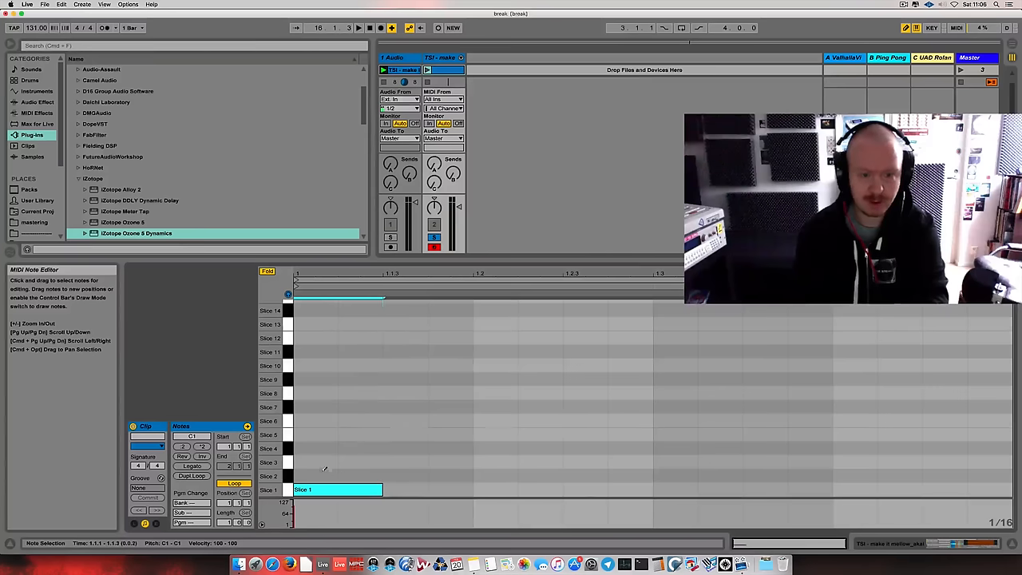
click(367, 461)
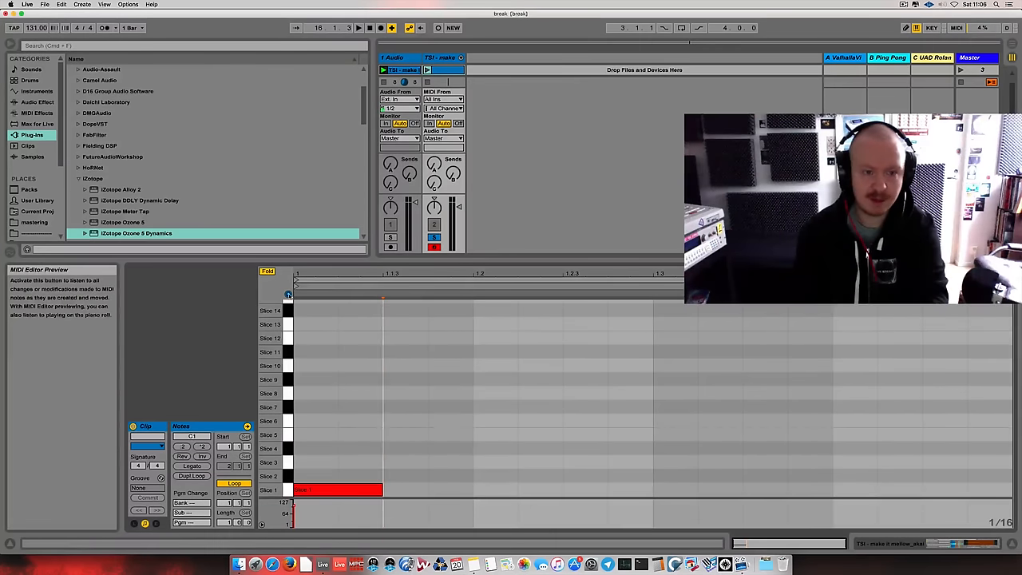
click(327, 490)
key(ctrl+d)
key(Up)
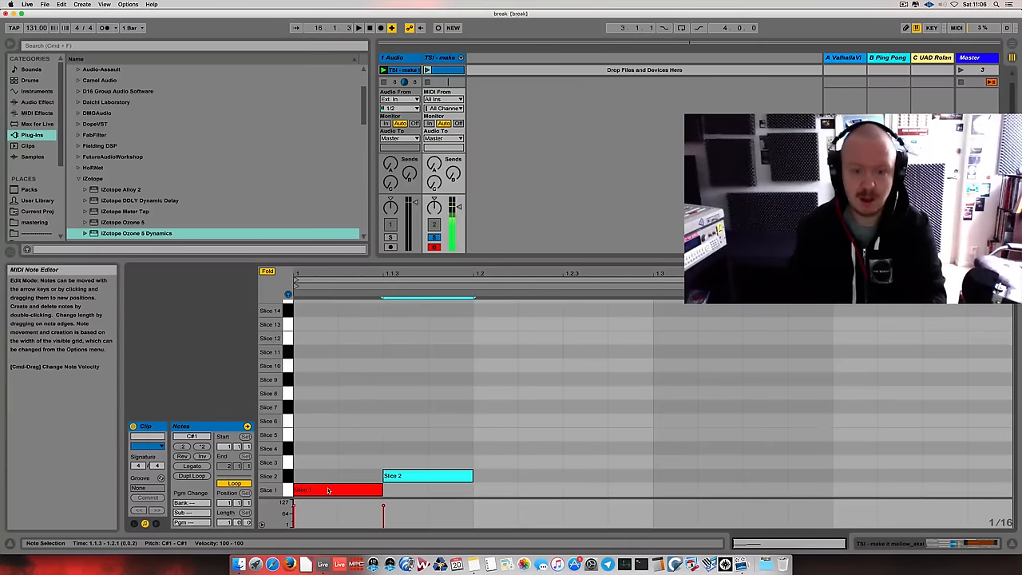
Set the song tempo to 165 BPM
click(427, 70)
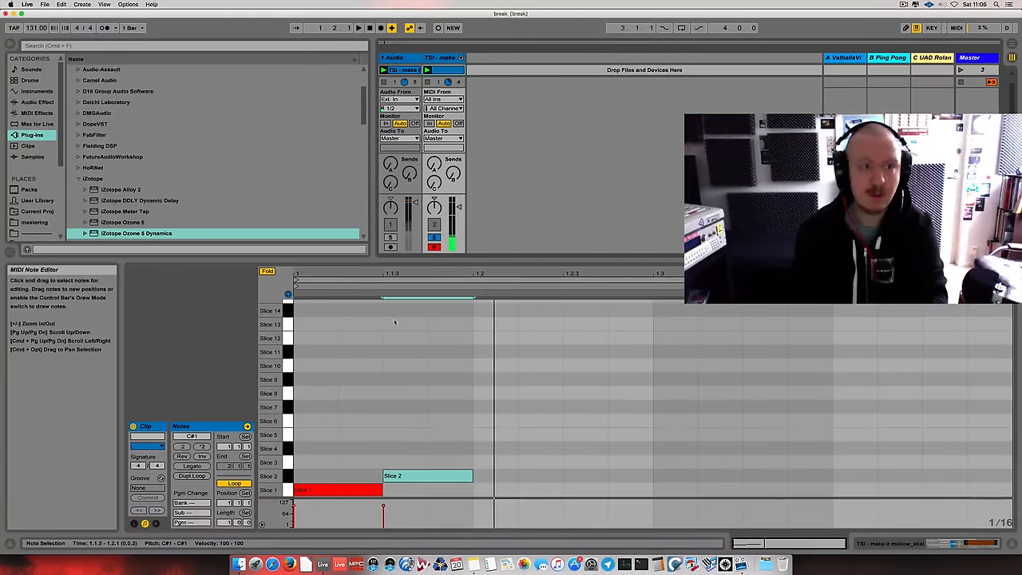
text(144)
key(Return)
text(164)
key(Return)
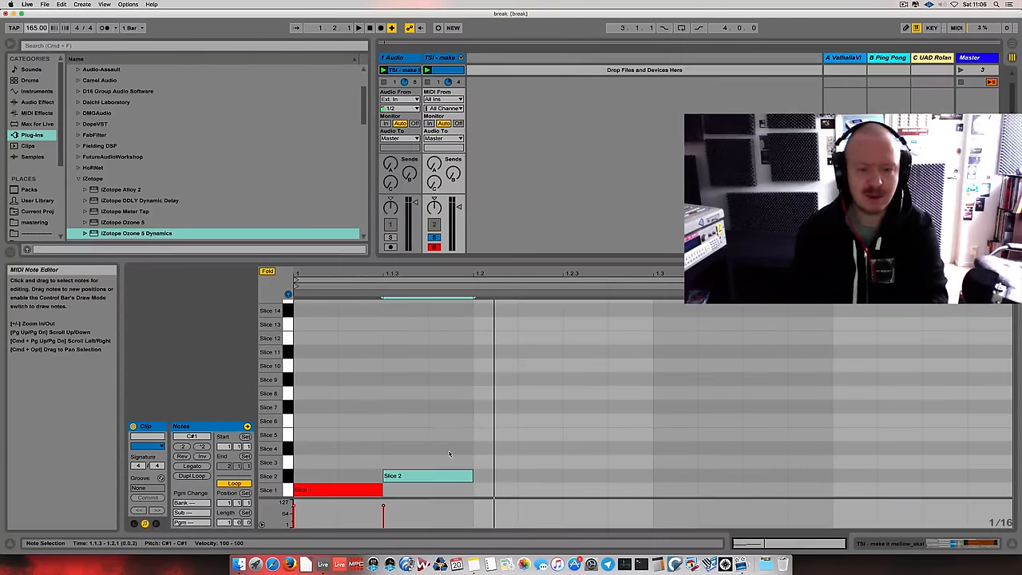
Duplicate notes stepwise upward so Slices 3 through 7 play in rising order
click(433, 477)
key(super+d)
key(Up)
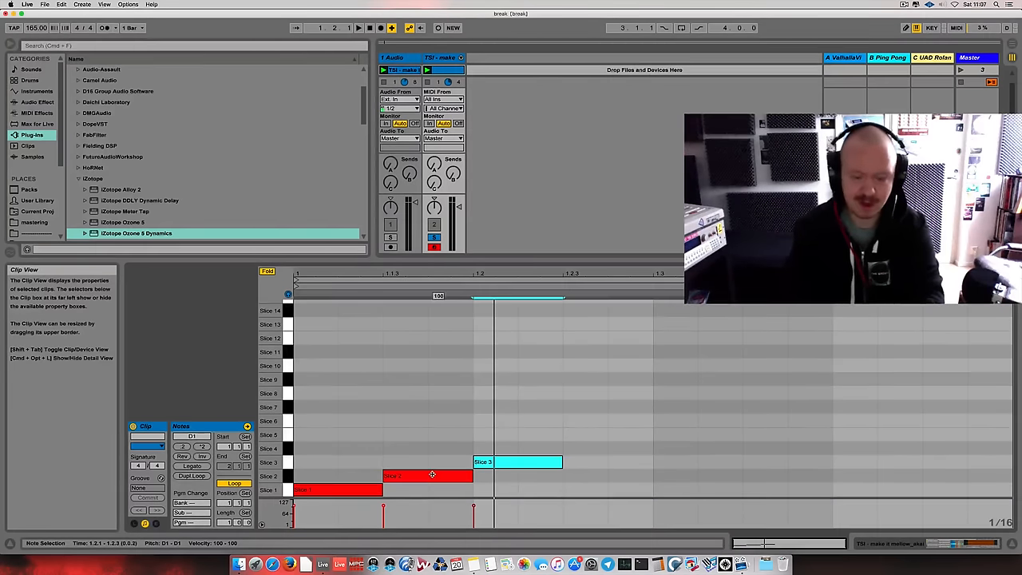
key(super+d)
key(Up)
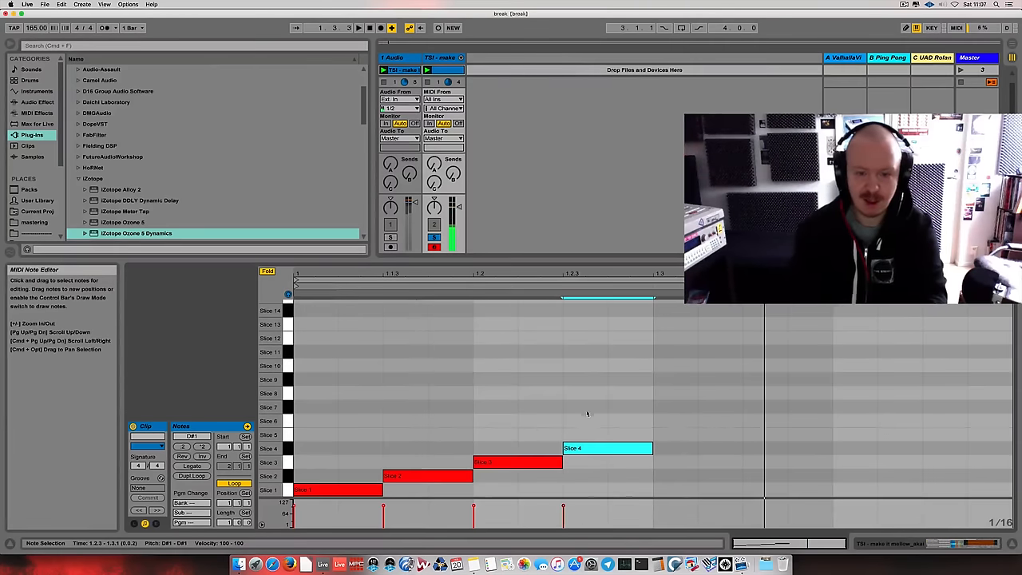
key(super+d)
key(Up)
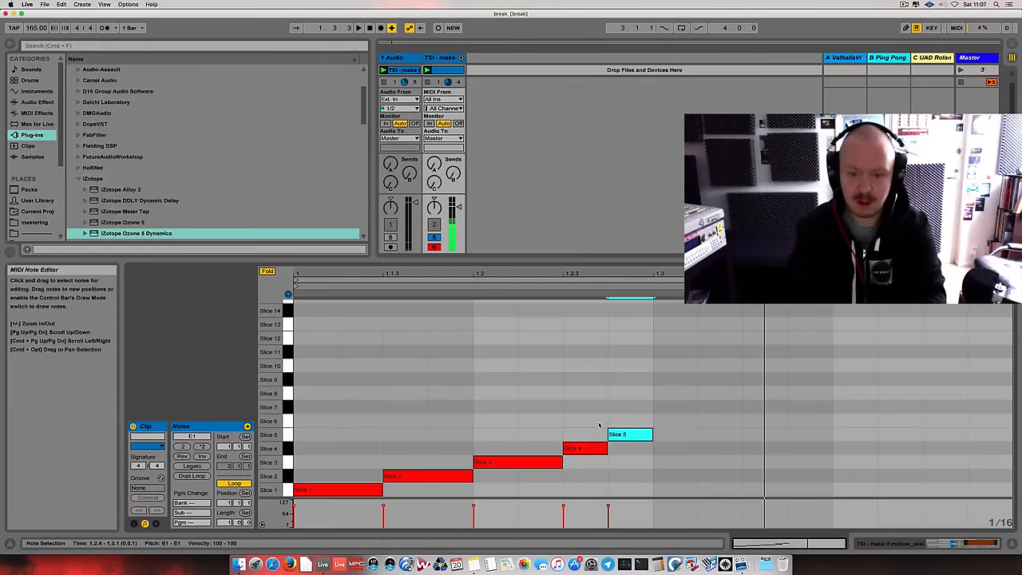
key(super+d)
key(Up)
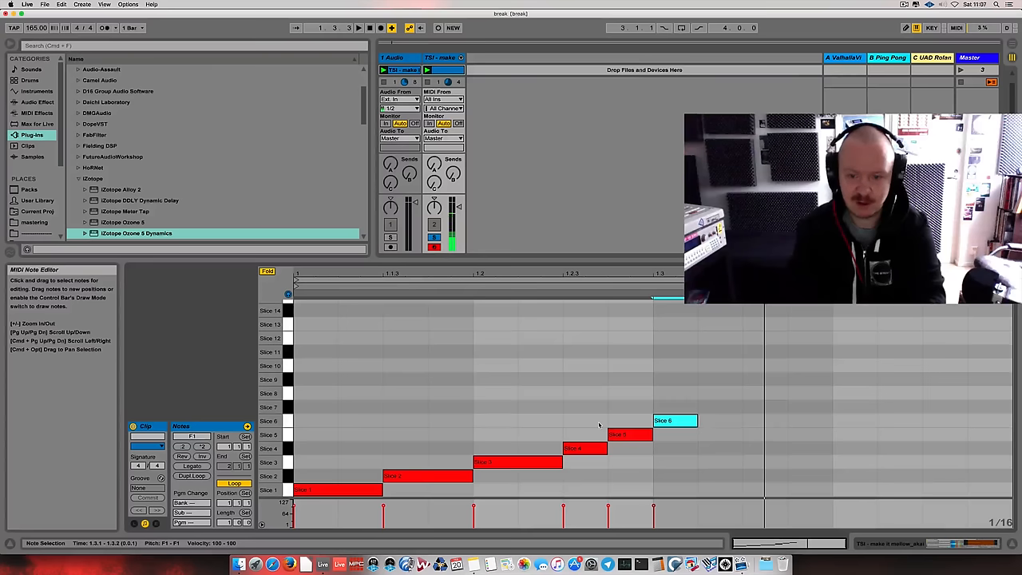
key(super+d)
key(Up)
Add a double-length Slice 1 note followed by Slices 4 and 9, then play the pattern
key(super+d)
key(Down)
key(Down)
key(Down)
key(Down)
key(Down)
key(Down)
key(Up)
key(Down)
key(shift+Right)
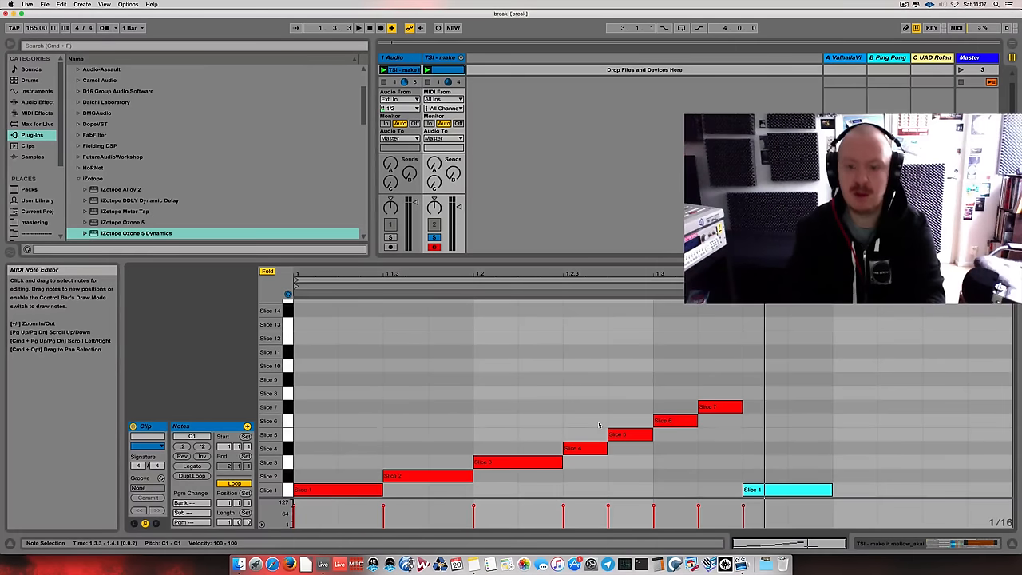
key(super+d)
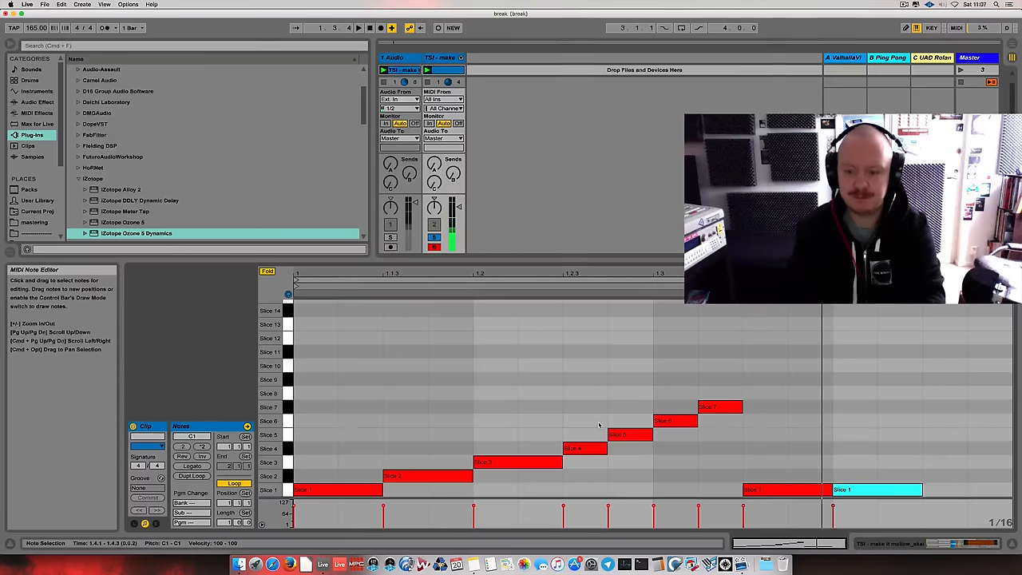
key(Up)
key(Up)
key(Up)
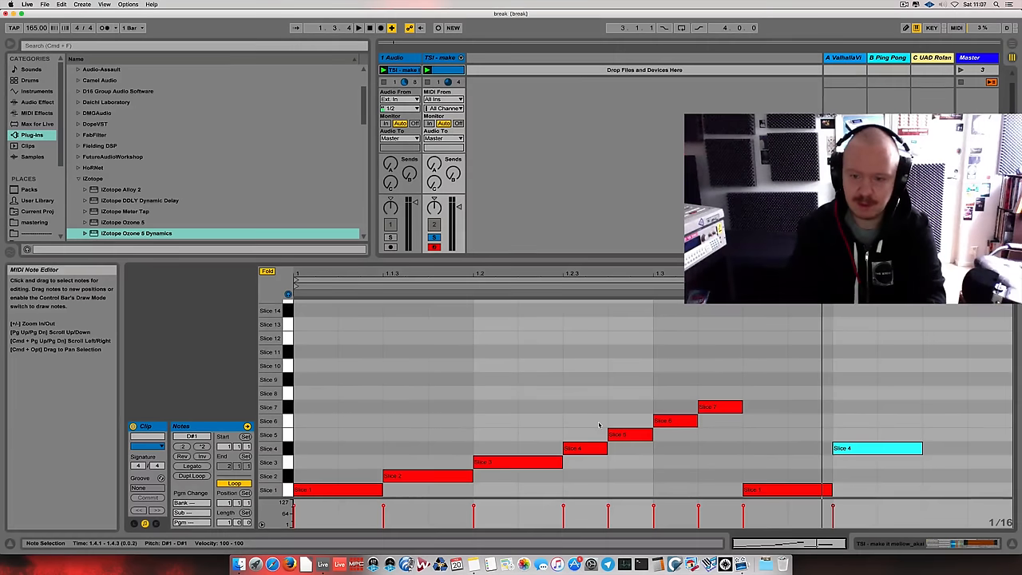
key(super+d)
key(Up)
key(Up)
key(Up)
key(Up)
key(Up)
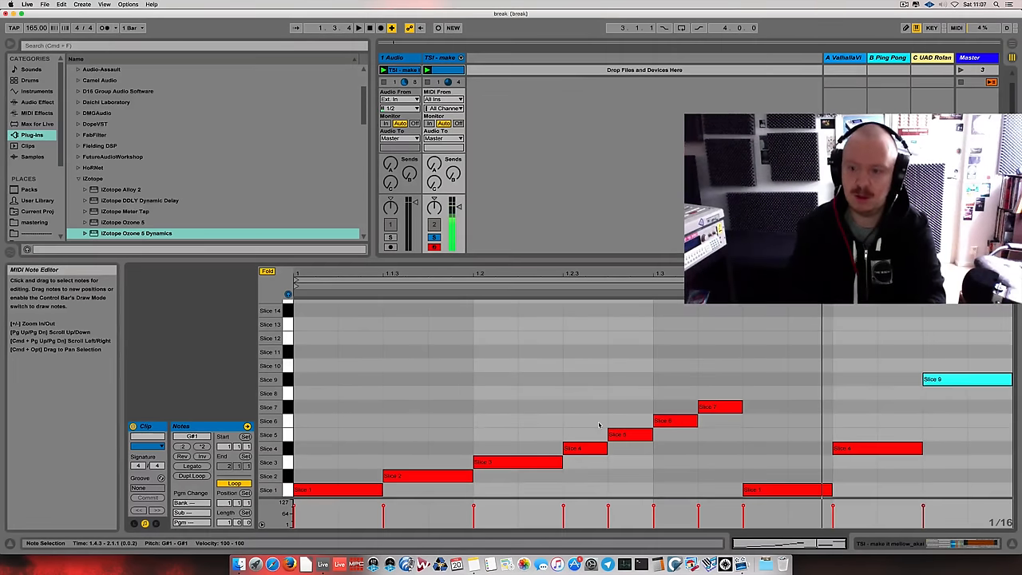
key(space)
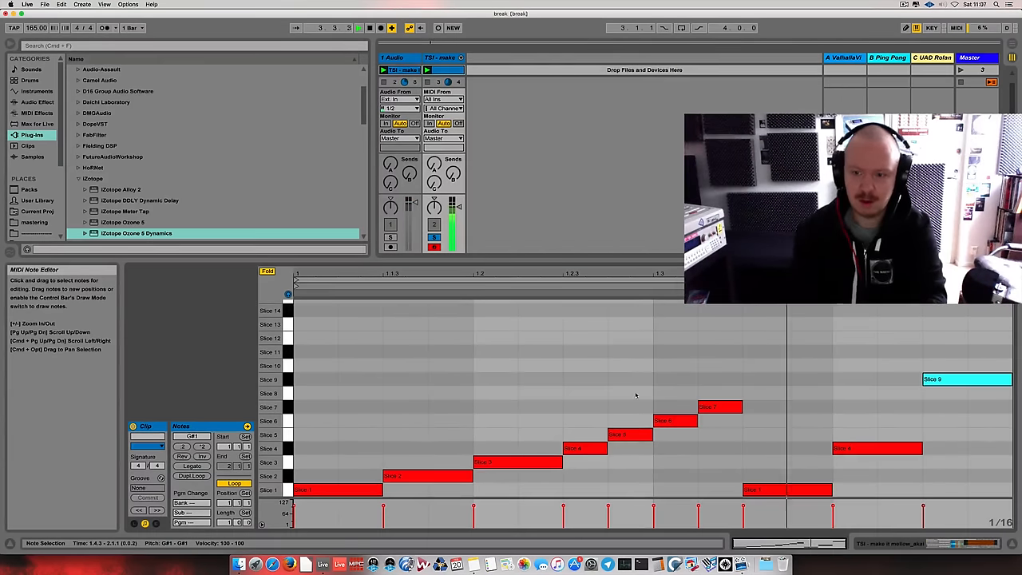
key(space)
click(429, 376)
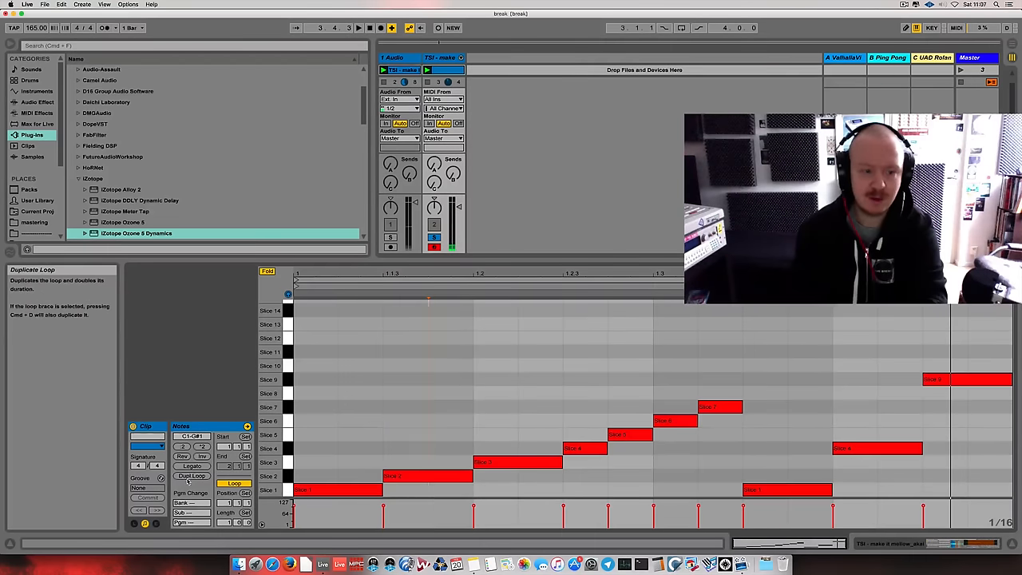
click(190, 477)
click(727, 376)
key(space)
key(space)
click(720, 477)
double_click(719, 476)
drag(697, 490, 739, 490)
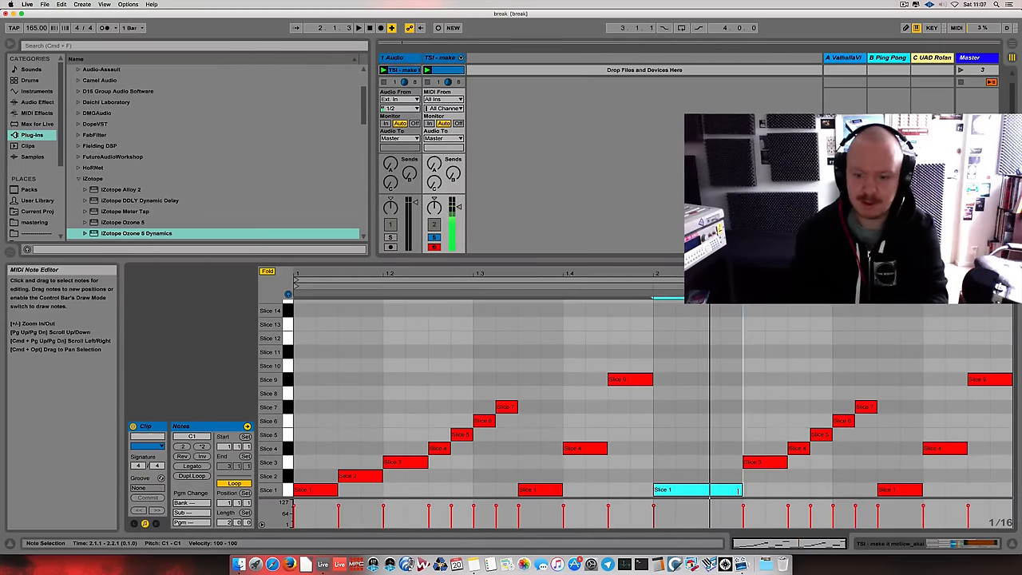
key(space)
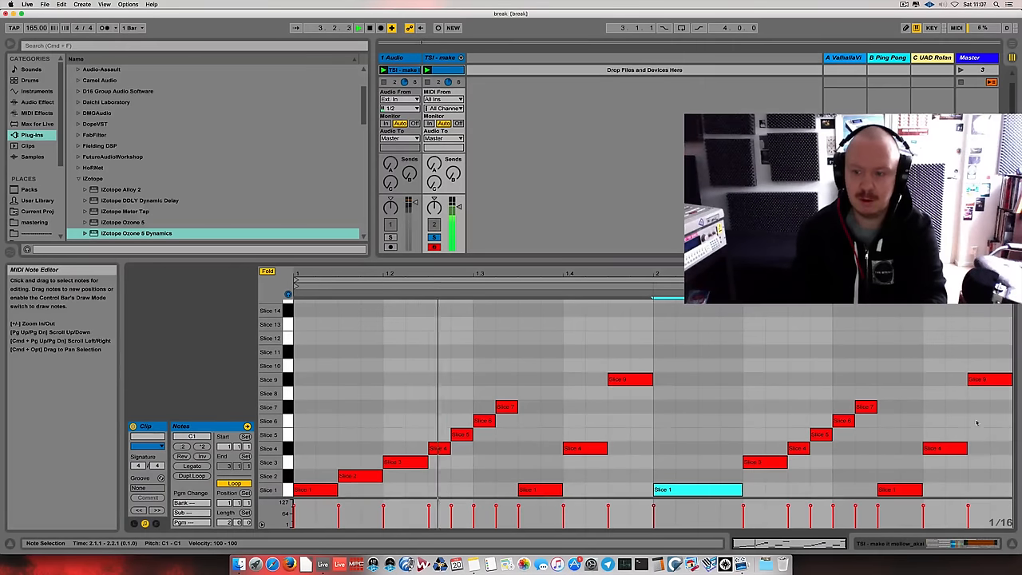
key(space)
click(975, 380)
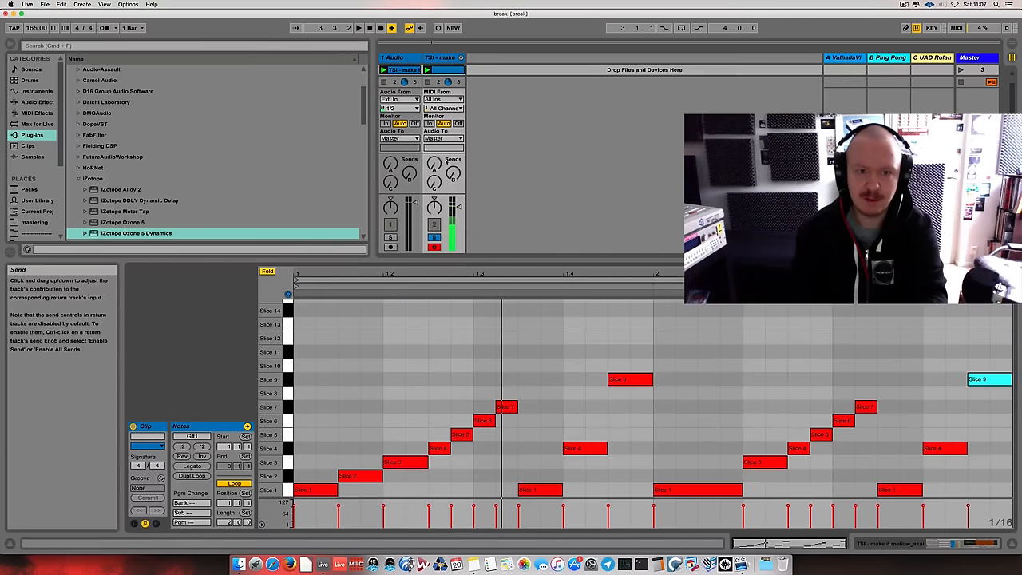
Select the Slice 9 chain in the Drum Rack and nudge its sample start slightly later
click(441, 58)
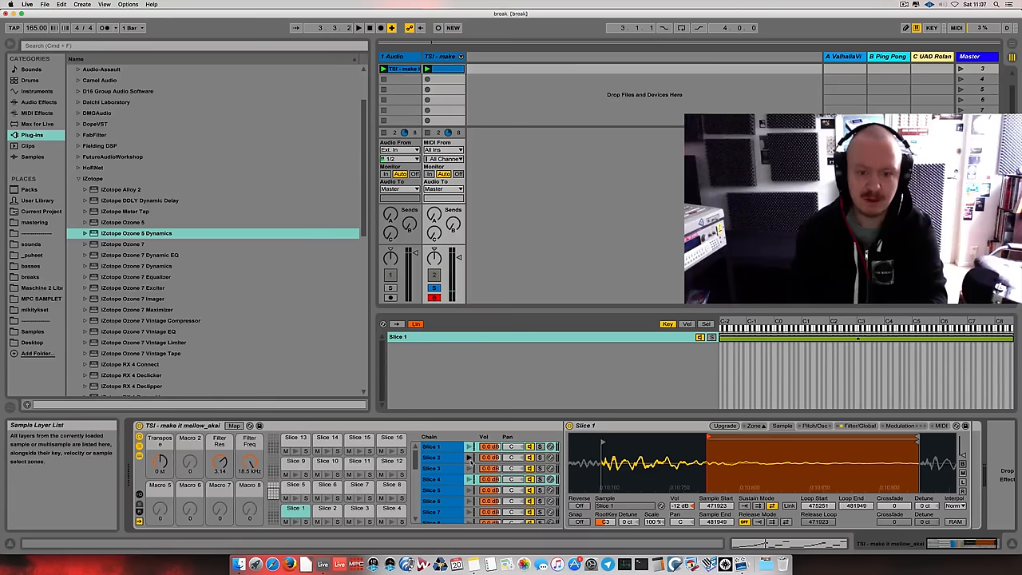
super+click(447, 468)
scroll(445, 487, down, 1)
click(445, 507)
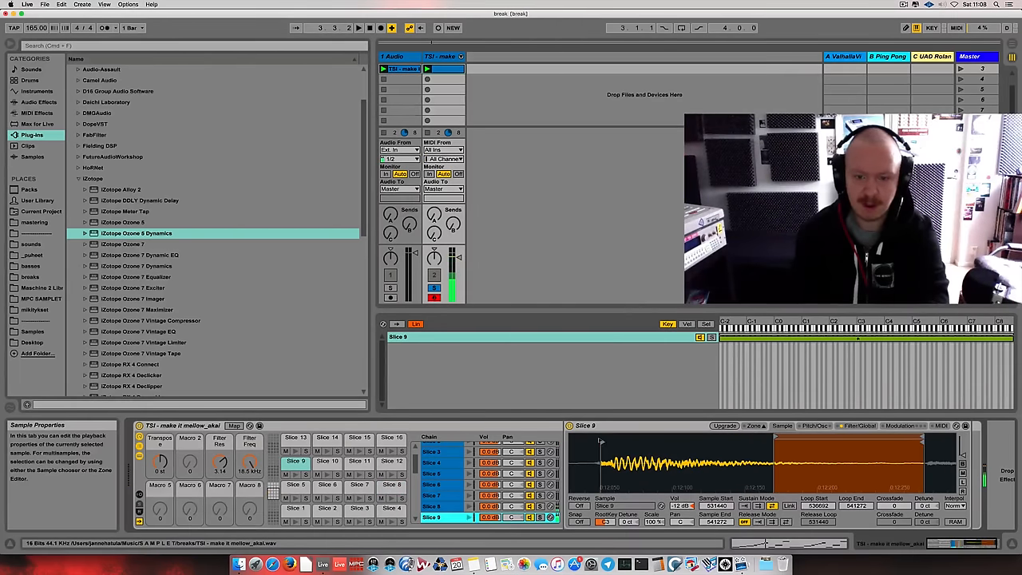
drag(601, 440, 610, 442)
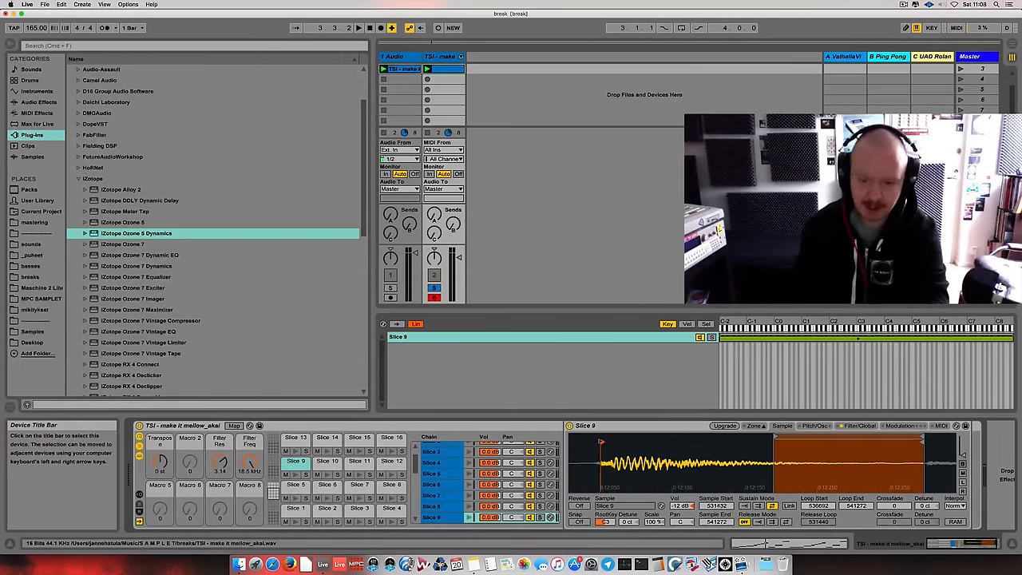
drag(599, 441, 607, 441)
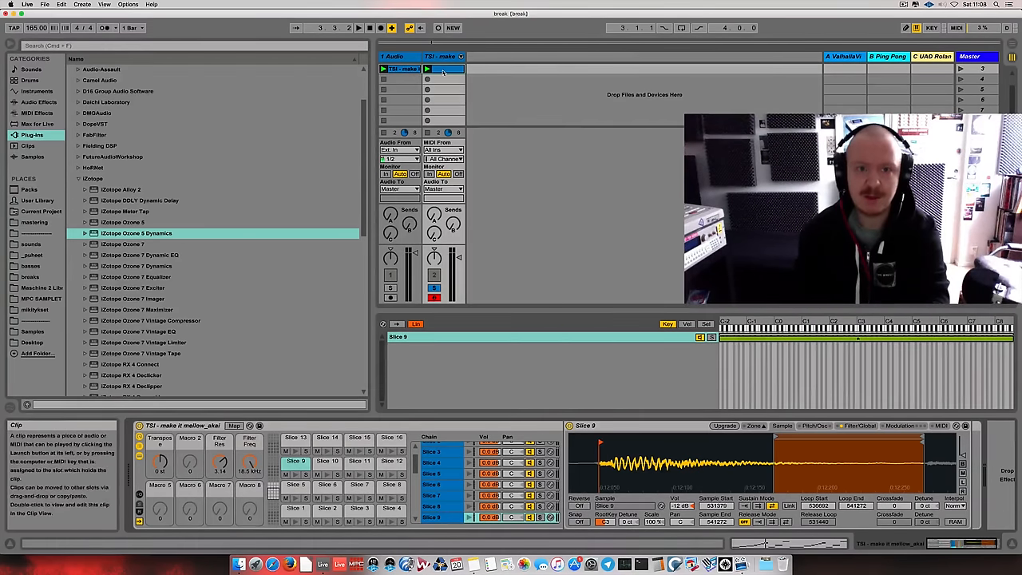
Nudge both Slice 9 notes slightly earlier and a little longer, then audition the clip
key(shift+Tab)
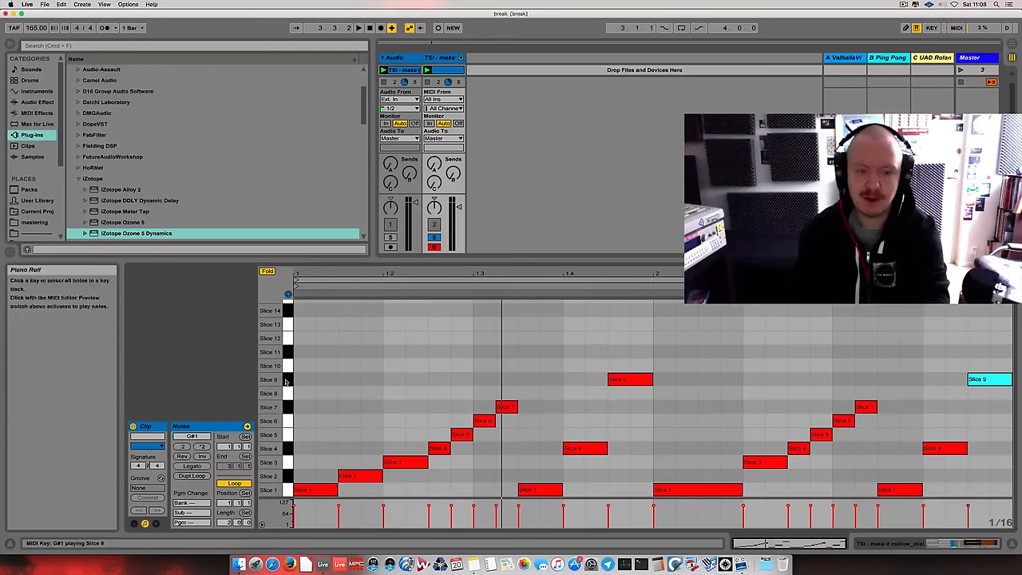
click(280, 379)
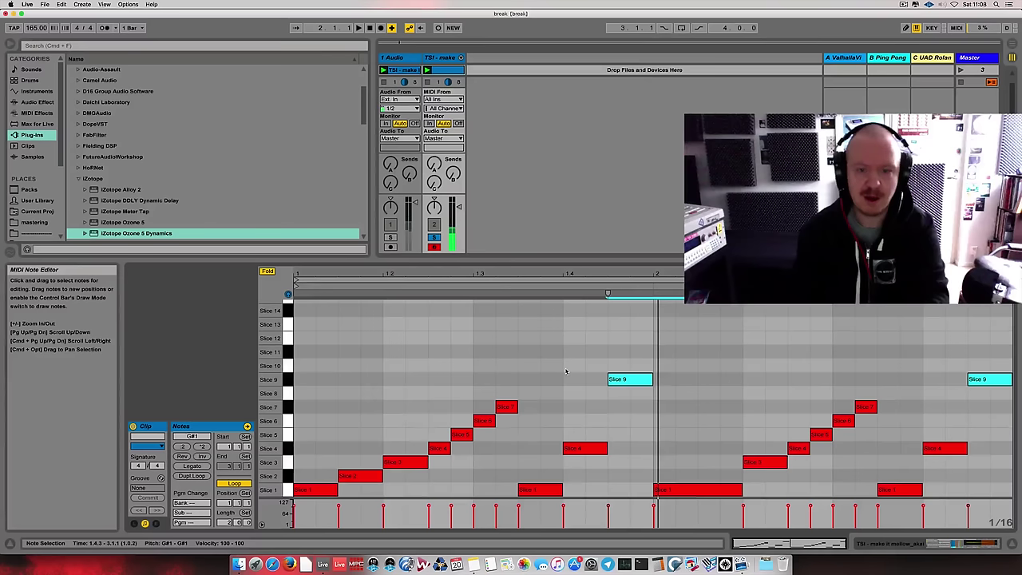
key(super+Left)
key(super+Left)
key(super+Left)
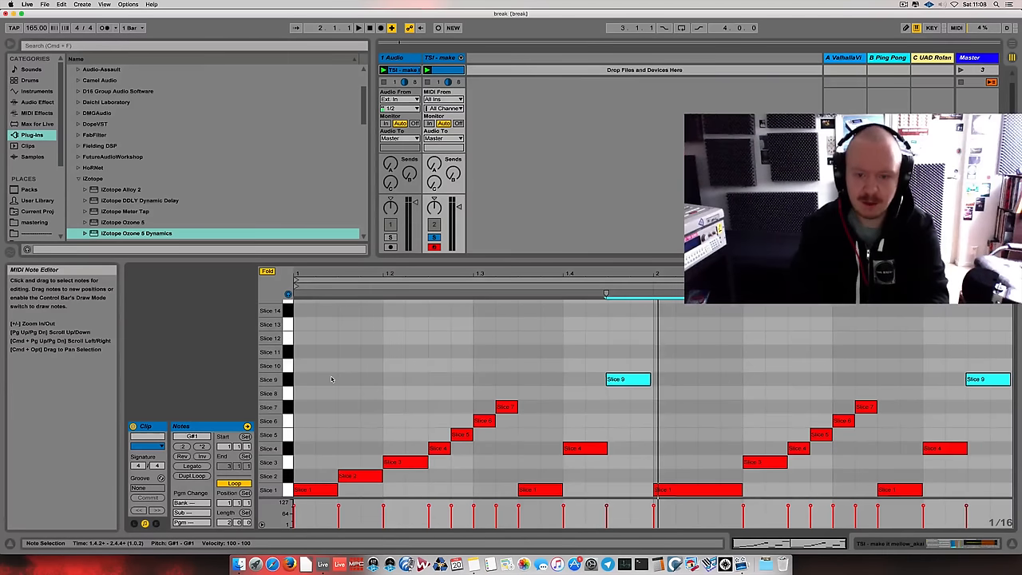
key(shift+super+Right)
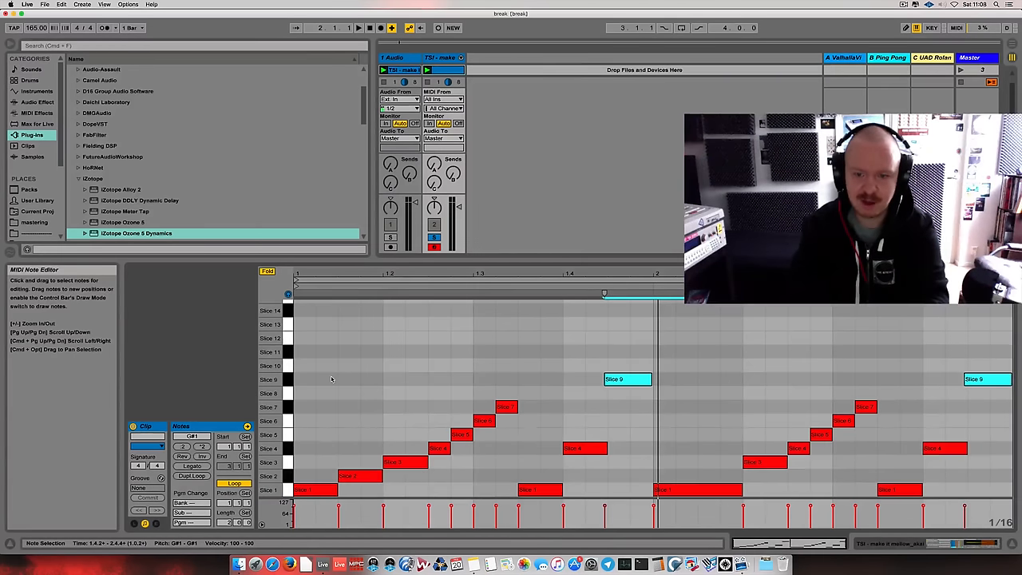
key(space)
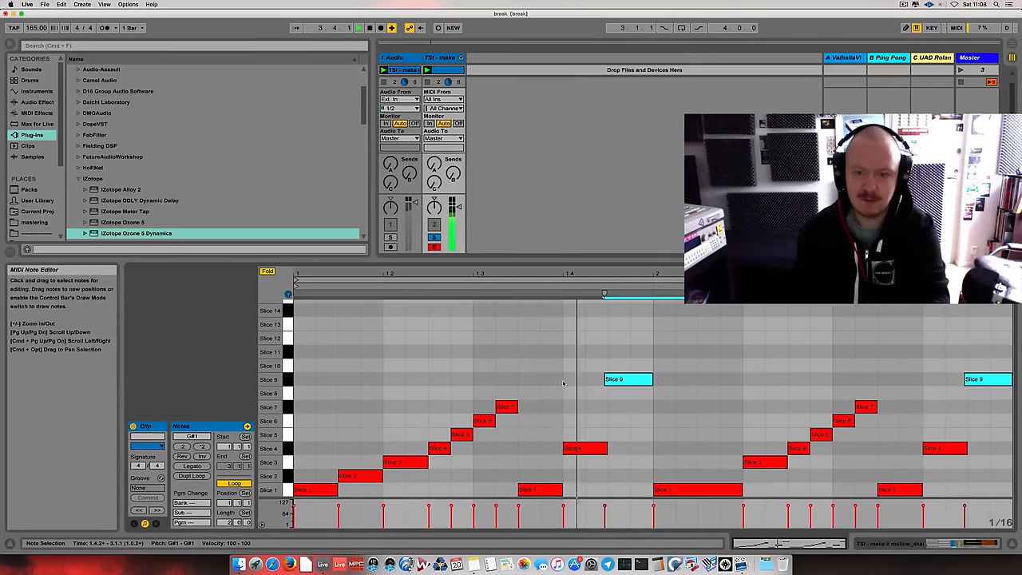
Stop playback and select the last Slice 9 note, starting to move it to another slice
key(space)
click(992, 381)
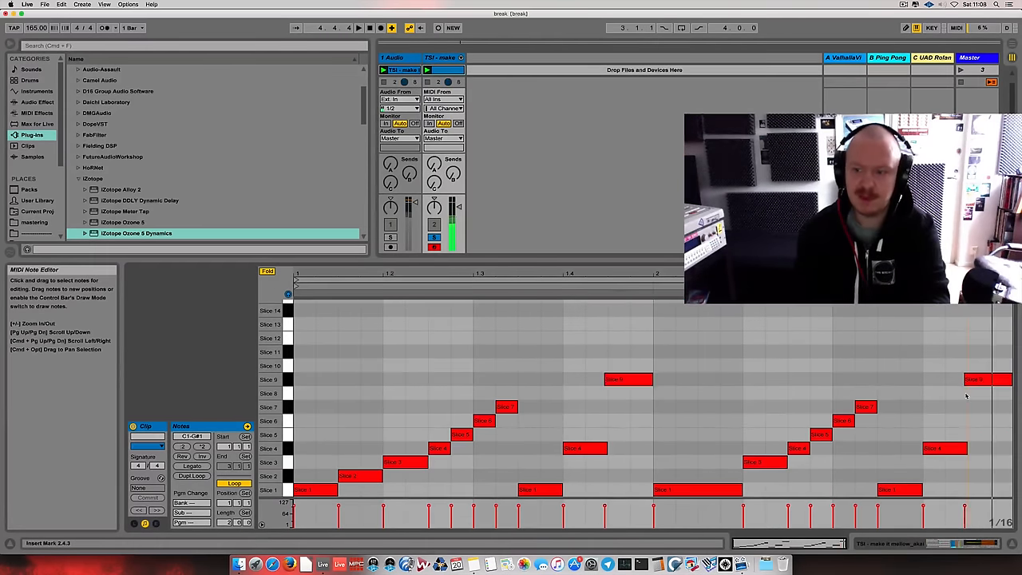
click(986, 378)
key(Down)
key(Up)
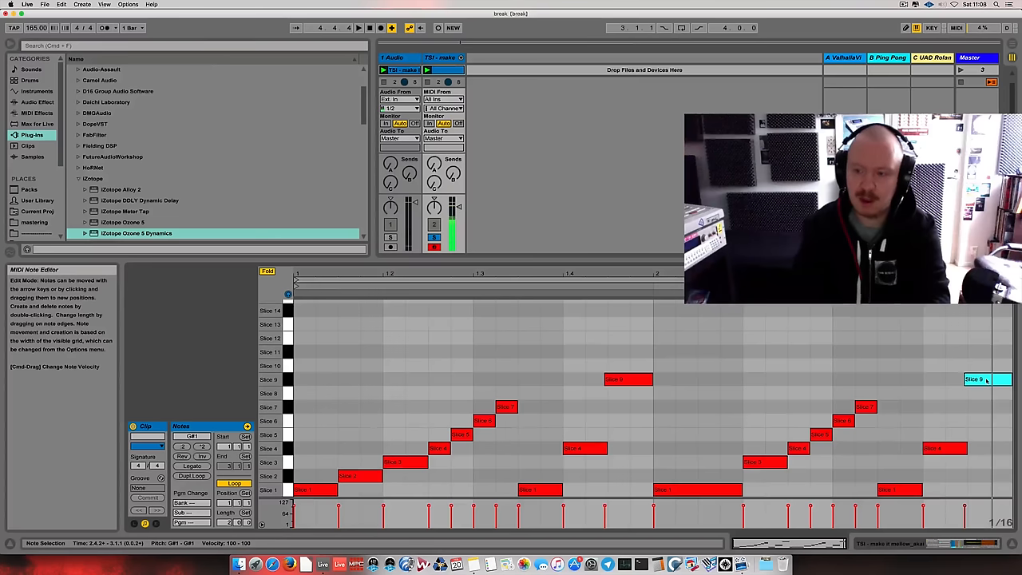
Raise the last note through Slices 12–14 up to Slice 16, play the loop, then select the Slice 7 note
key(Up)
key(Up)
key(Up)
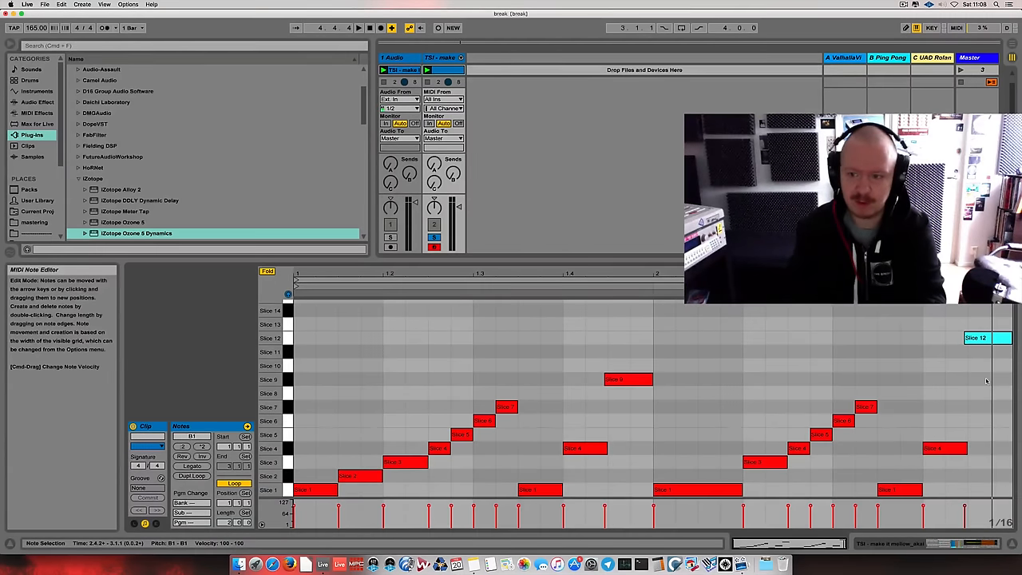
key(Up)
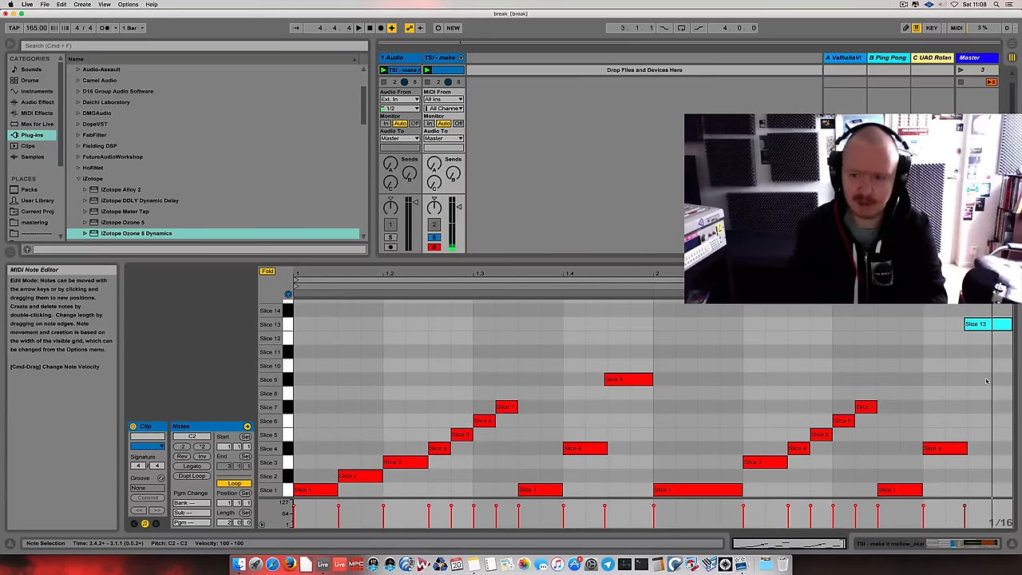
key(Up)
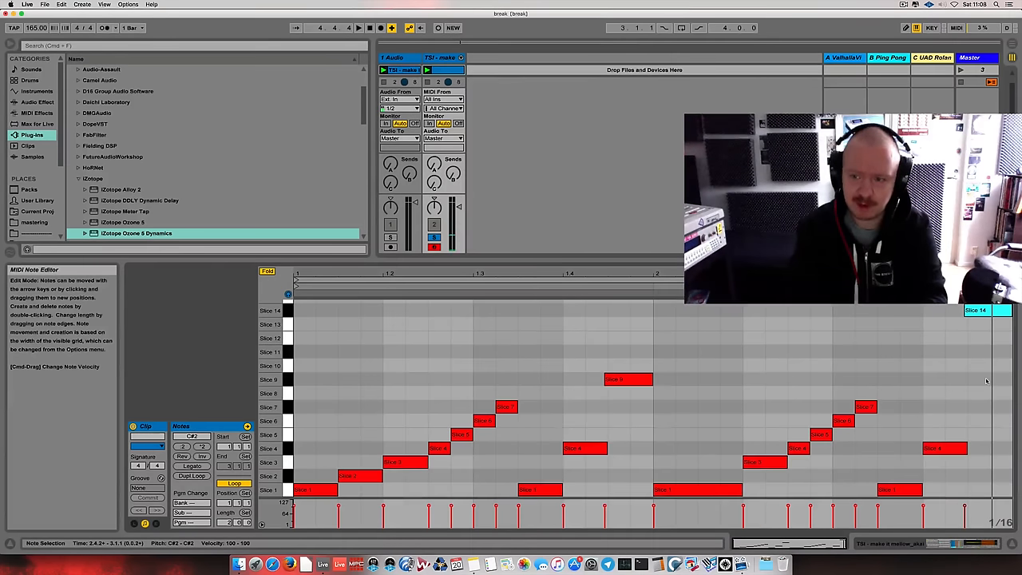
key(Up)
key(Up)
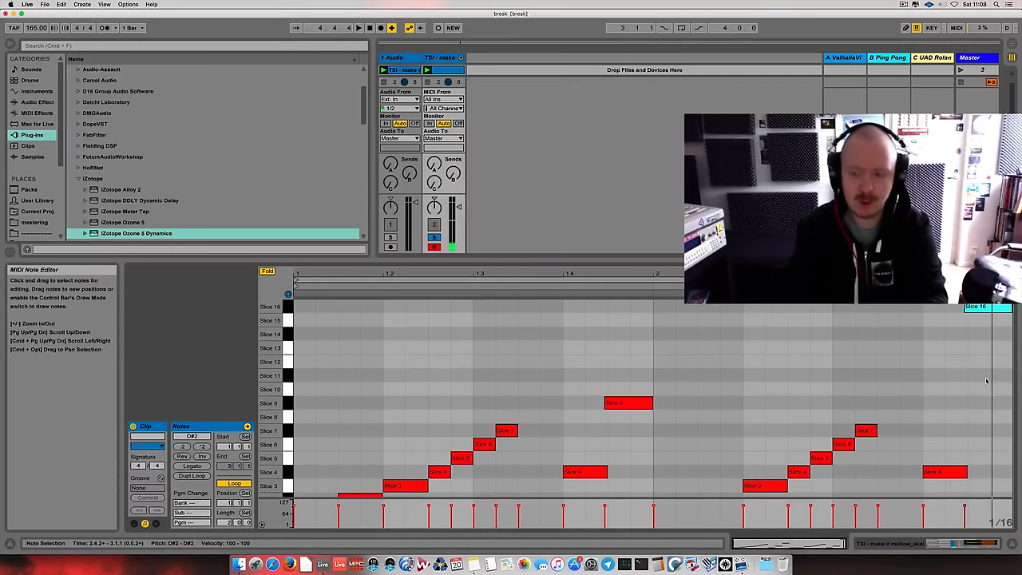
scroll(987, 381, right, 1)
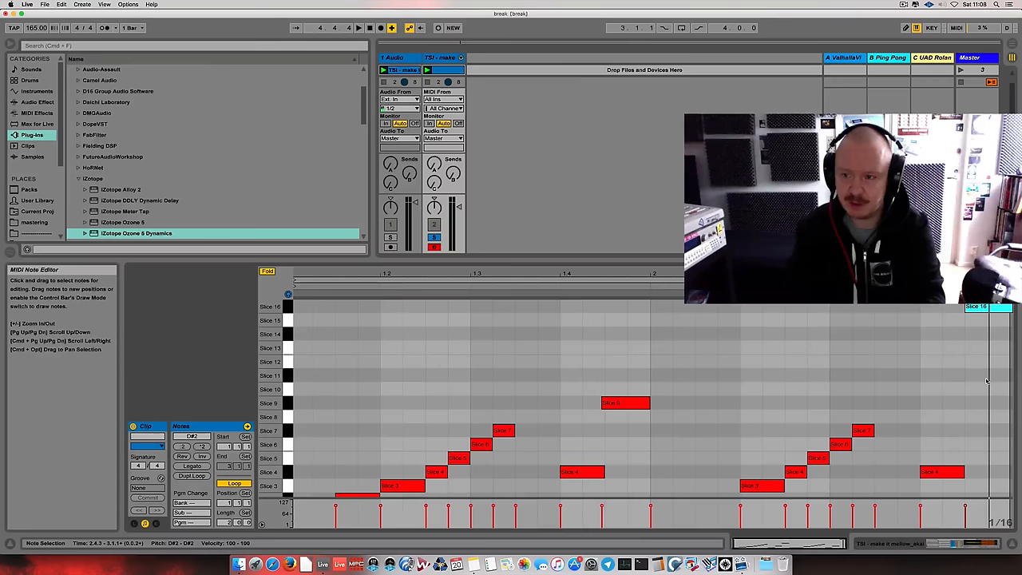
key(space)
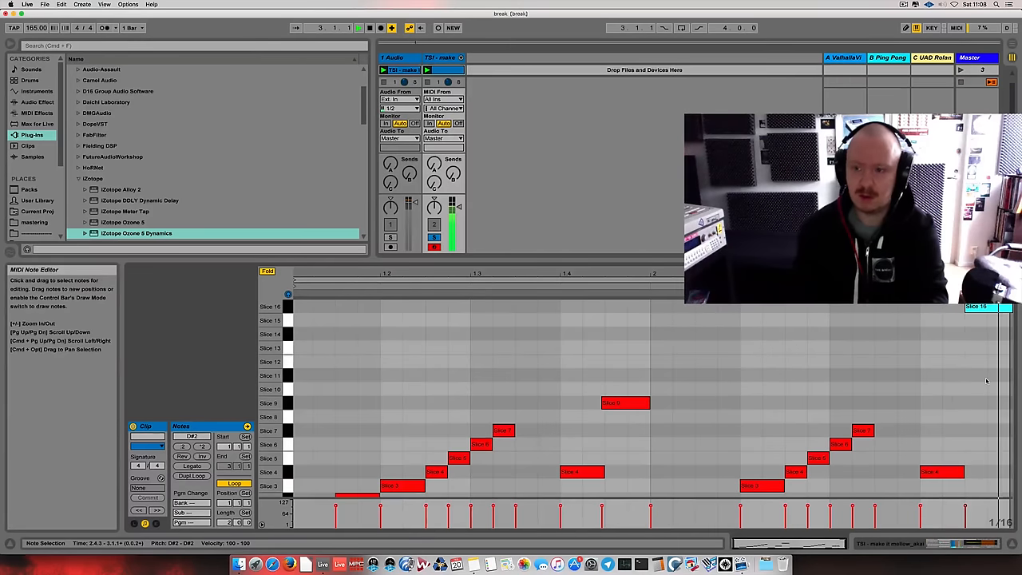
scroll(931, 374, down, 1)
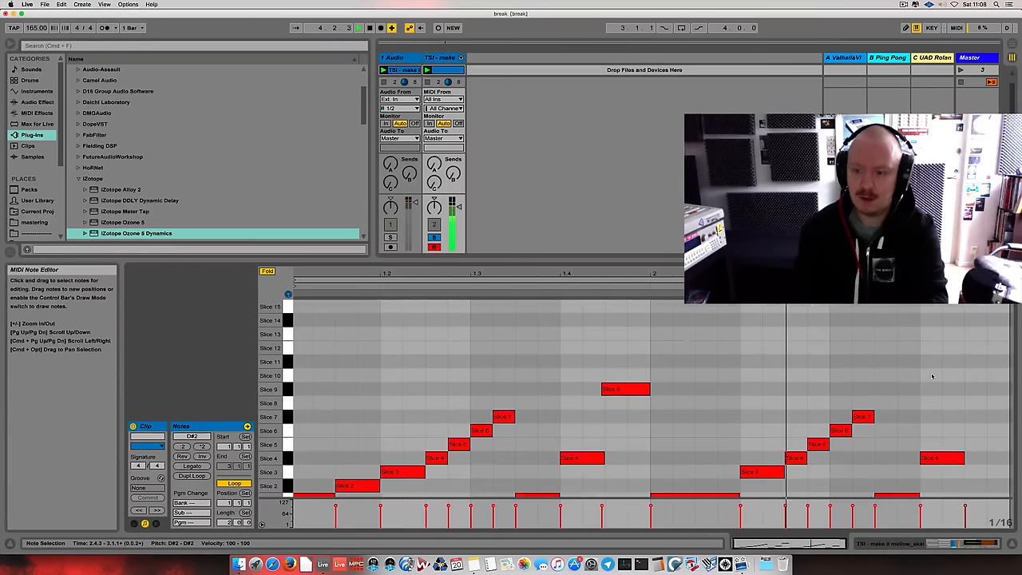
scroll(930, 374, down, 1)
click(860, 409)
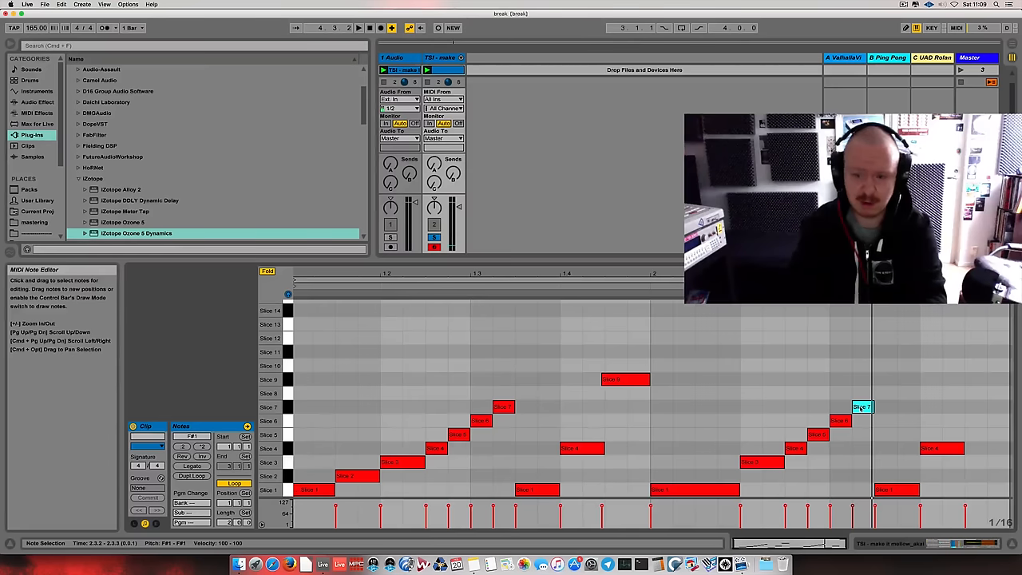
Move the Slice 7 note up through Slice 11 and 13 to settle on Slice 14 while auditioning
key(Up)
key(Up)
key(Up)
key(Up)
key(space)
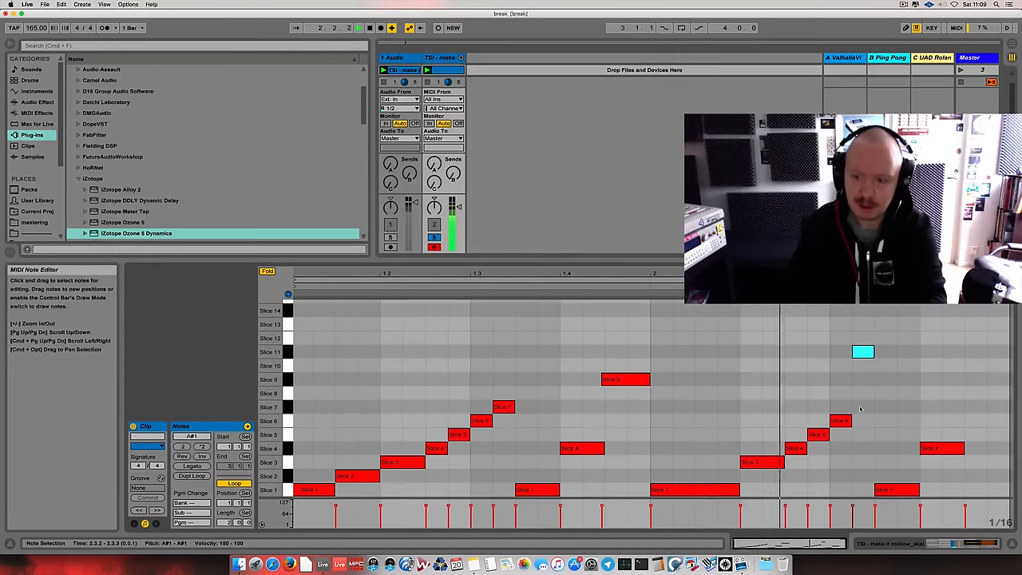
key(space)
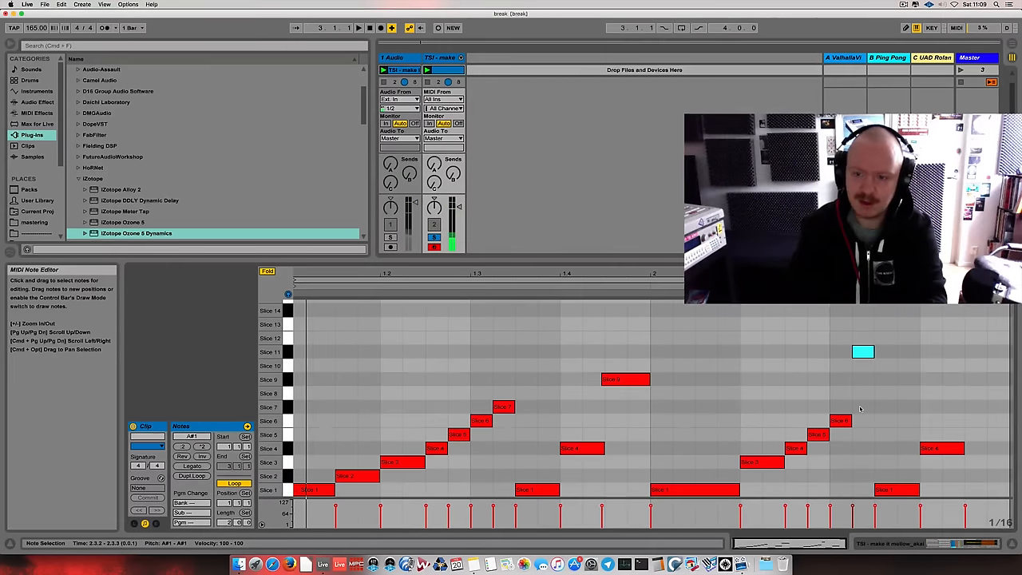
key(Down)
key(Up)
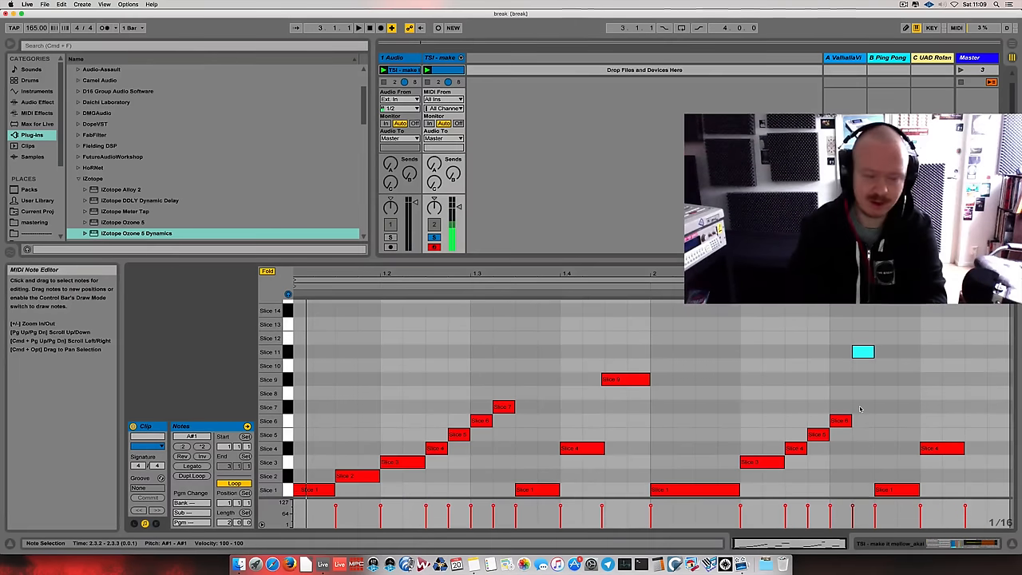
key(Up)
key(Up)
key(Up)
key(Down)
key(space)
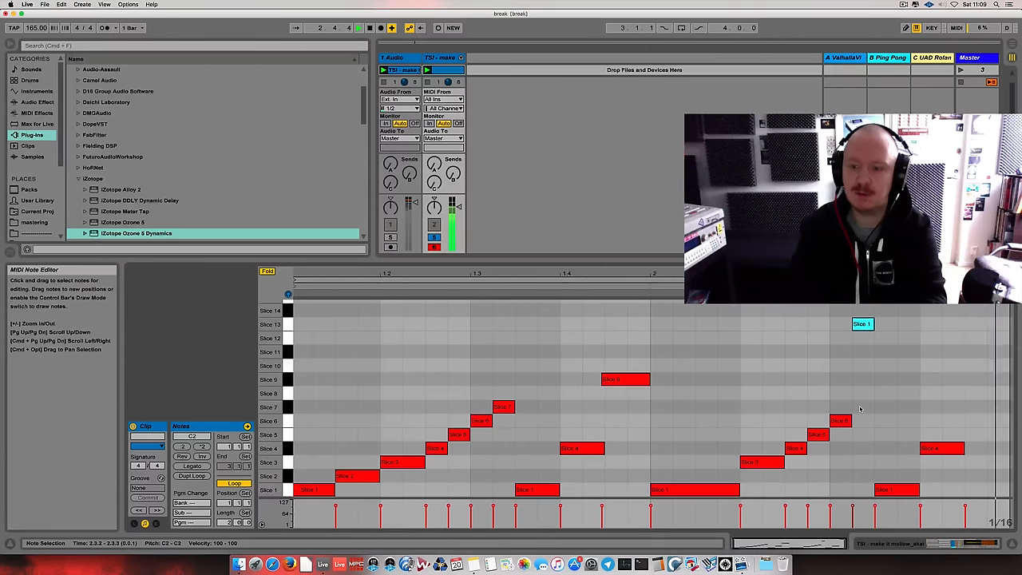
key(Up)
key(Up)
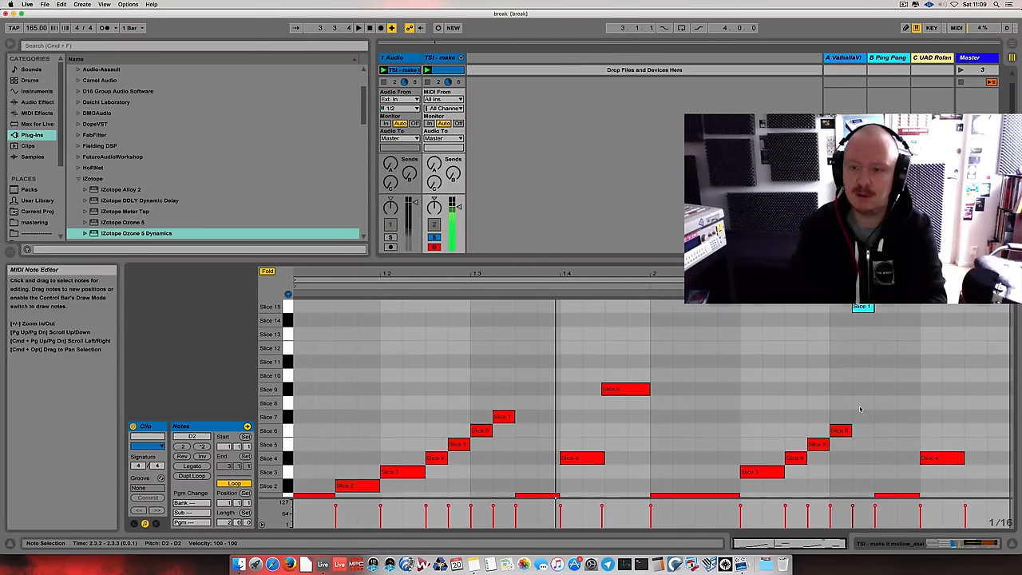
key(Down)
key(Down)
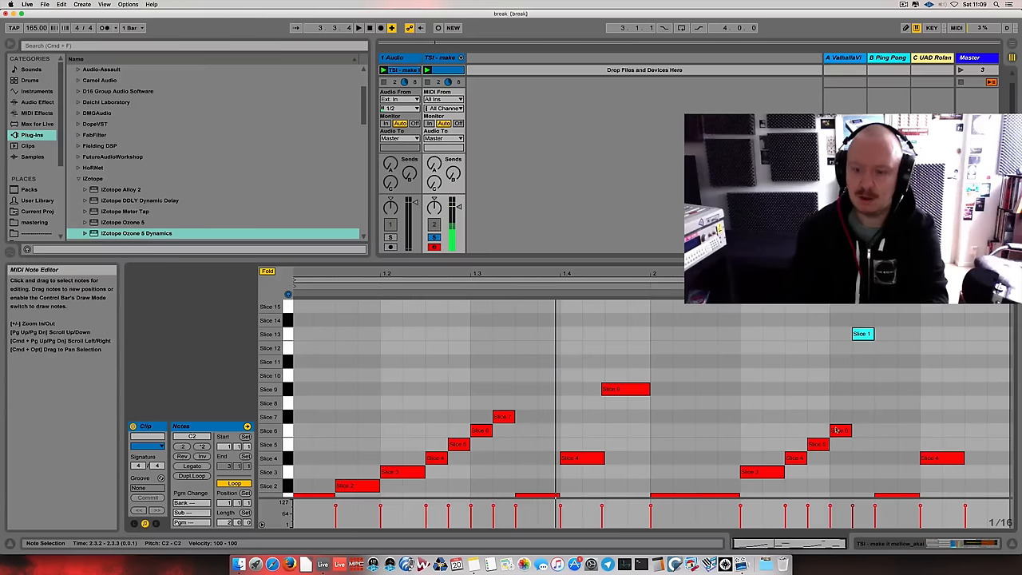
Shift the Slice 6 note near the end up to Slice 14 and hear it
click(839, 431)
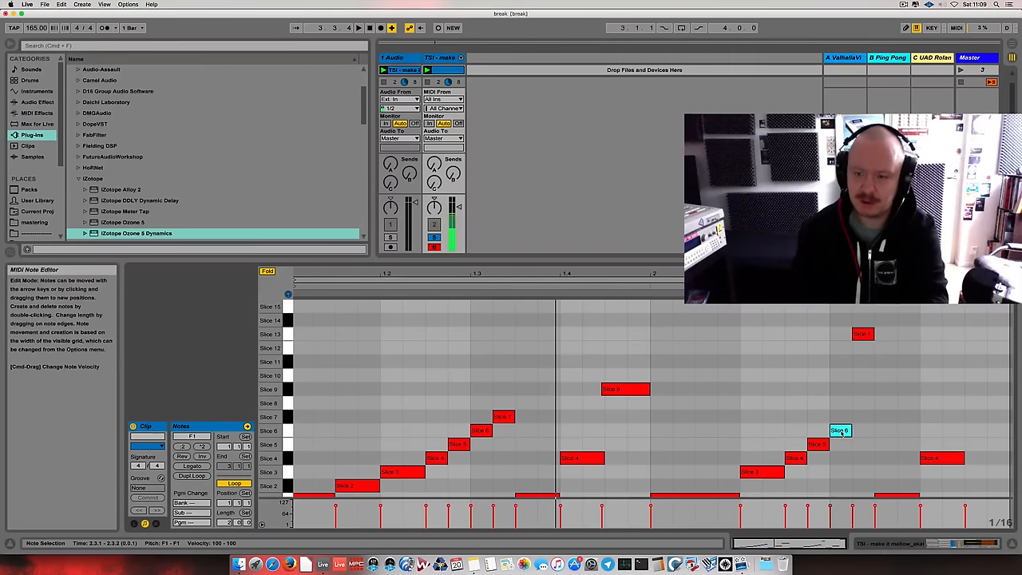
key(shift+Up)
key(Down)
key(Down)
key(Down)
key(Down)
key(space)
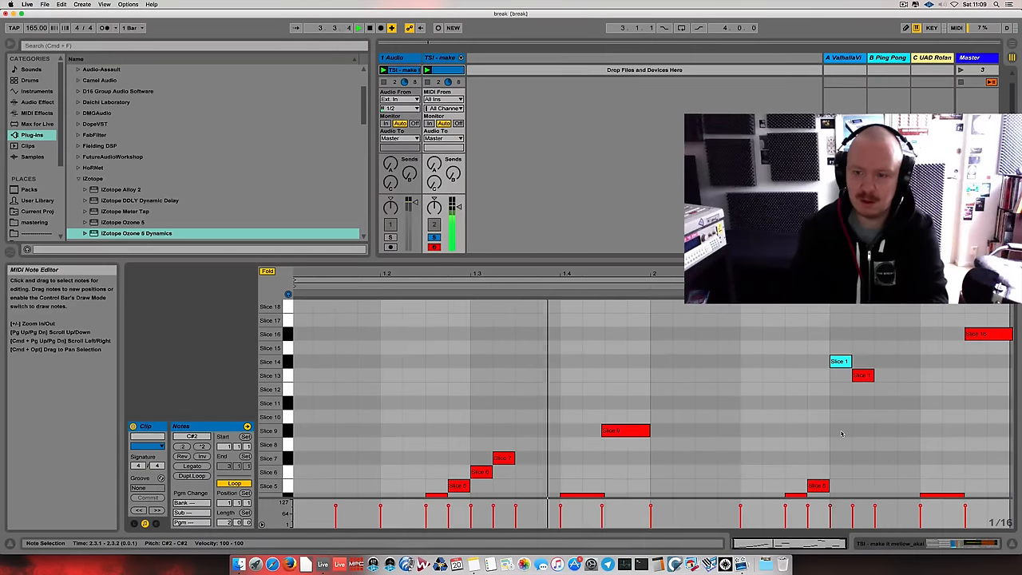
scroll(842, 434, down, 1)
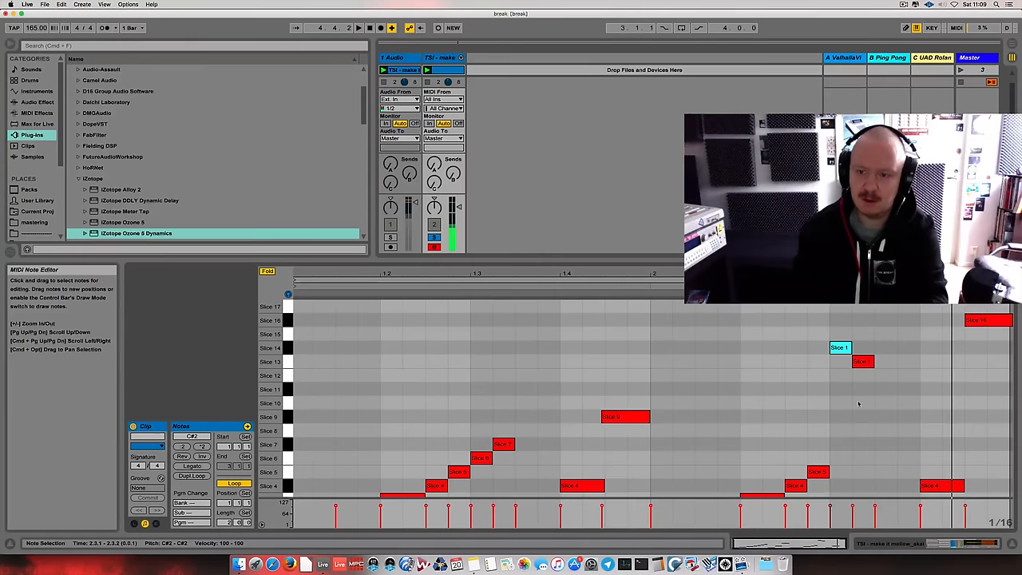
scroll(843, 423, down, 3)
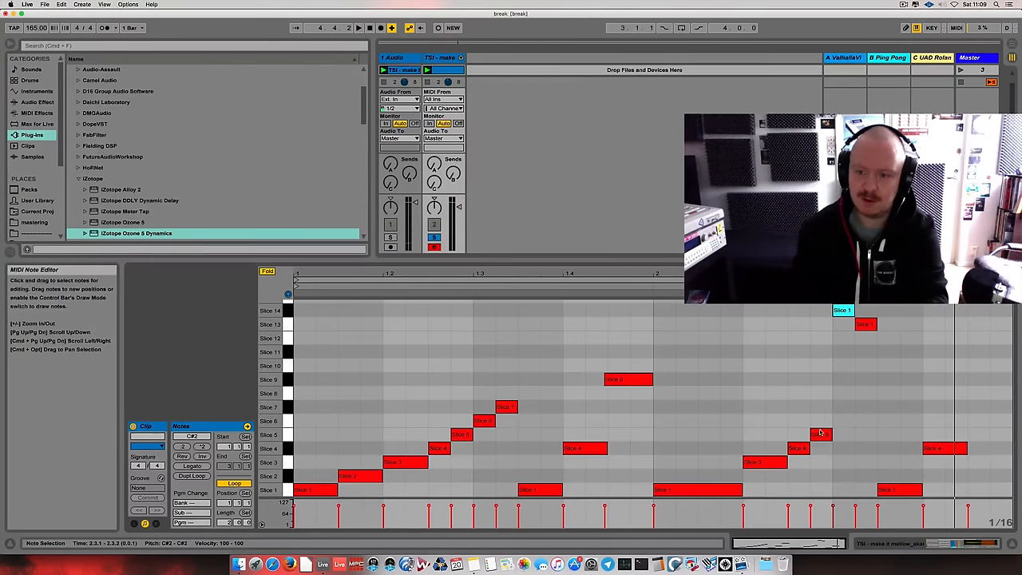
Raise the bar-two Slice 5 note to Slice 10 and move the Slice 4 note a step later onto Slice 5
click(819, 436)
key(Up)
key(Up)
key(Up)
key(Up)
key(Up)
key(Left)
click(804, 447)
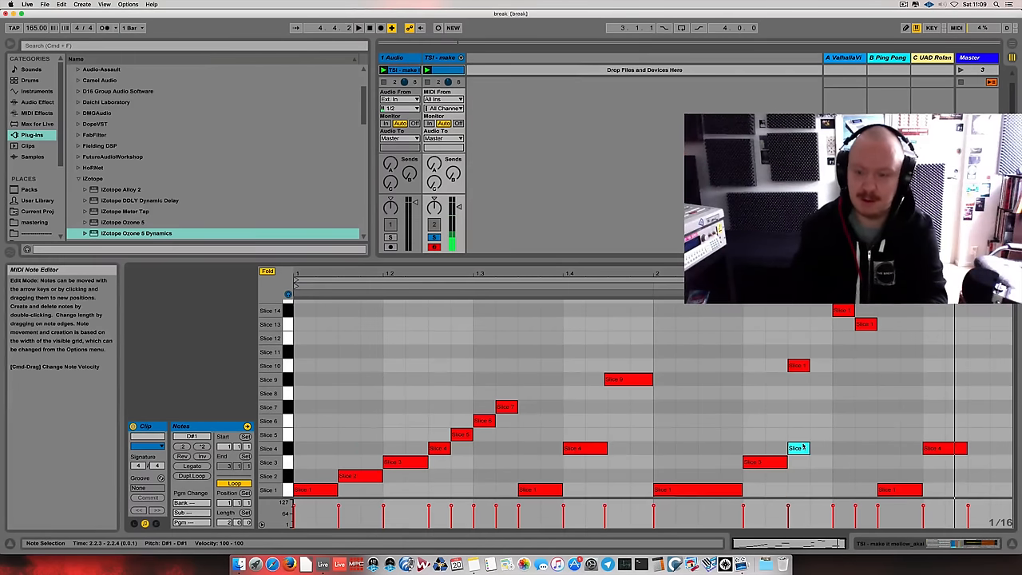
key(Right)
key(Up)
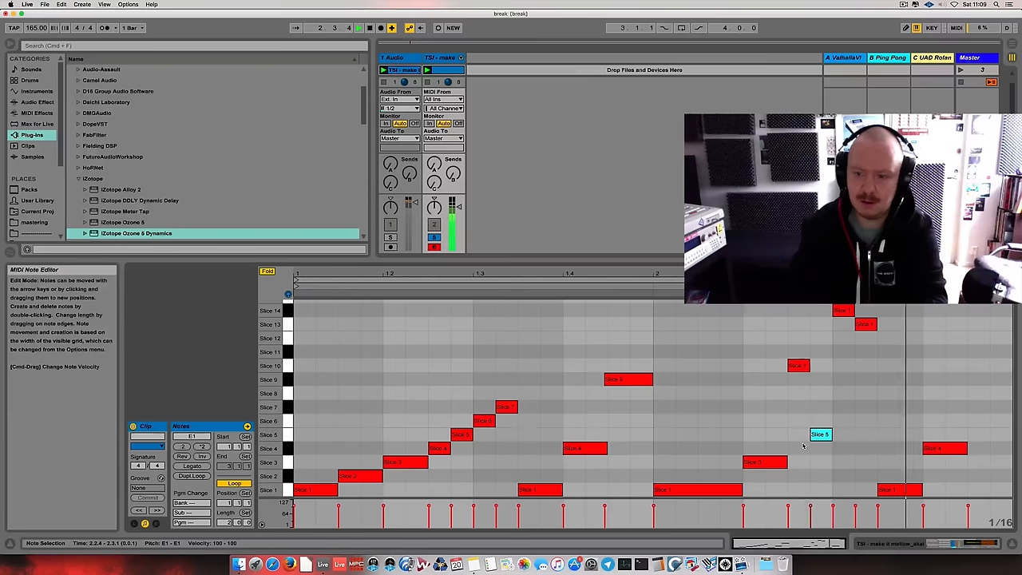
Make the late Slice 1 hit trigger Slice 8, then add and delete a test note on Slice 13
click(901, 490)
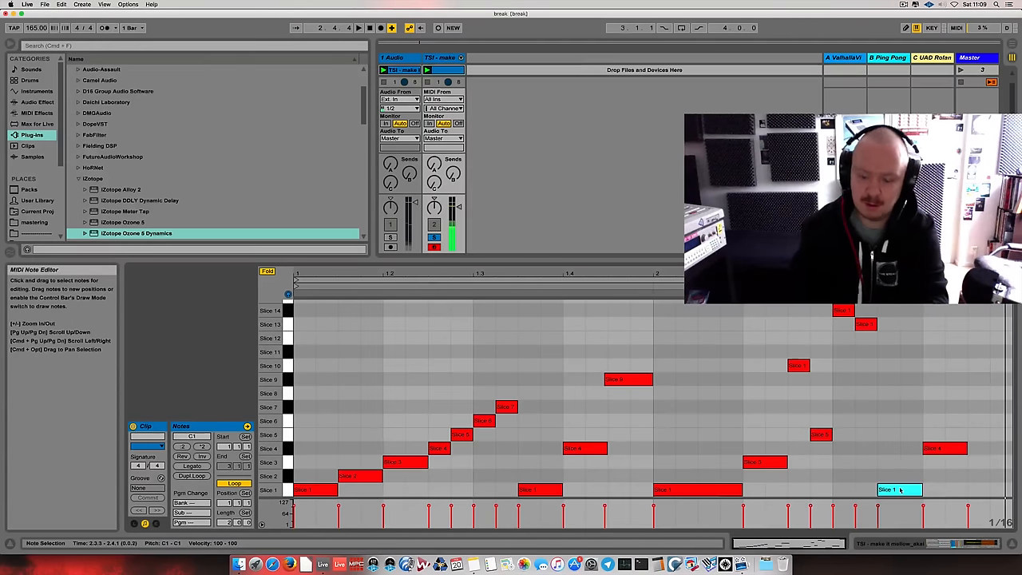
key(Up)
key(Up)
key(Up)
key(Up)
key(Up)
key(Up)
key(Up)
key(Up)
key(Down)
key(space)
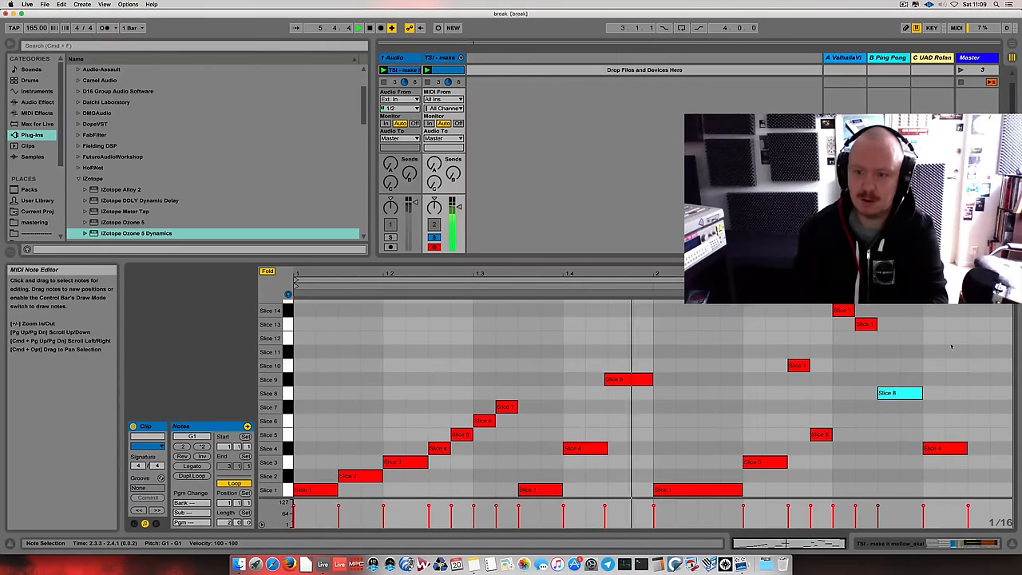
double_click(956, 324)
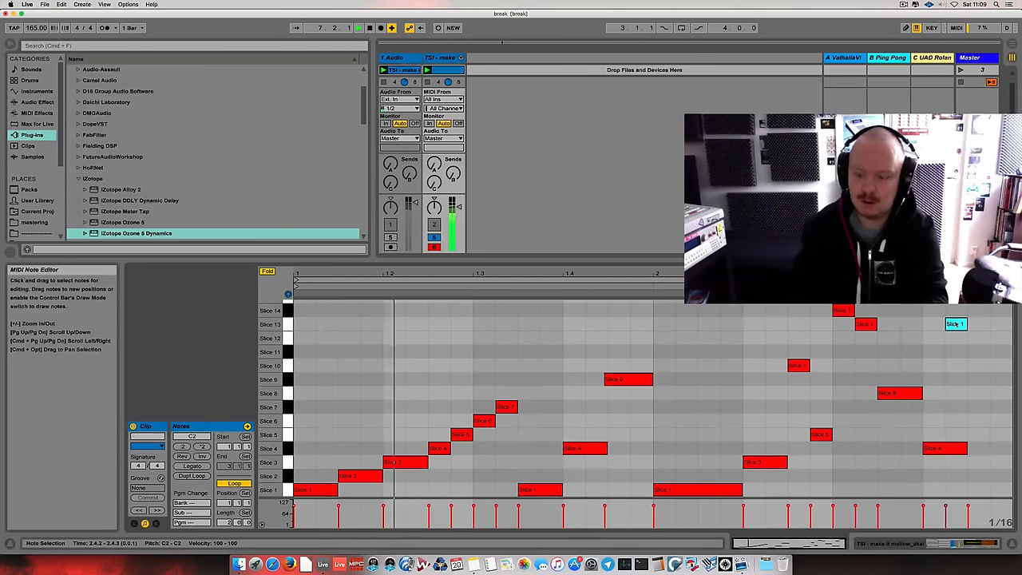
key(Left)
key(Left)
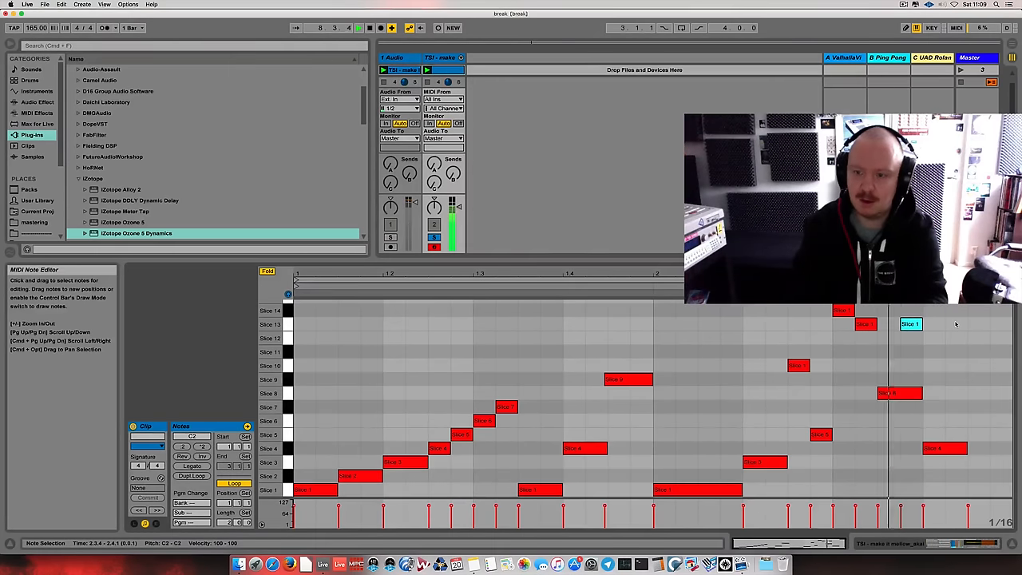
key(Delete)
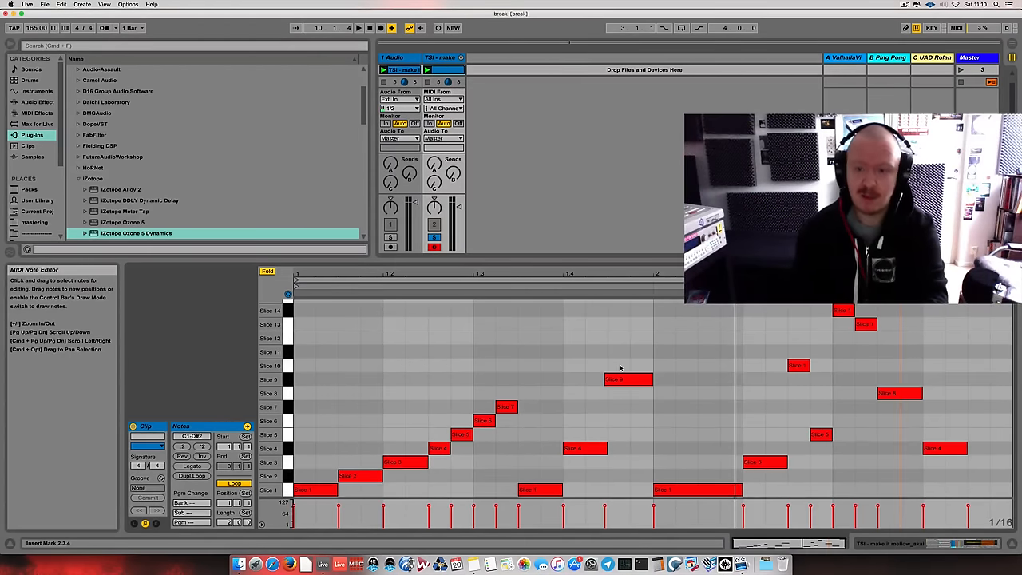
double_click(911, 324)
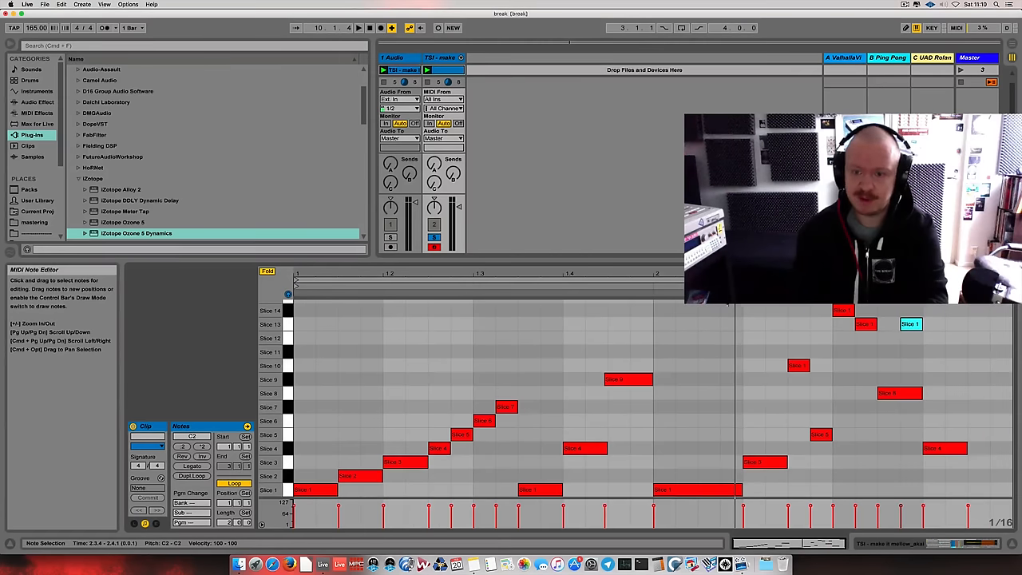
click(648, 287)
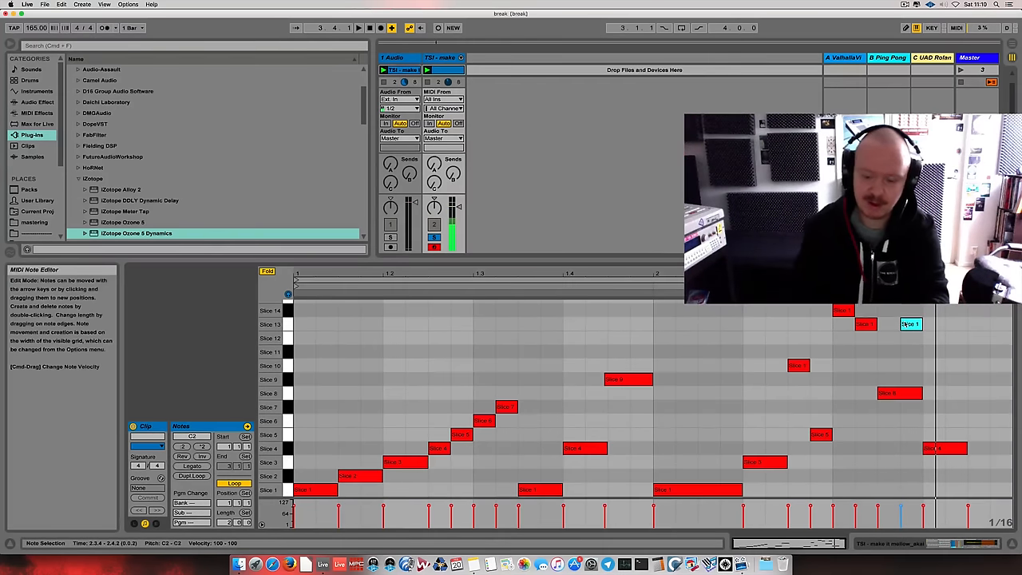
double_click(904, 323)
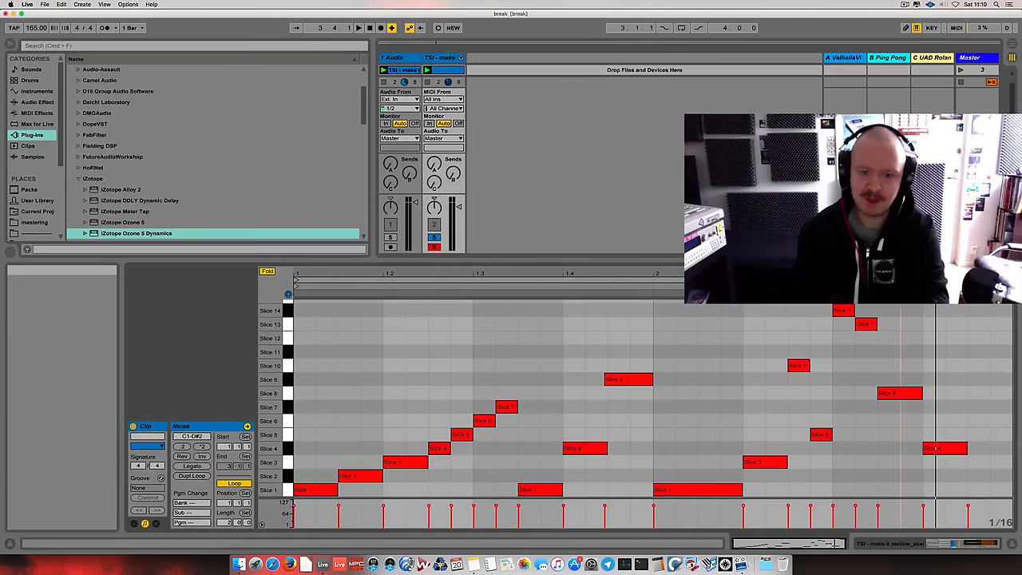
scroll(662, 375, up, 2)
scroll(586, 372, down, 2)
mouse_move(267, 391)
mouse_down()
mouse_move(254, 391)
mouse_move(289, 390)
mouse_up()
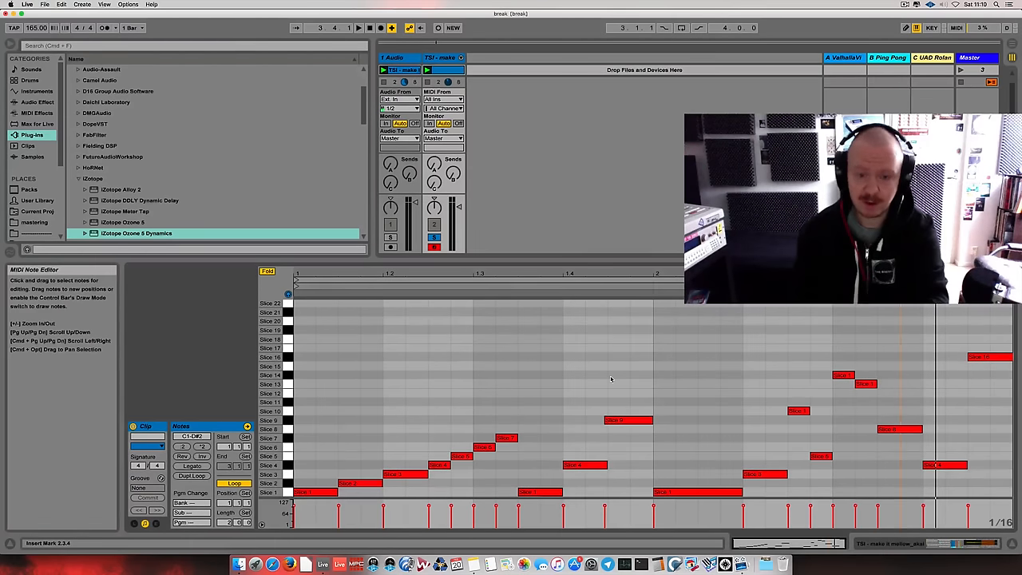
key(space)
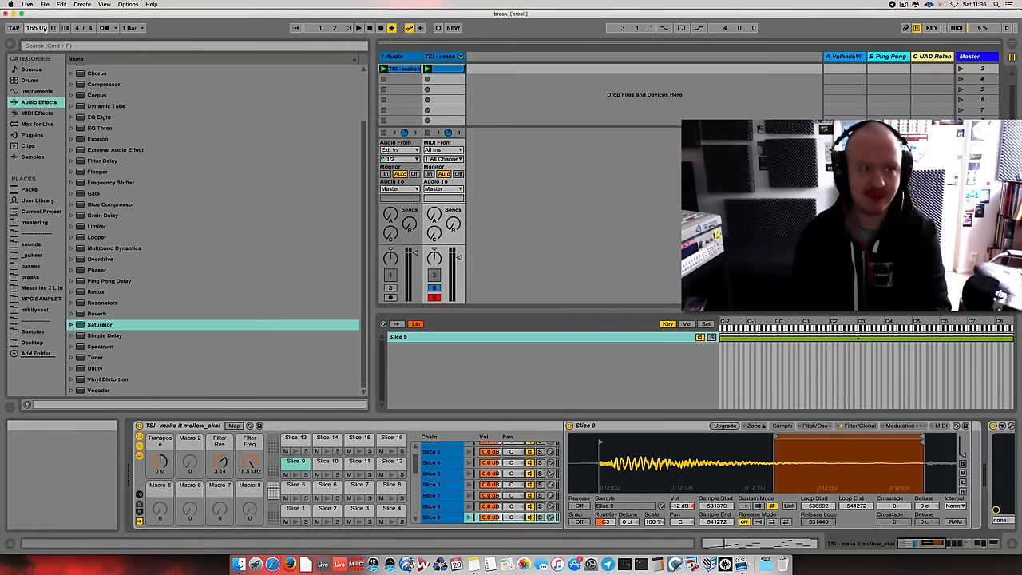
Play the break, drag the set tempo down toward 103 BPM and hear it at the slower speed
key(space)
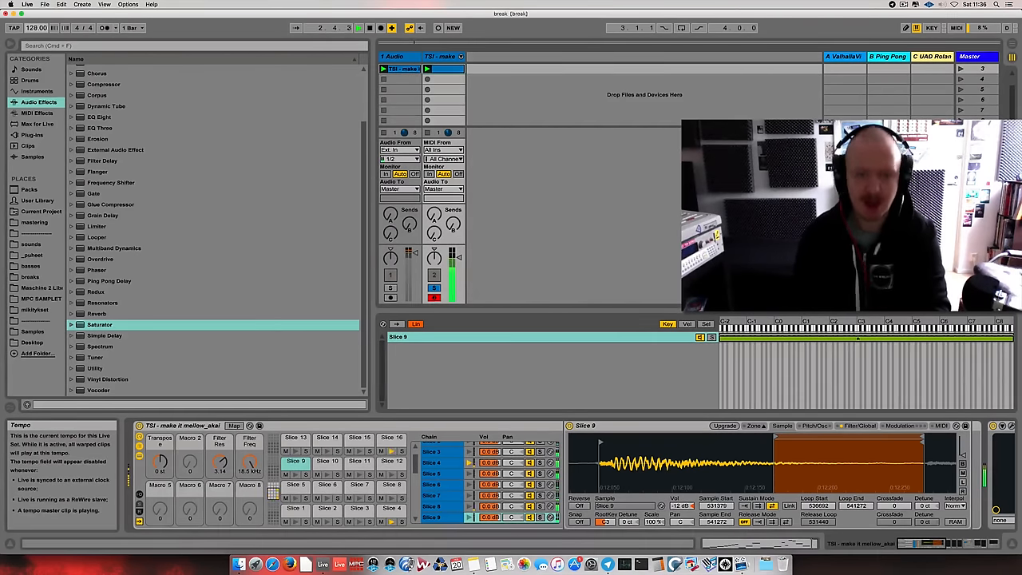
drag(36, 27, 36, 32)
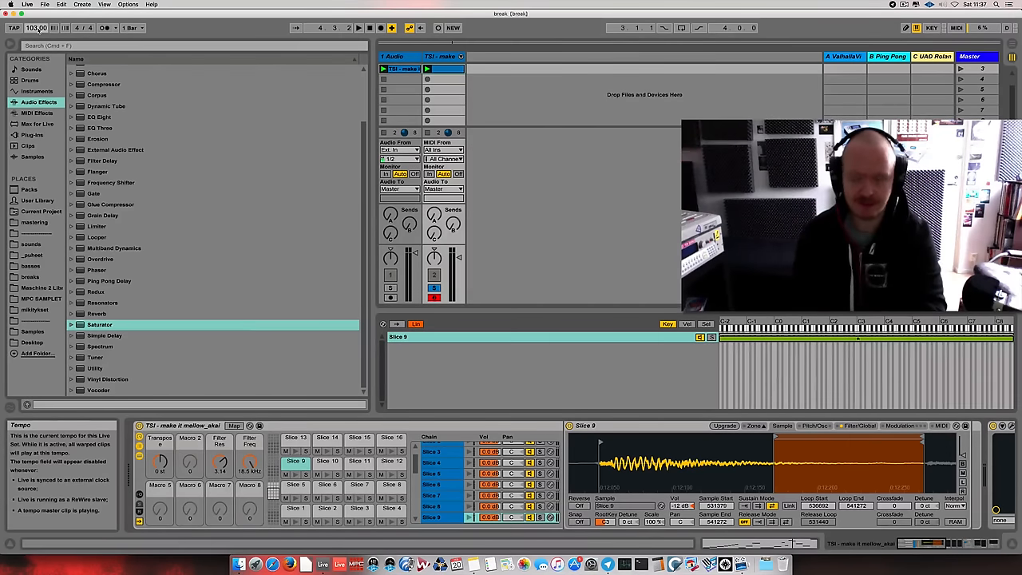
key(space)
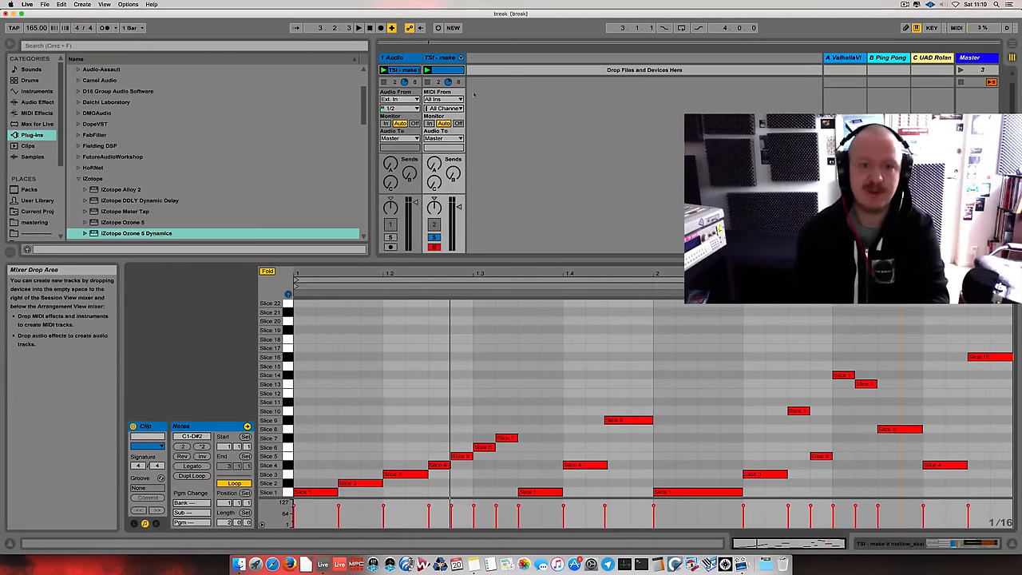
Bring up the Ozone 5 Dynamics window for the drum rack track and move it aside
double_click(447, 56)
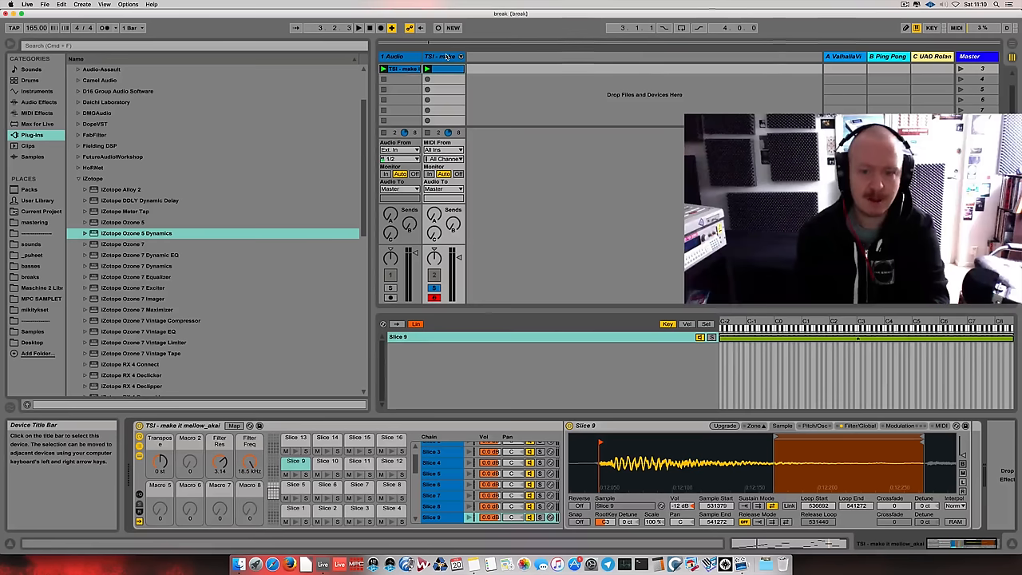
scroll(885, 515, right, 2)
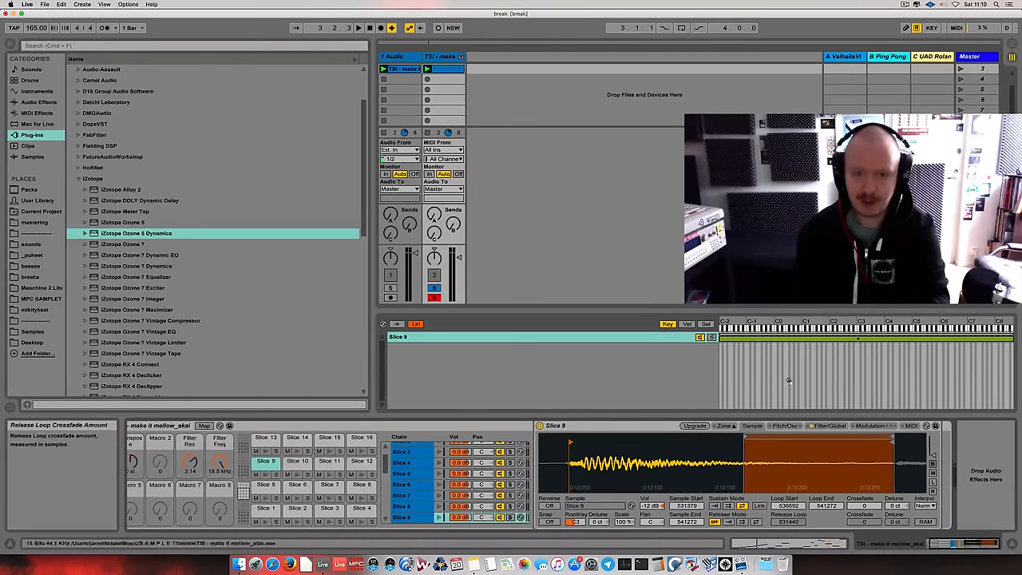
click(393, 57)
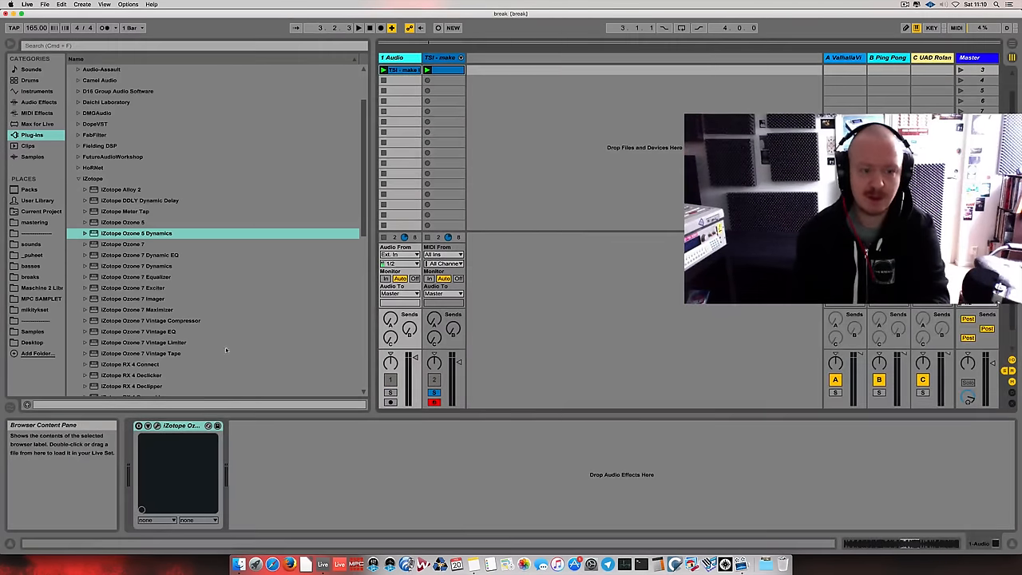
click(176, 426)
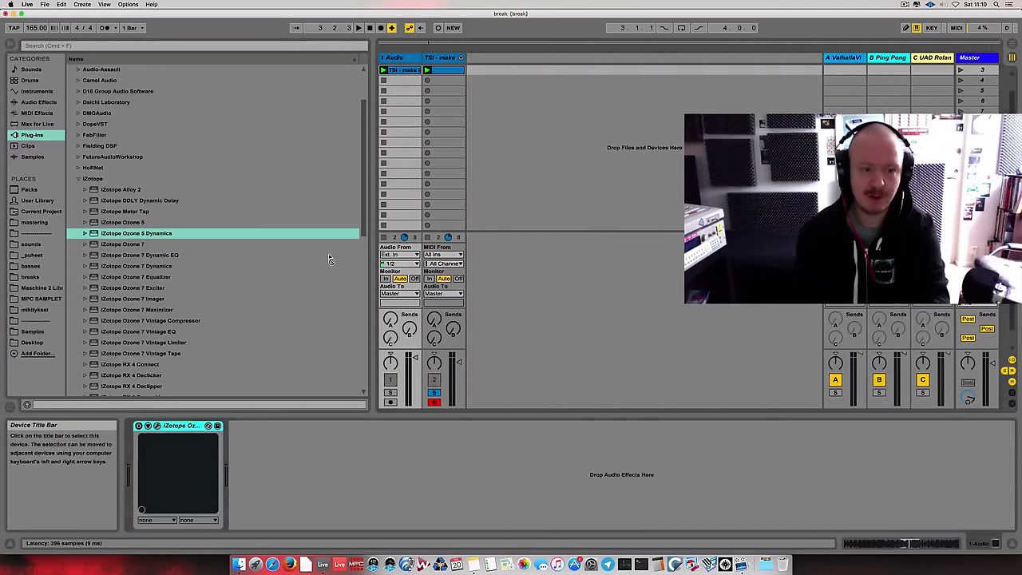
click(449, 61)
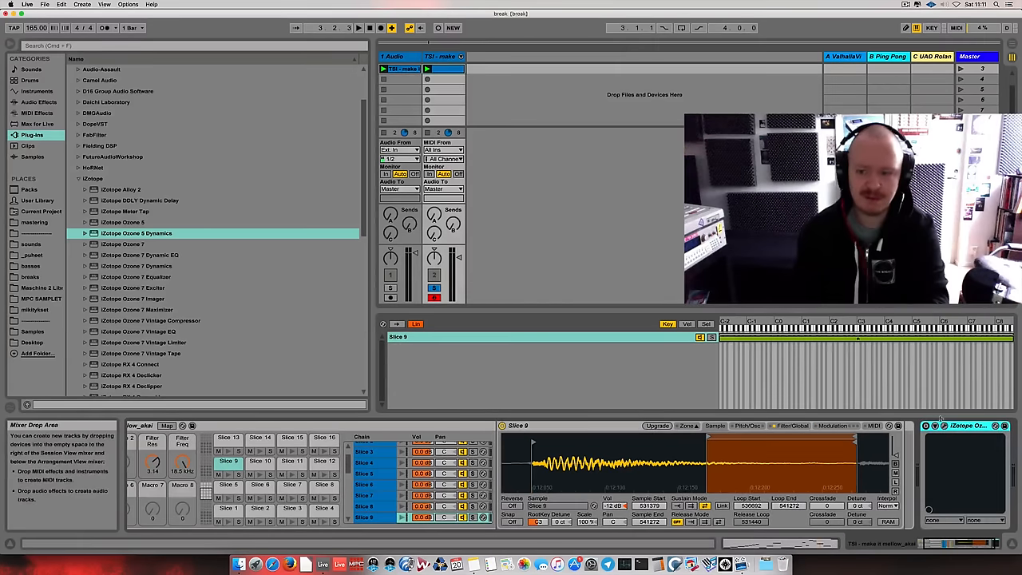
scroll(878, 447, right, 3)
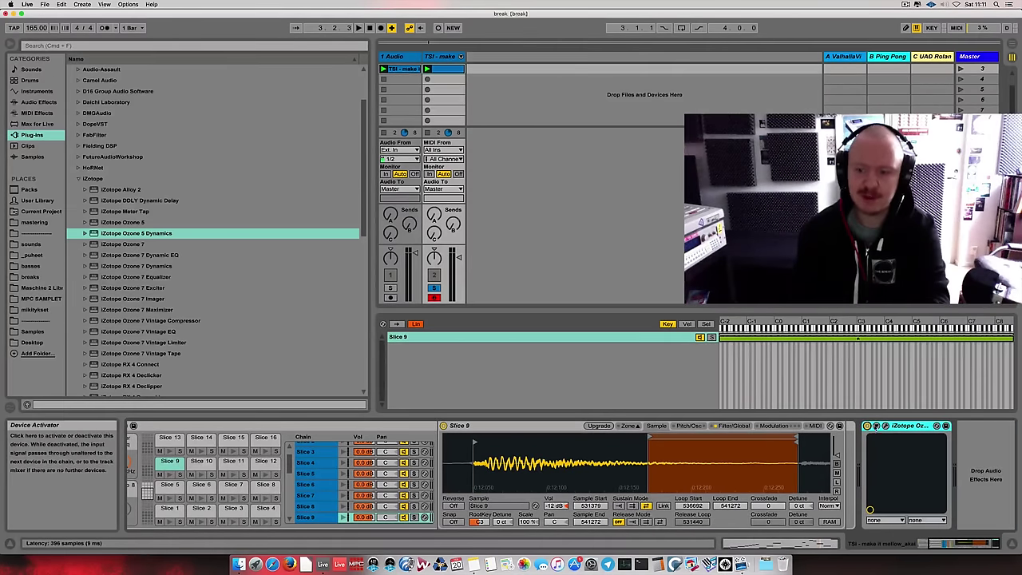
click(885, 426)
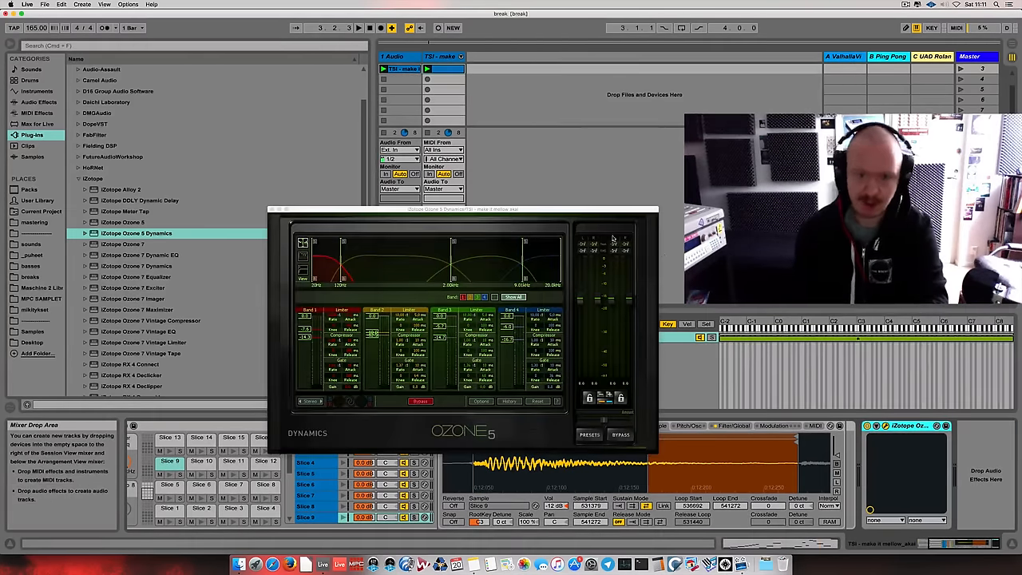
mouse_move(543, 215)
mouse_down()
mouse_move(746, 122)
mouse_move(759, 140)
mouse_up()
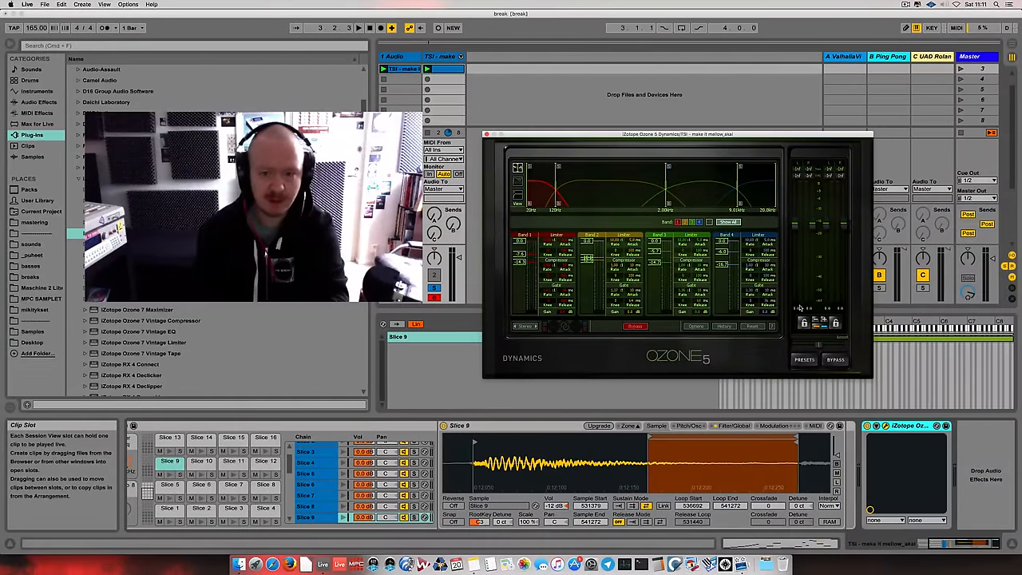
Audition the beat while switching the Ozone dynamics off and on several times
key(space)
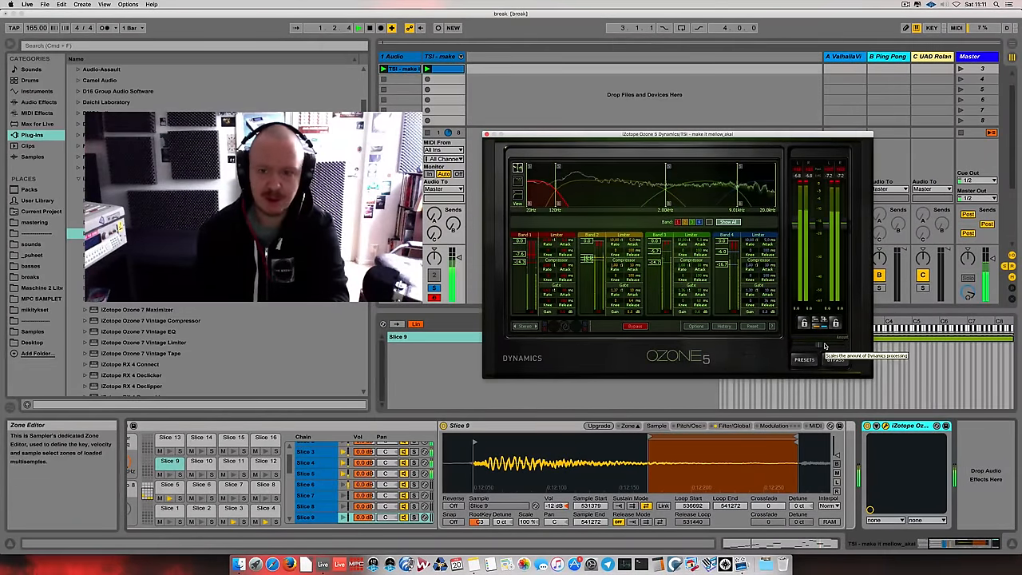
click(867, 425)
click(867, 426)
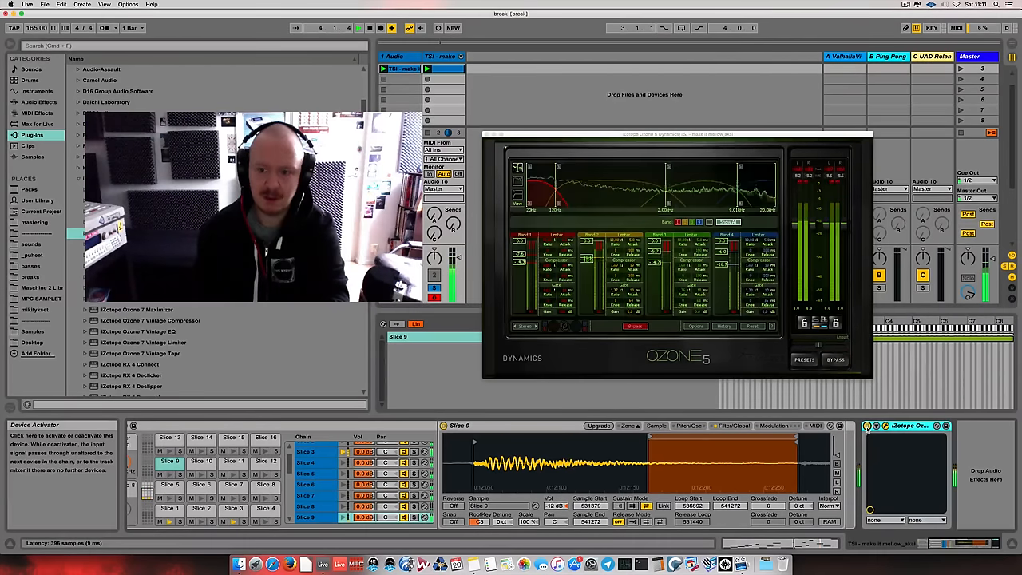
click(867, 425)
click(868, 426)
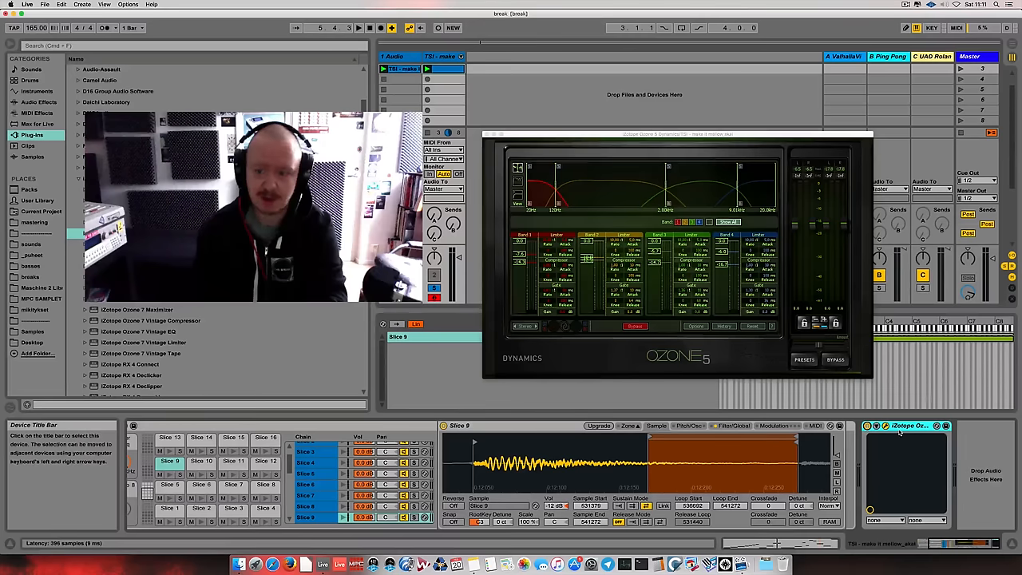
click(868, 427)
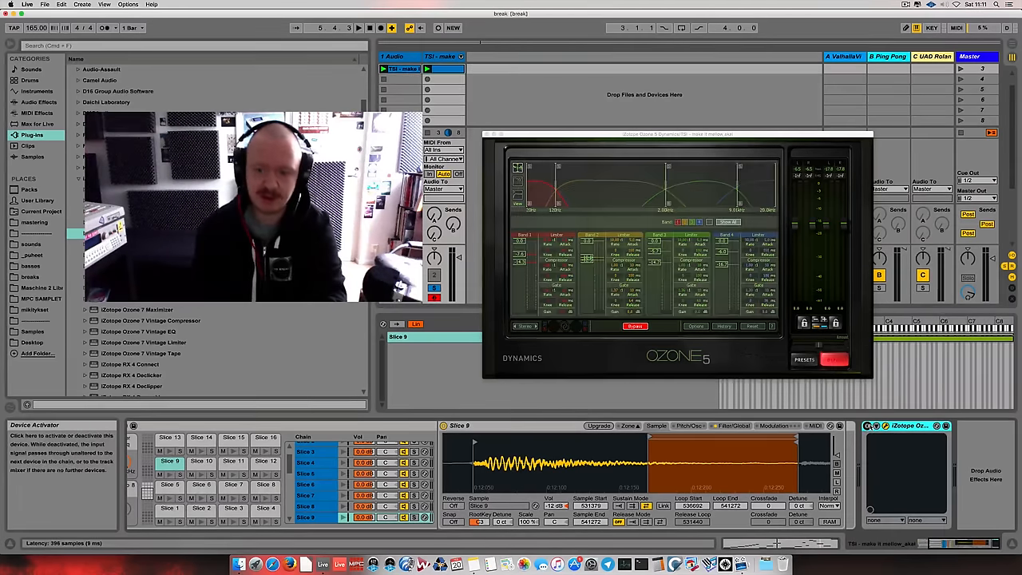
key(space)
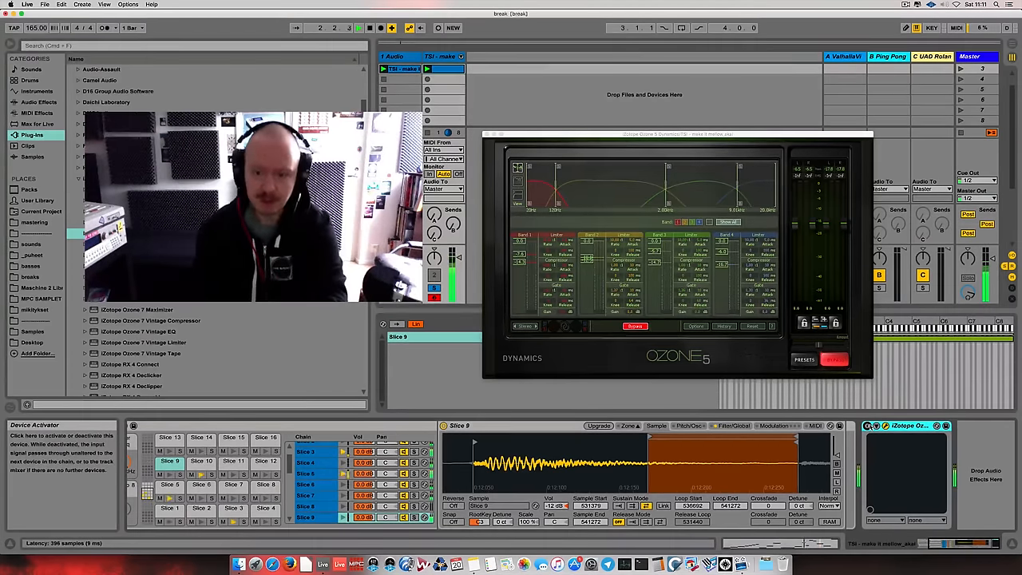
click(868, 426)
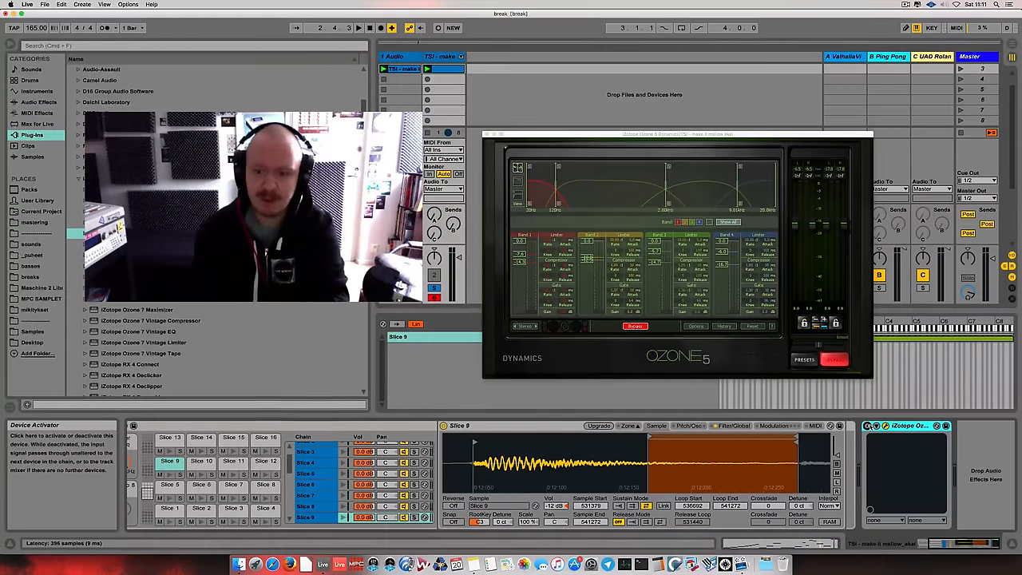
click(868, 427)
key(space)
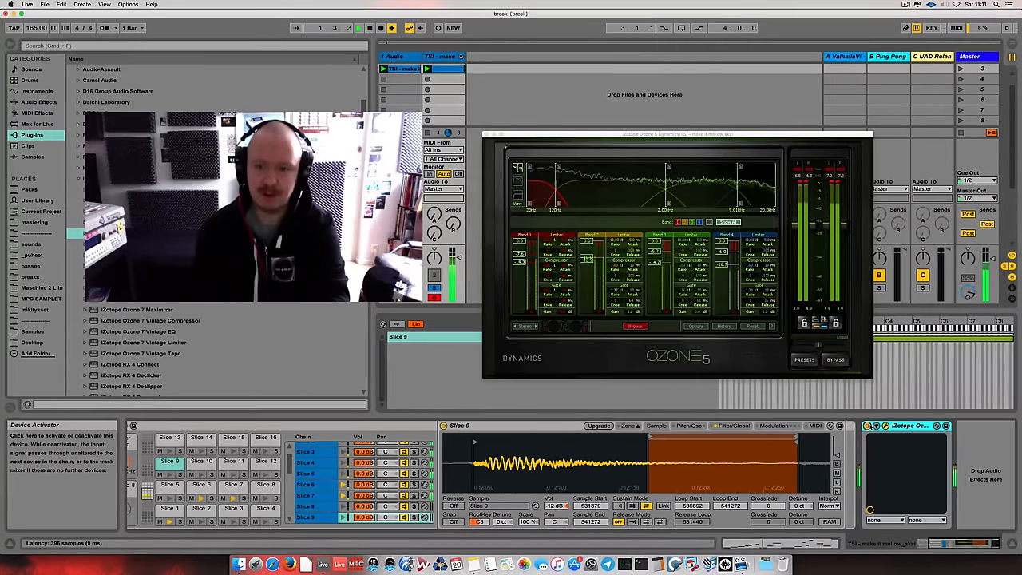
key(space)
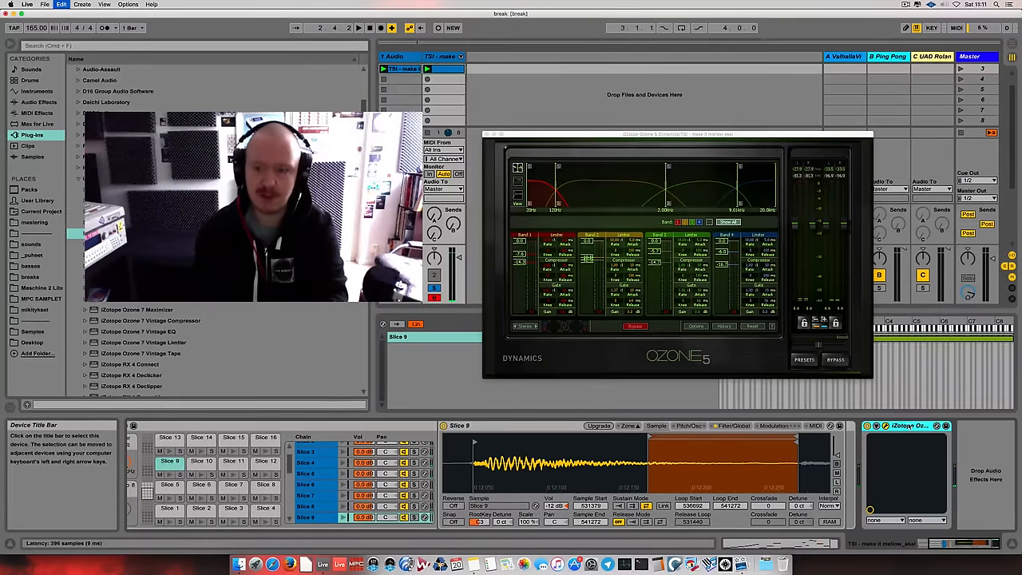
Duplicate the Ozone Dynamics device, play the break briefly and close the plugin window
key(ctrl+d)
key(space)
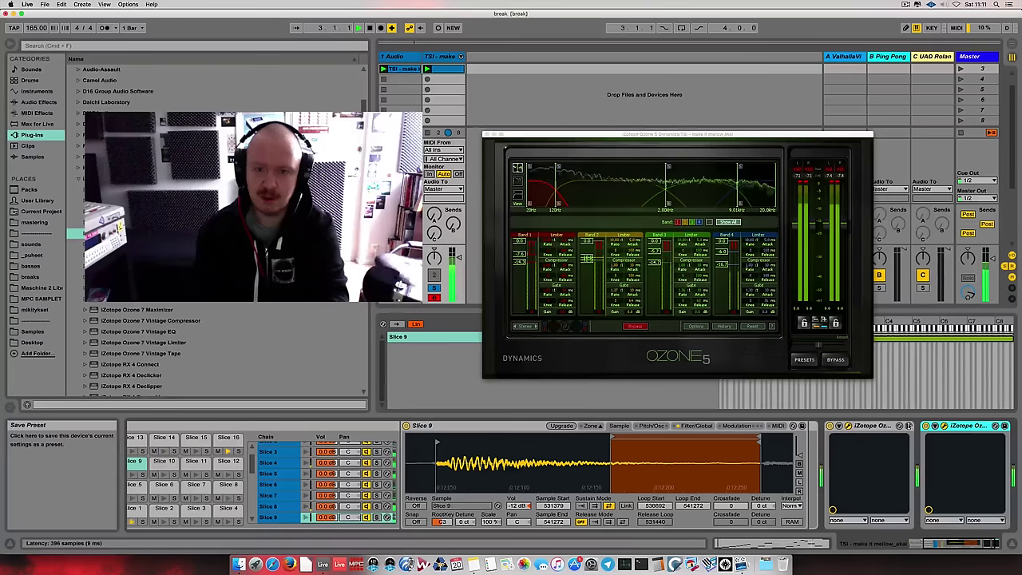
key(space)
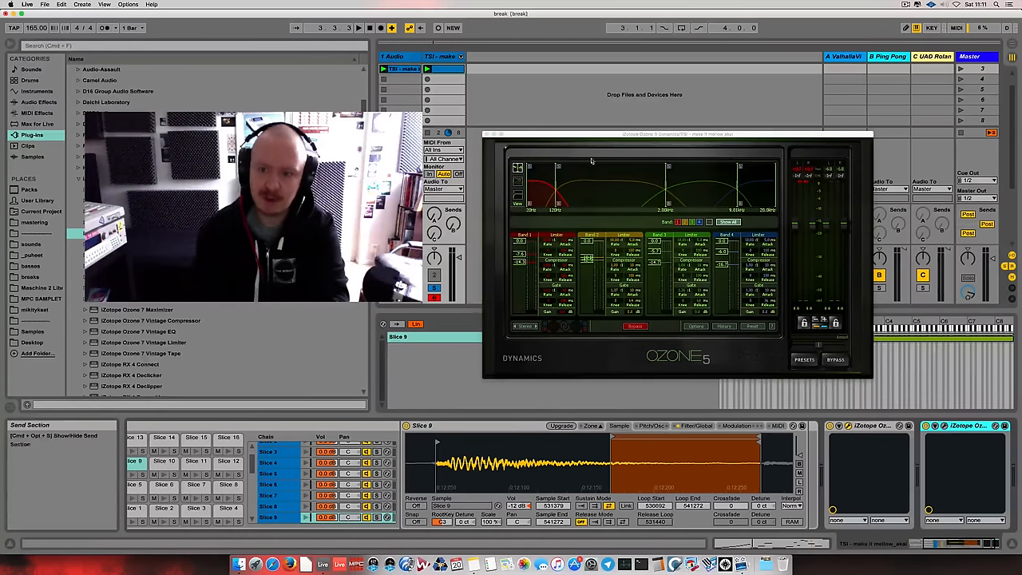
click(489, 136)
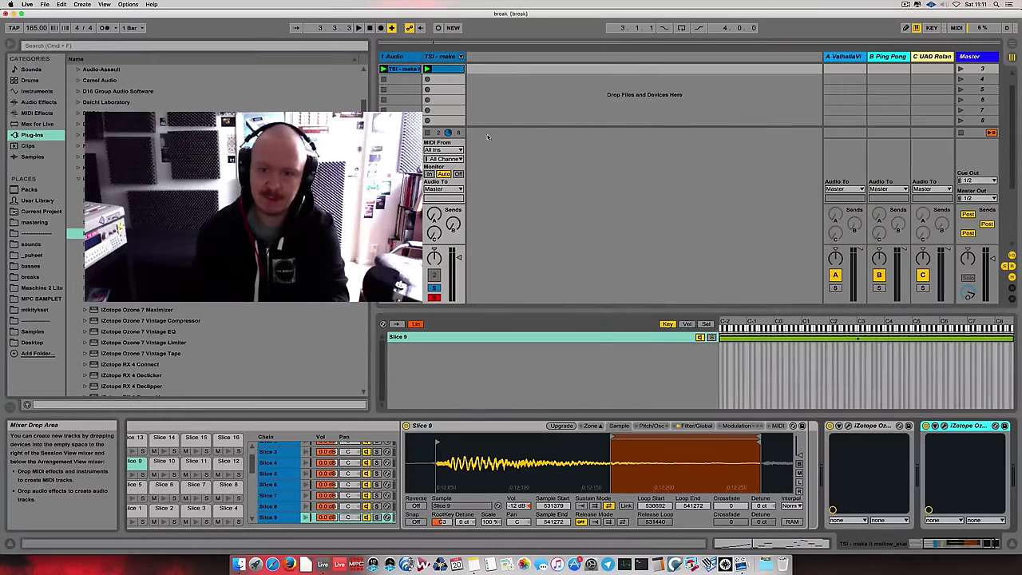
Reopen Ozone Dynamics, raise the track volume to 0 dB during playback, then close the window
click(848, 426)
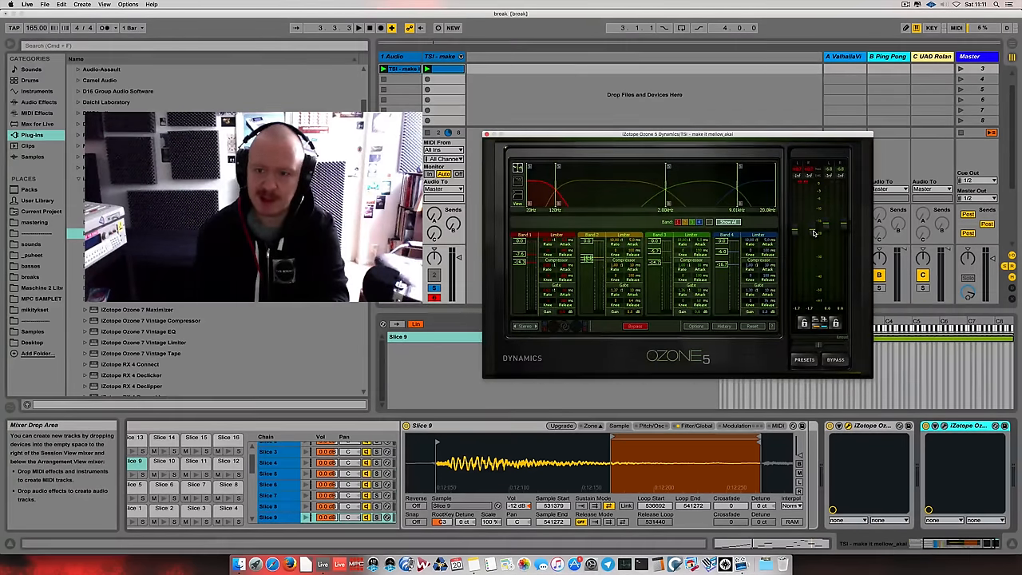
key(space)
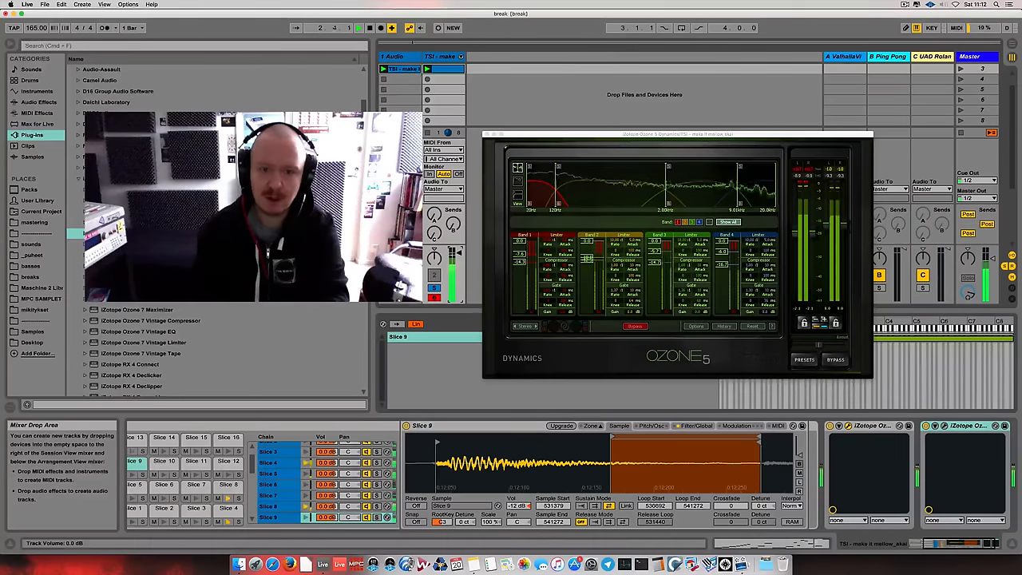
drag(459, 254, 466, 252)
key(space)
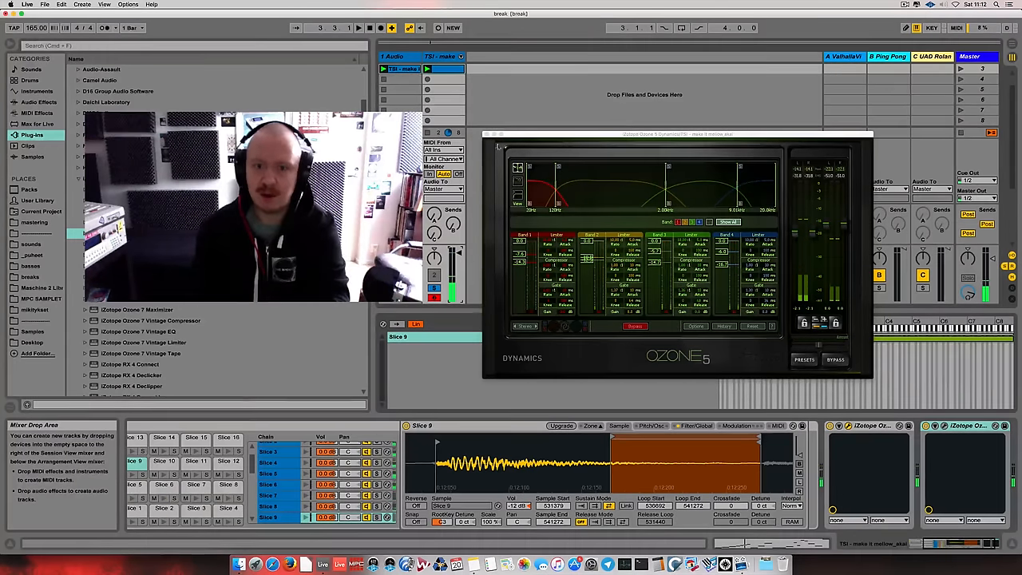
click(487, 134)
scroll(997, 465, right, 3)
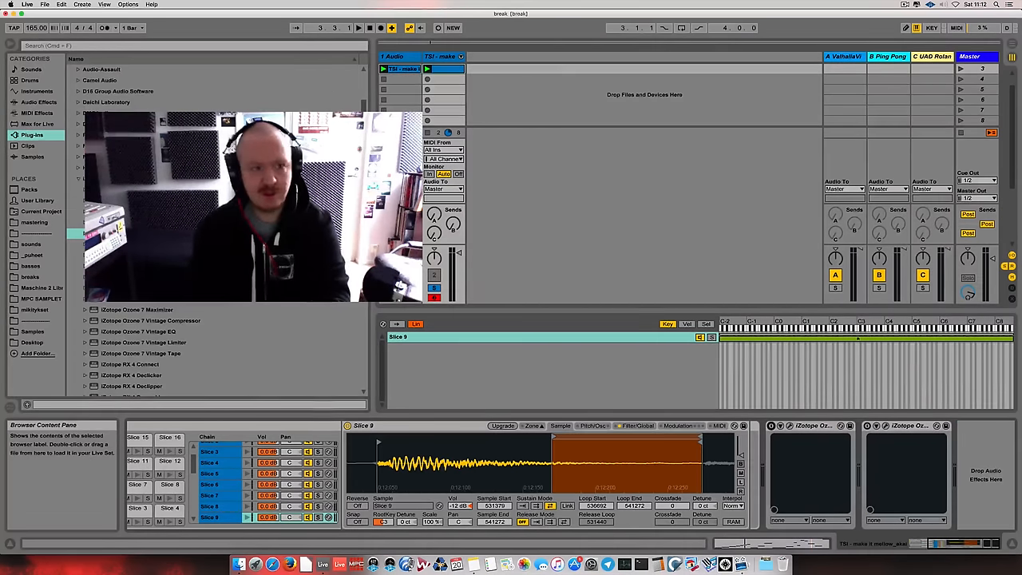
scroll(79, 223, up, 2)
Load iZotope Alloy 2 from the browser's iZotope folder onto the drum track
click(79, 223)
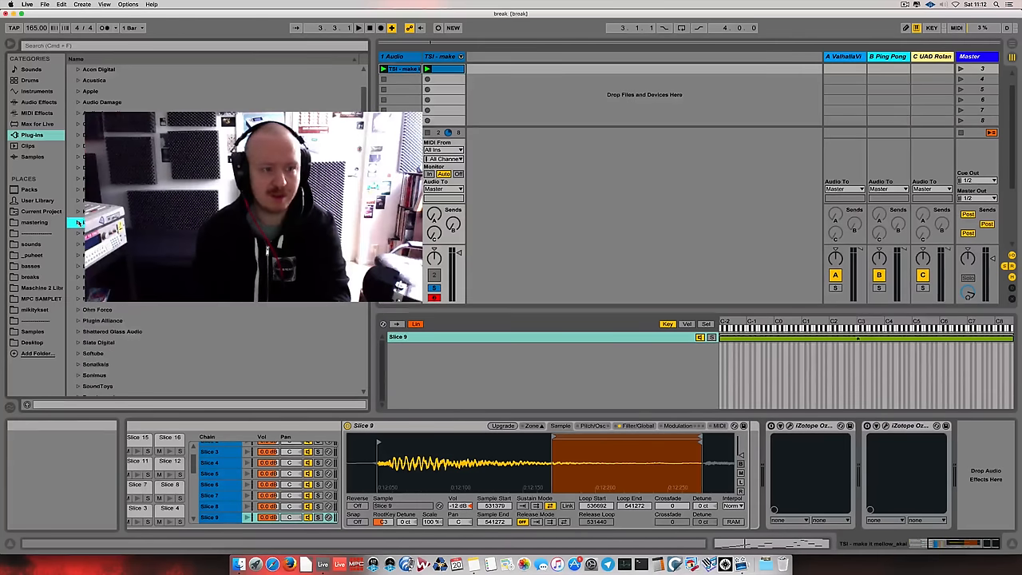
click(79, 223)
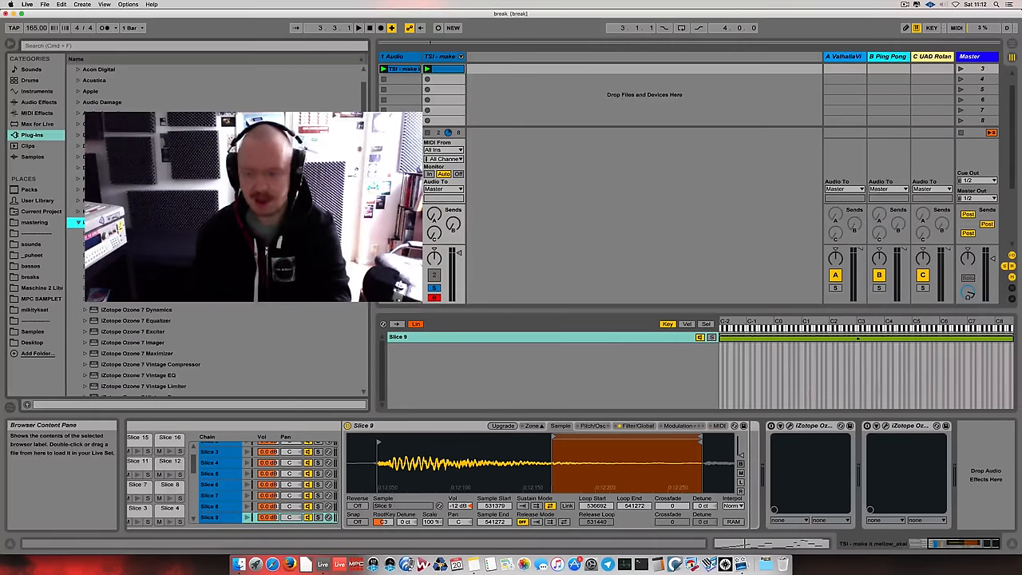
double_click(79, 234)
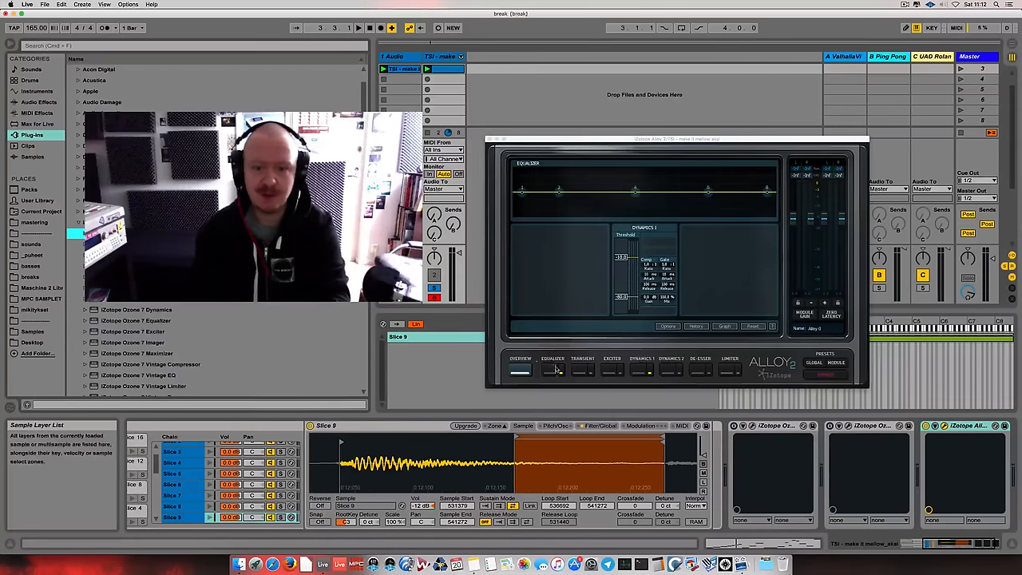
Switch Alloy 2 to its Transient module and split the shaper into three bands
click(556, 372)
click(642, 372)
click(584, 372)
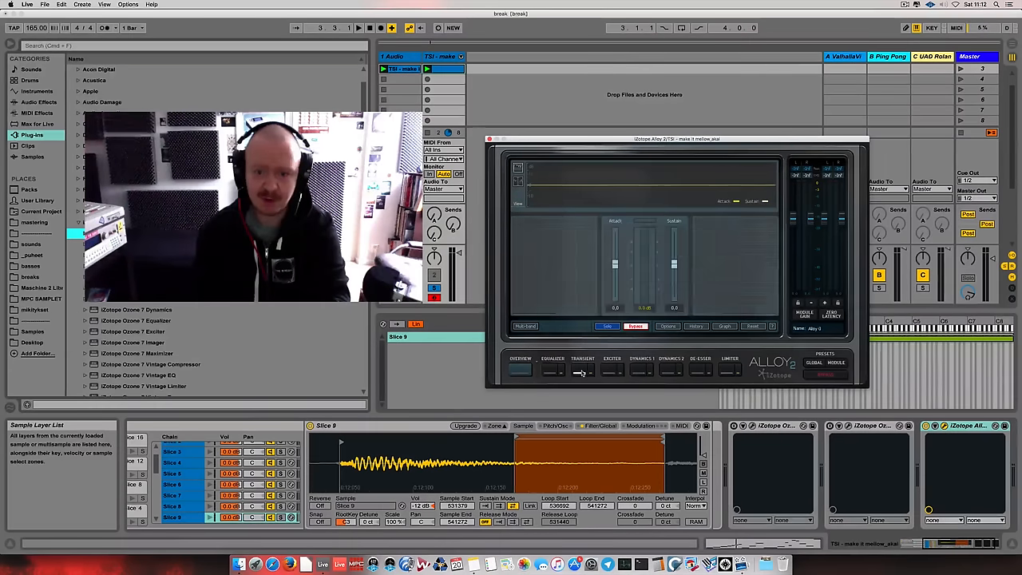
click(525, 325)
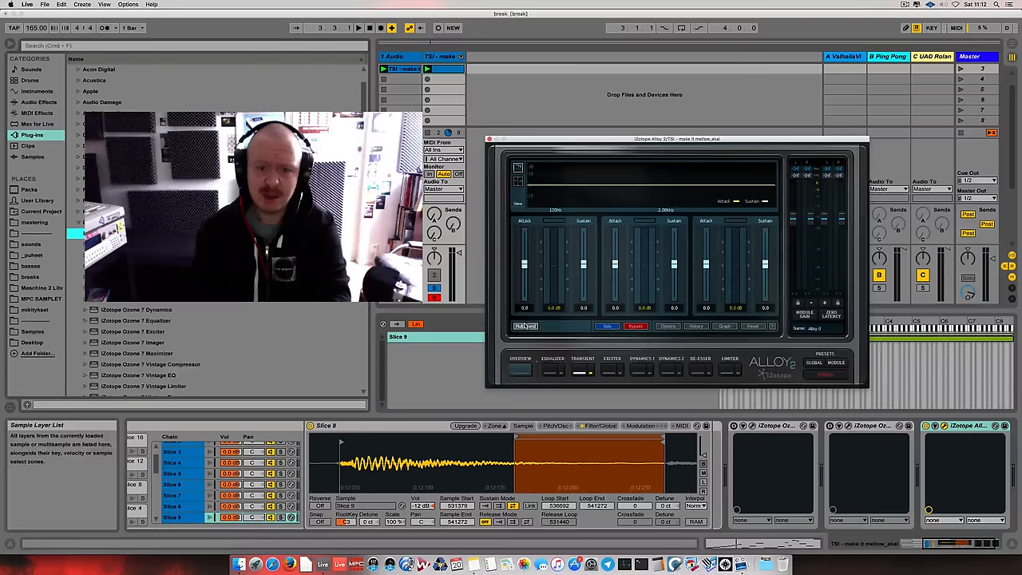
While playing, boost Band 3 attack, ease Band 2 attack and cut Band 2 sustain
drag(595, 139, 446, 152)
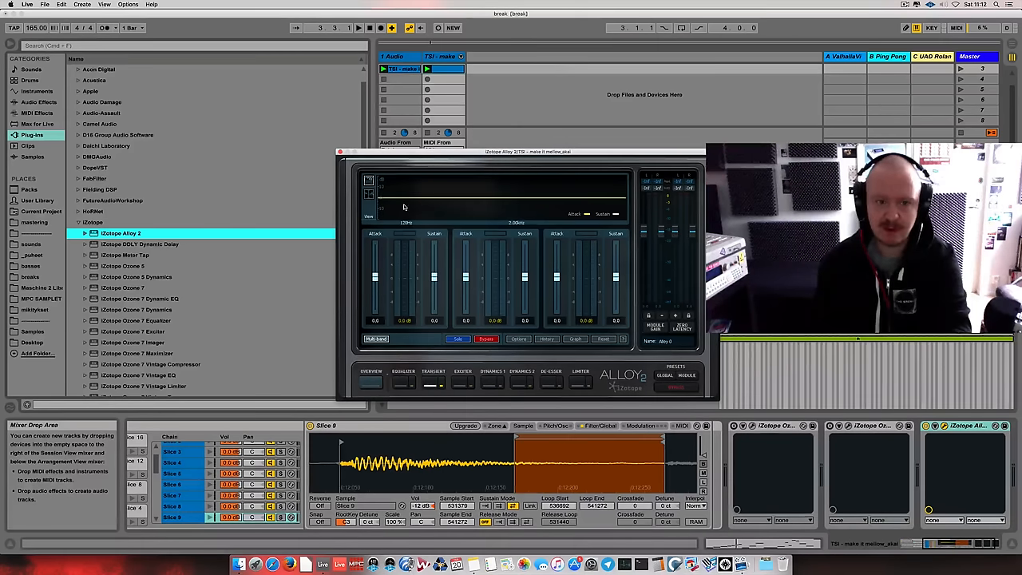
key(space)
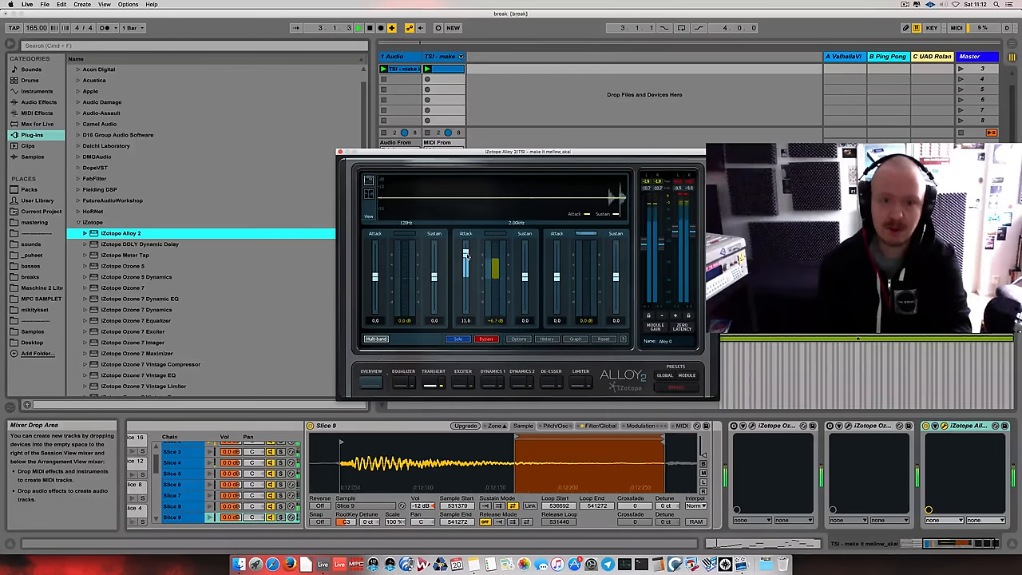
drag(466, 256, 467, 268)
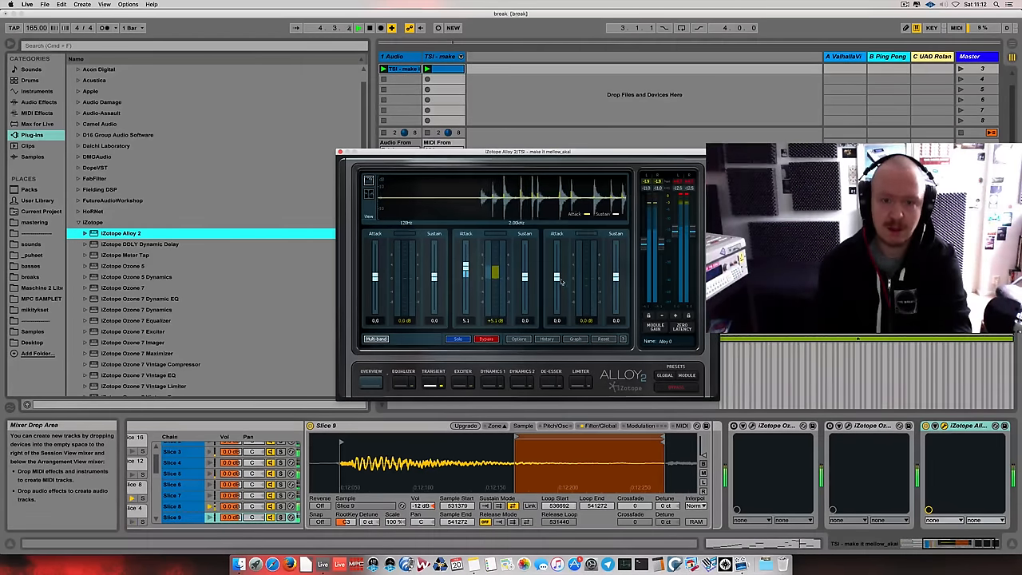
mouse_move(557, 277)
mouse_down()
mouse_move(556, 264)
mouse_move(535, 320)
mouse_move(524, 284)
mouse_up()
mouse_move(524, 283)
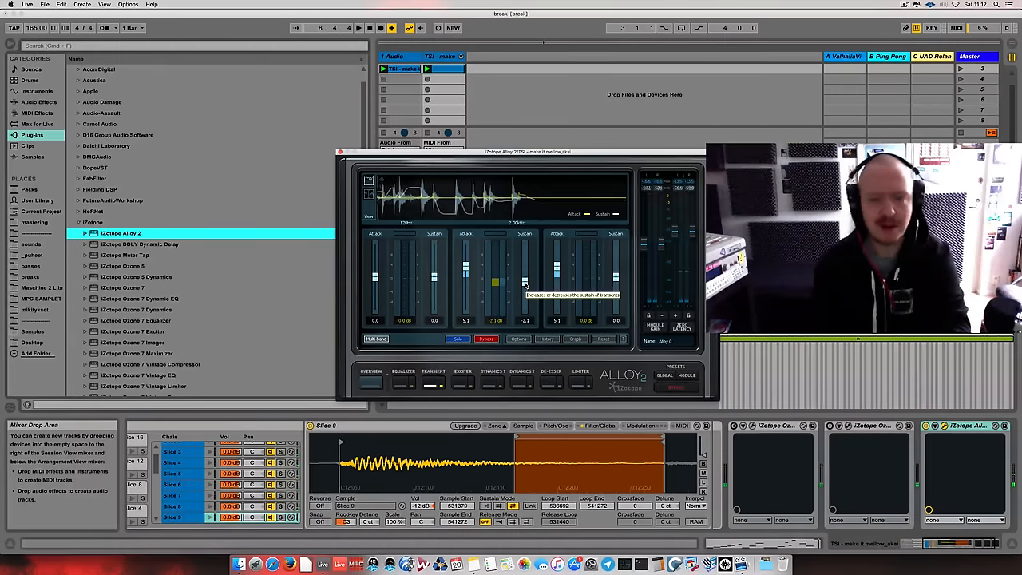
drag(525, 283, 525, 294)
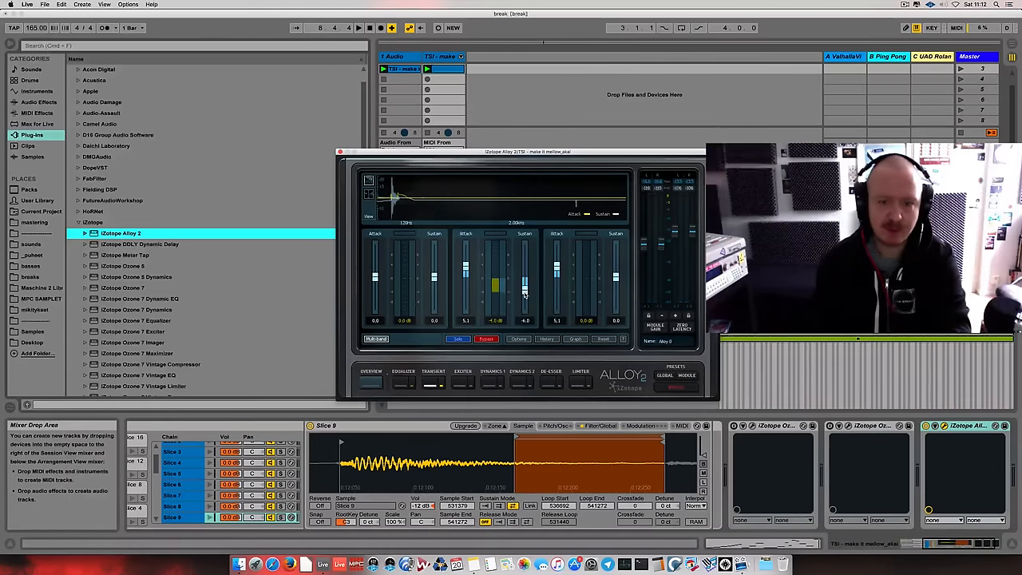
Refine the Band 2 sustain cut and boost the Band 1 attack during playback
key(space)
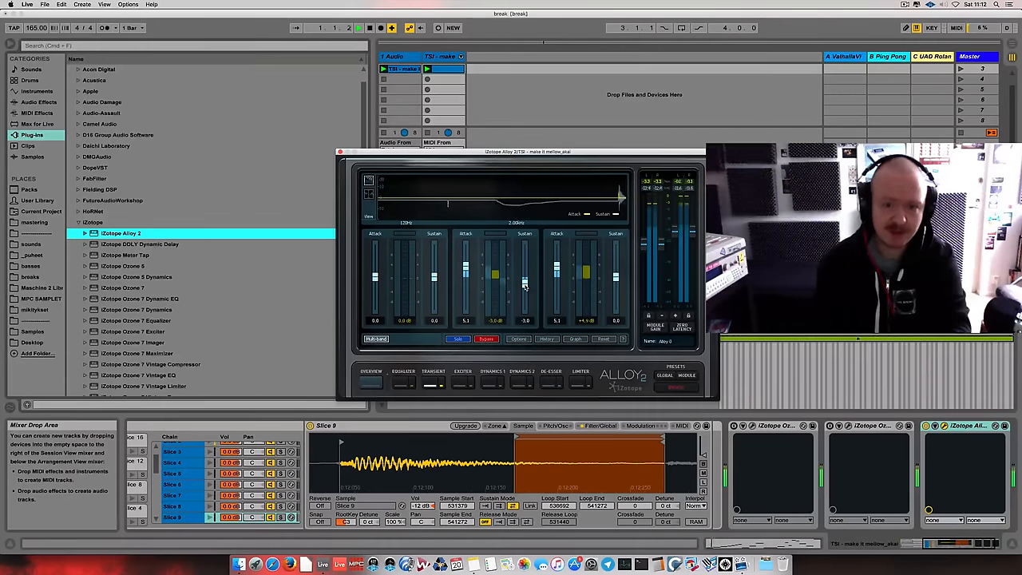
drag(524, 269, 525, 276)
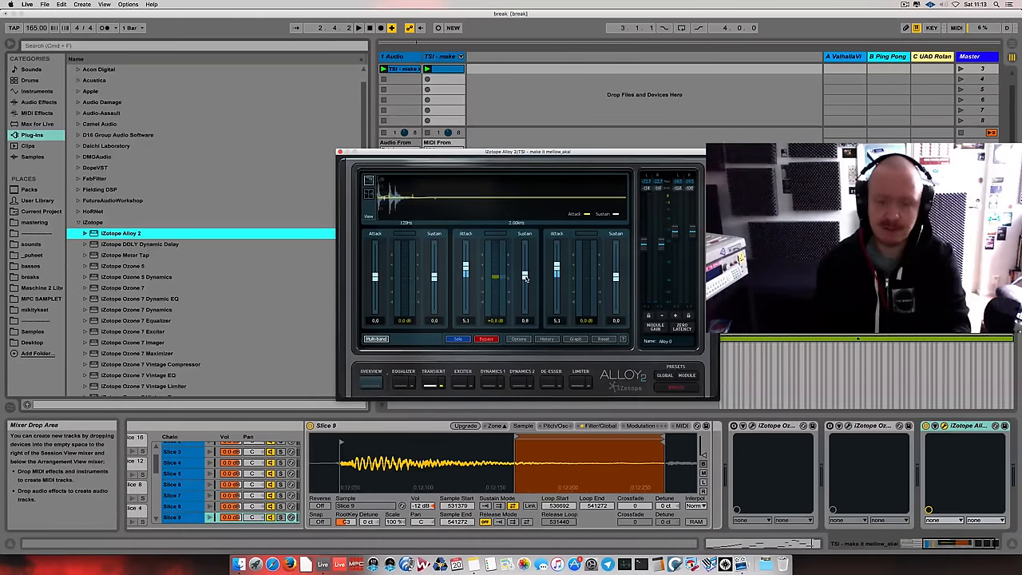
key(space)
mouse_move(525, 278)
mouse_down()
mouse_move(527, 248)
mouse_move(525, 278)
mouse_up()
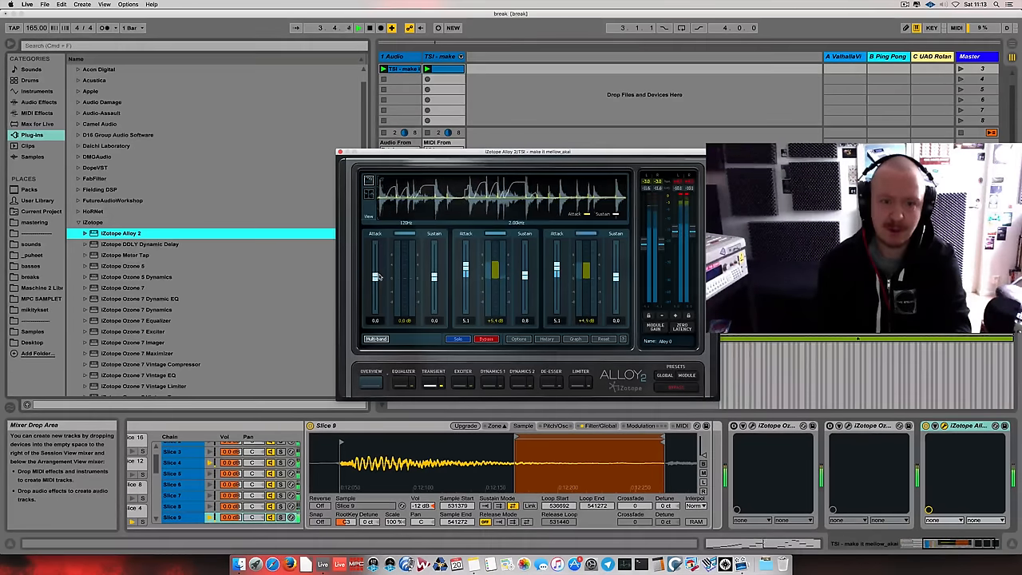
drag(374, 277, 374, 257)
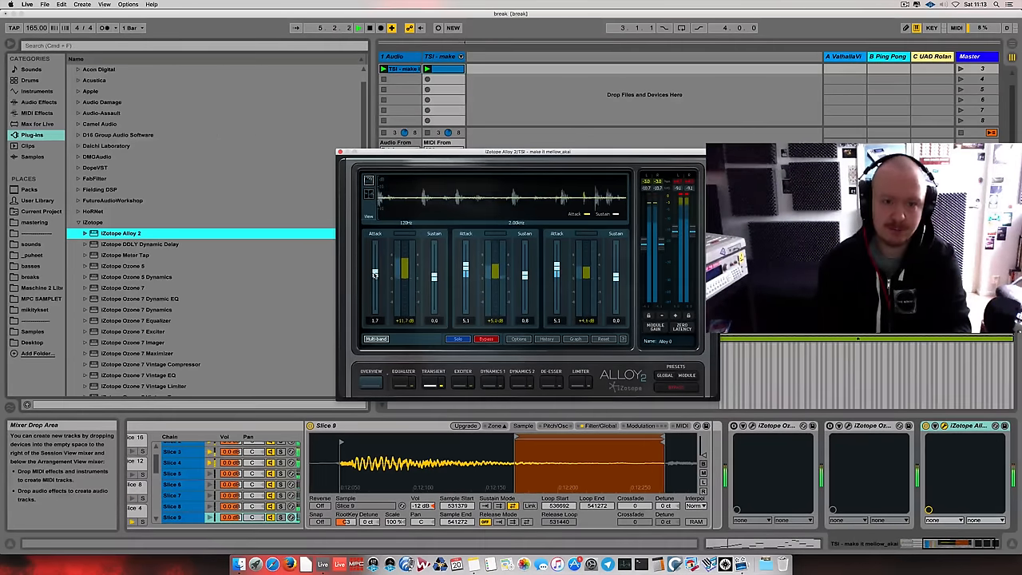
Set Band 1 sustain to -3.4 and attack to 2.7, then start playback
drag(434, 277, 434, 307)
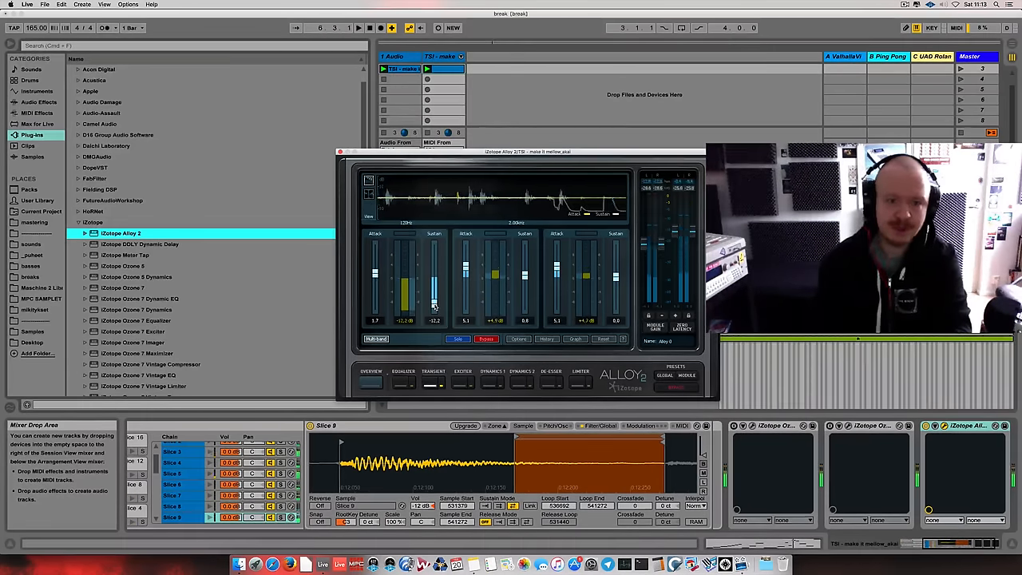
drag(436, 306, 435, 281)
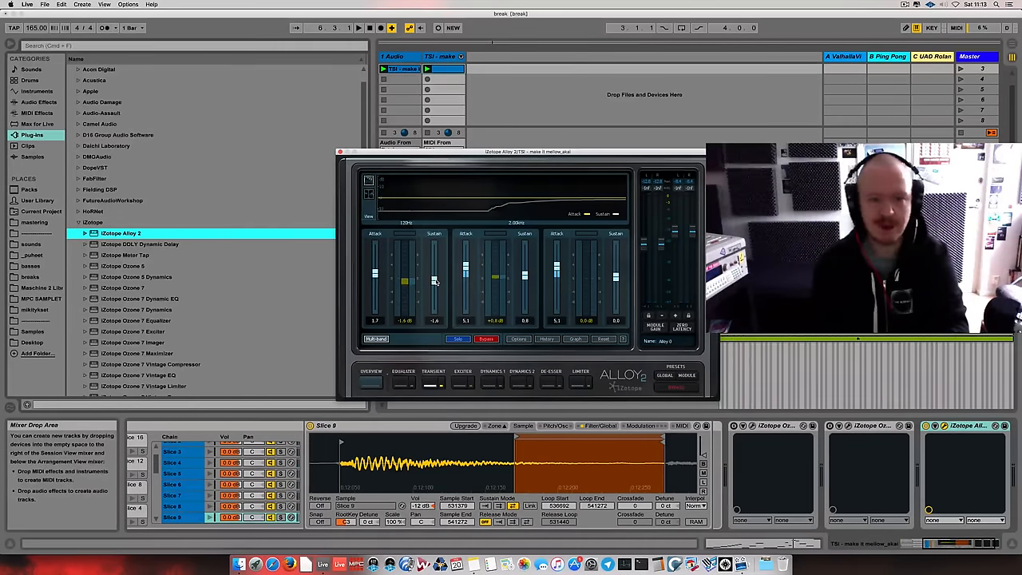
drag(376, 274, 375, 273)
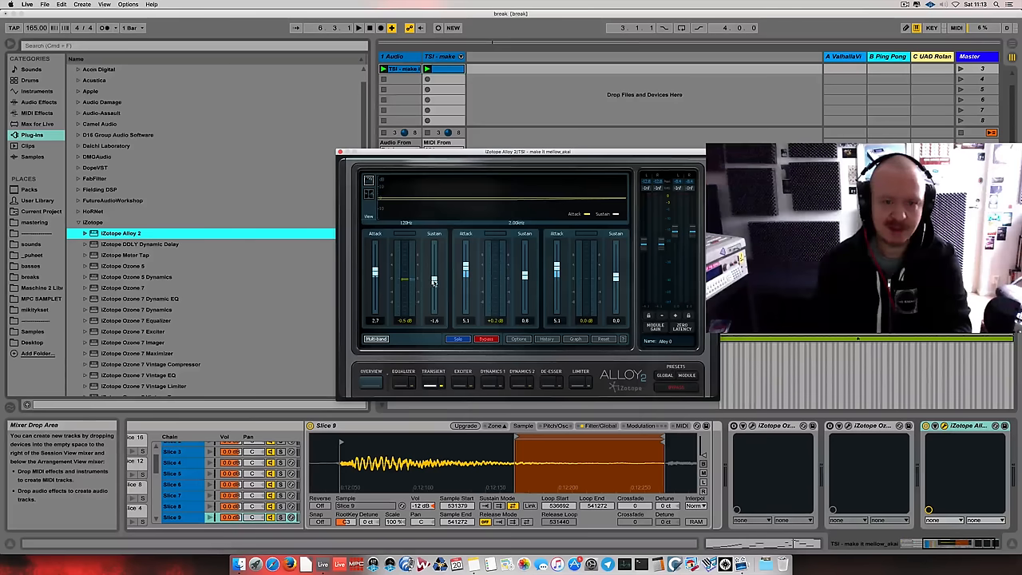
mouse_move(434, 284)
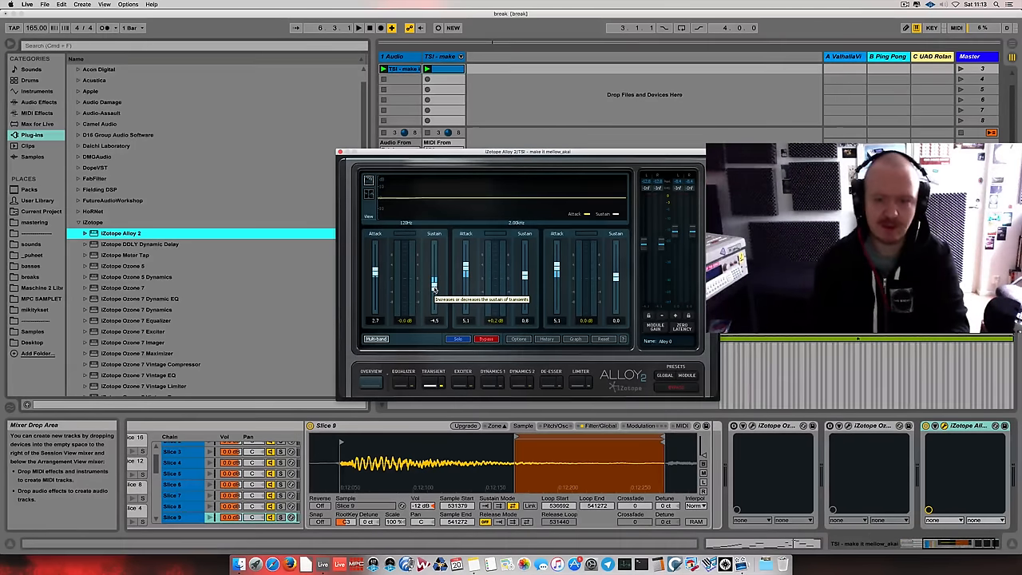
key(space)
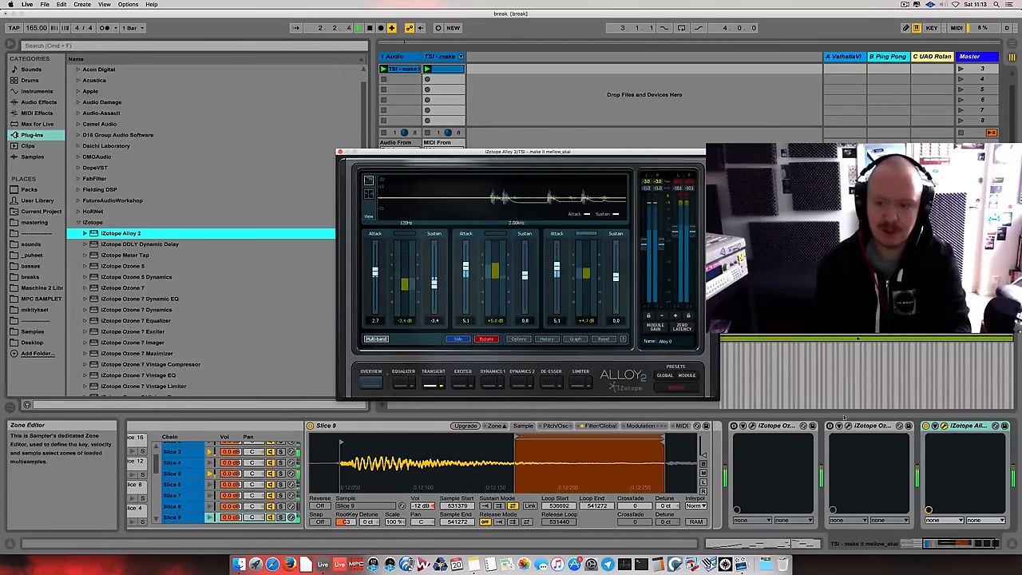
Compare Alloy 2's transient shaping against bypass while toggling playback and its window
click(829, 426)
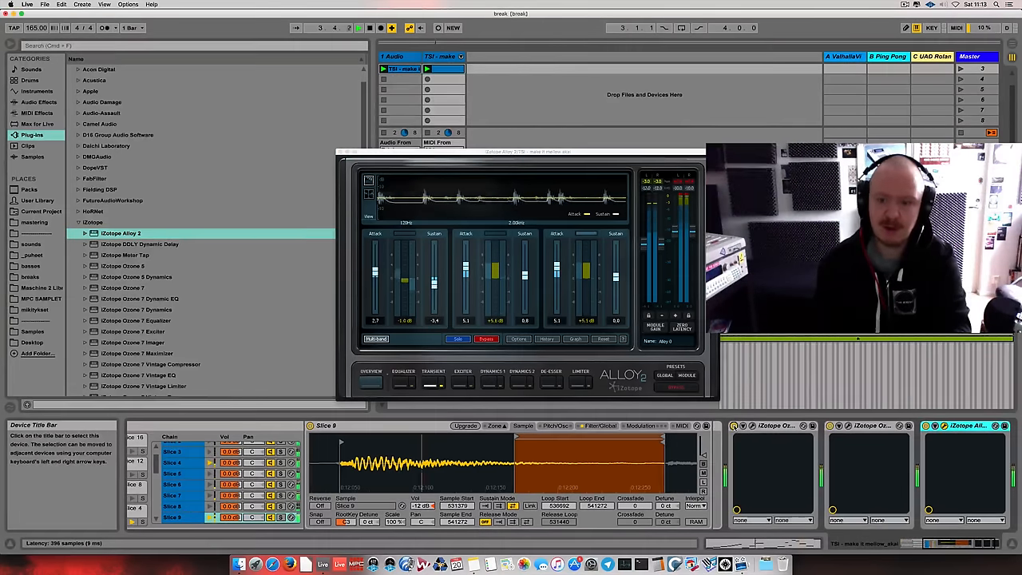
key(space)
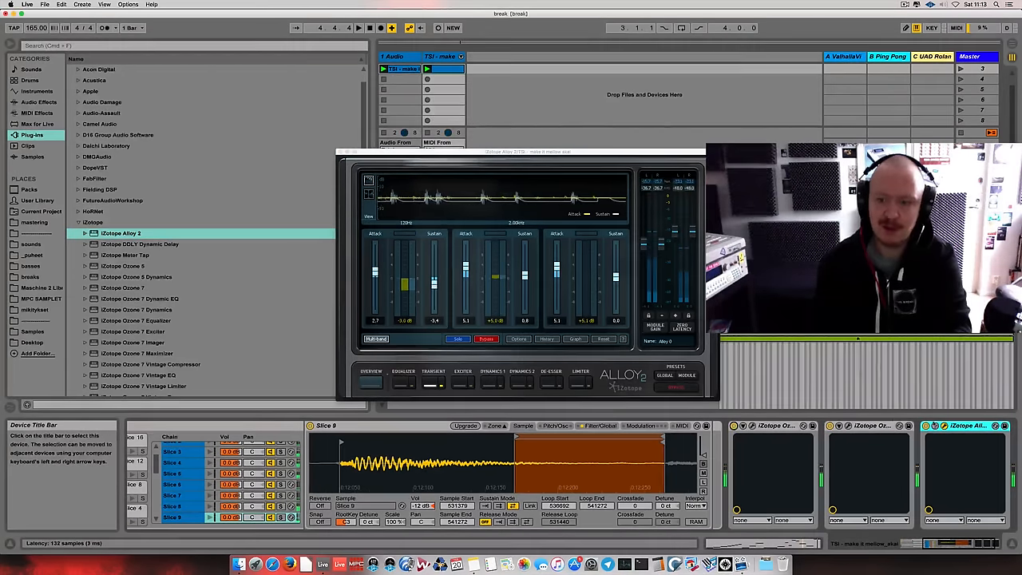
click(945, 427)
click(945, 427)
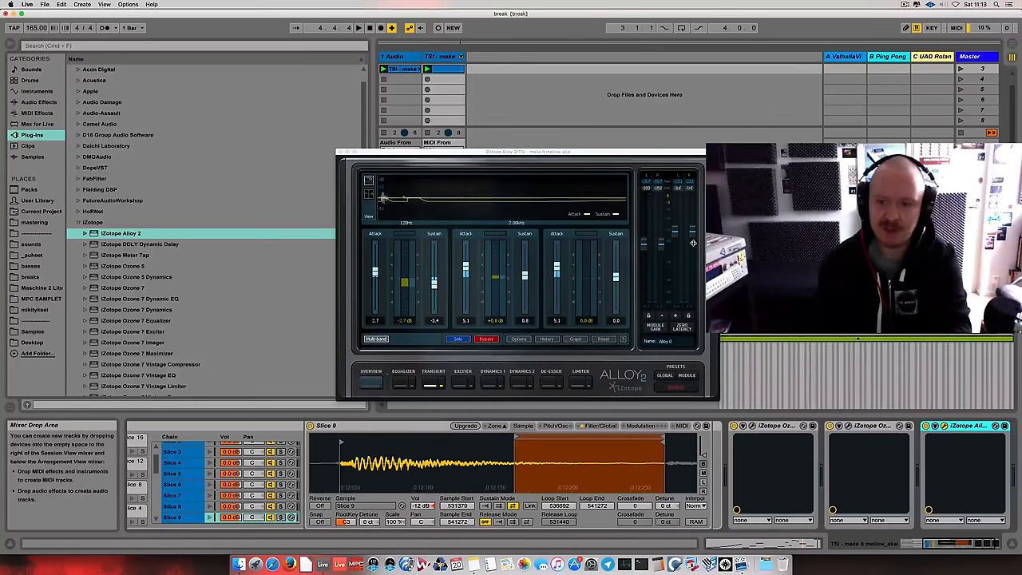
key(space)
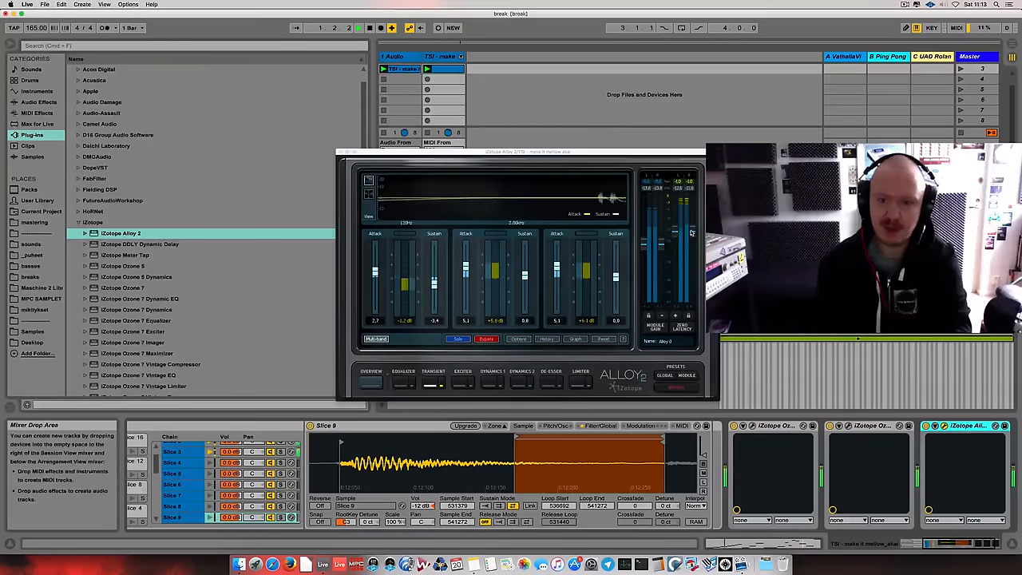
click(691, 234)
key(space)
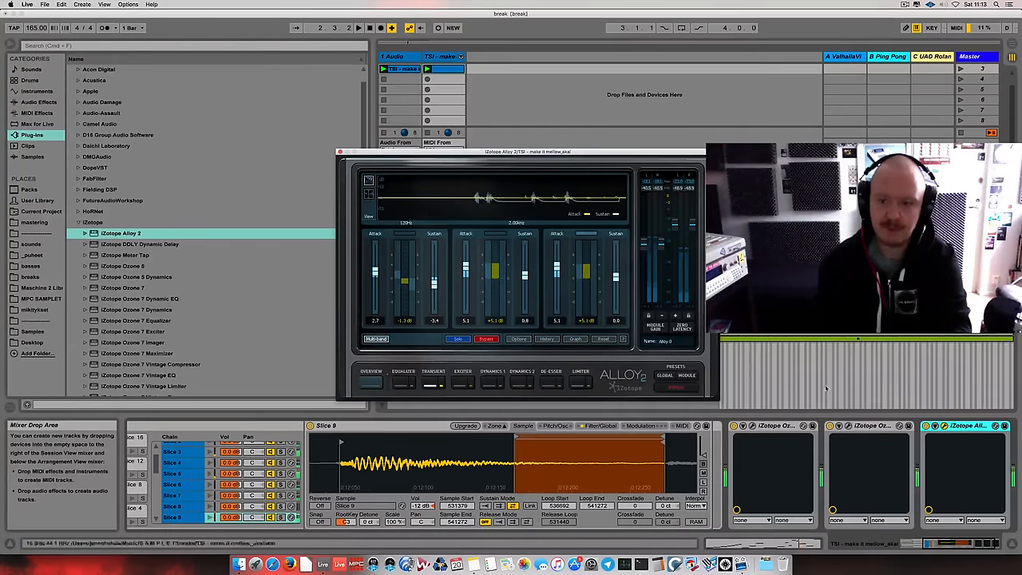
click(830, 425)
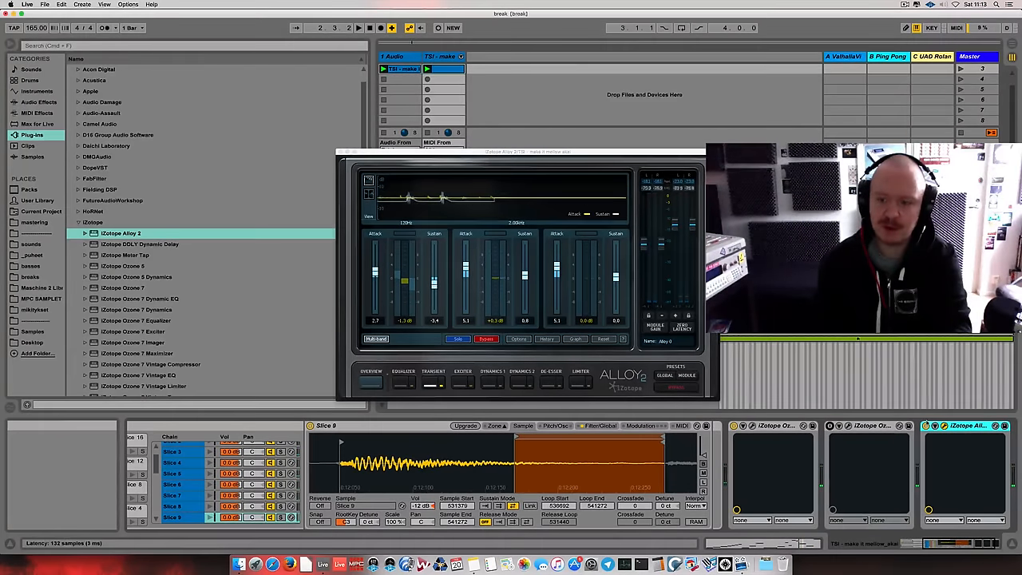
click(925, 426)
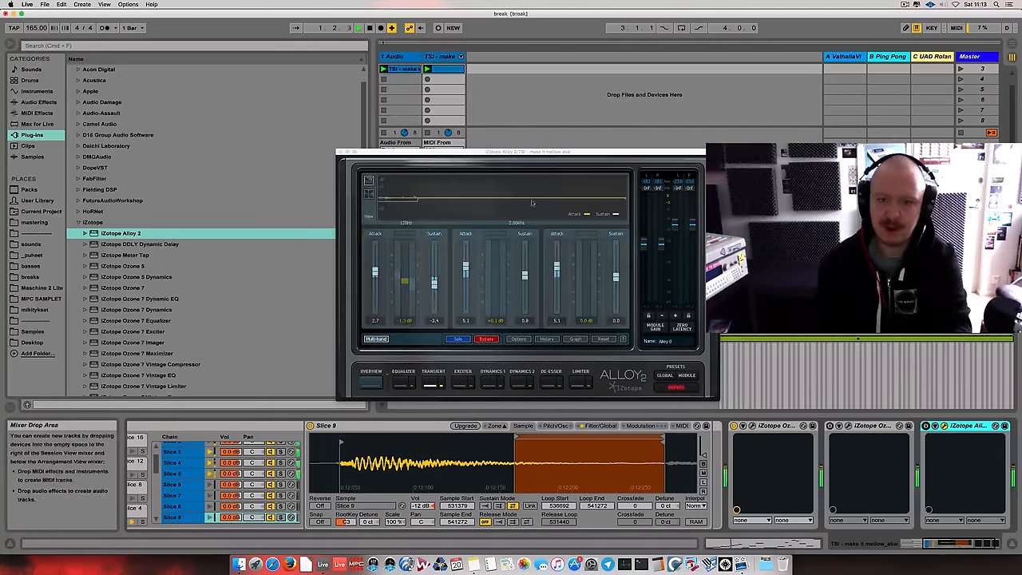
Close Alloy, add a Gate from Audio Effects to the end of the chain and play the break
click(341, 152)
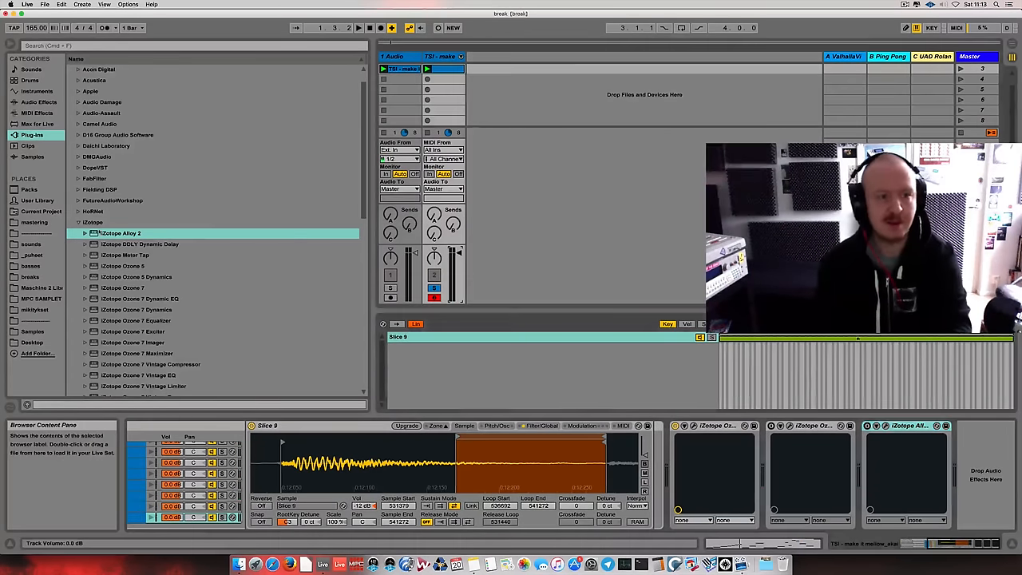
key(Up)
key(Up)
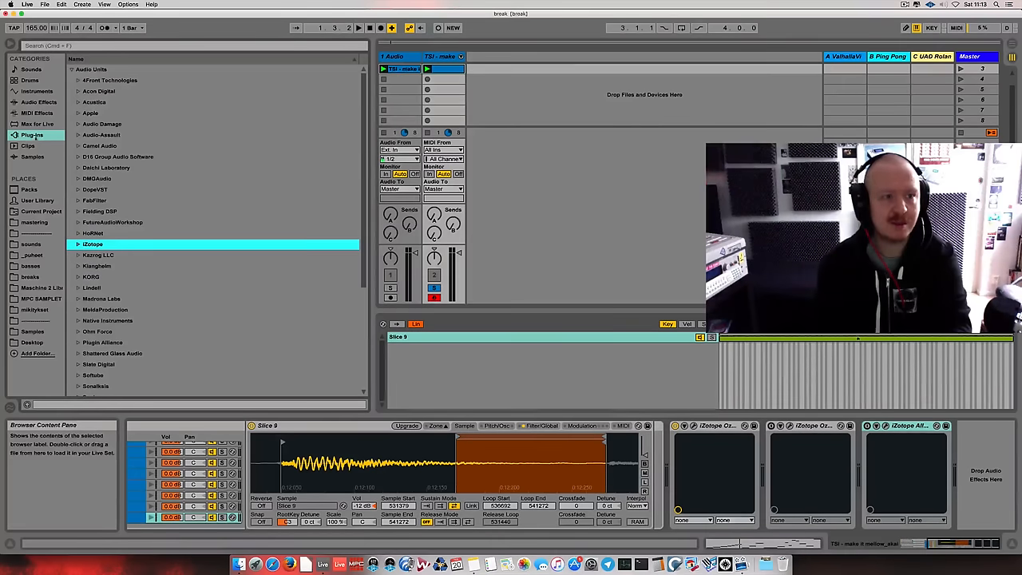
key(Up)
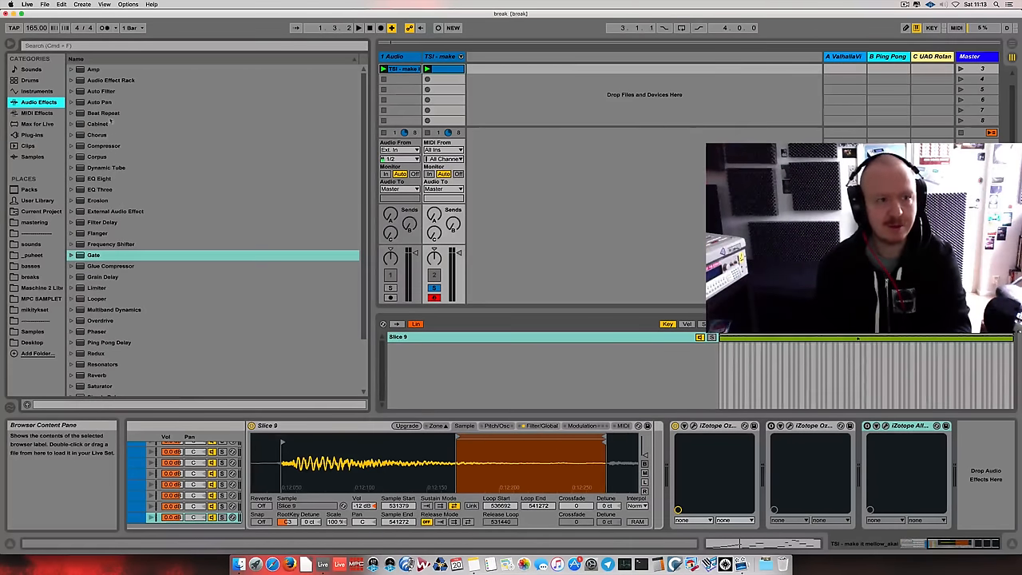
double_click(95, 256)
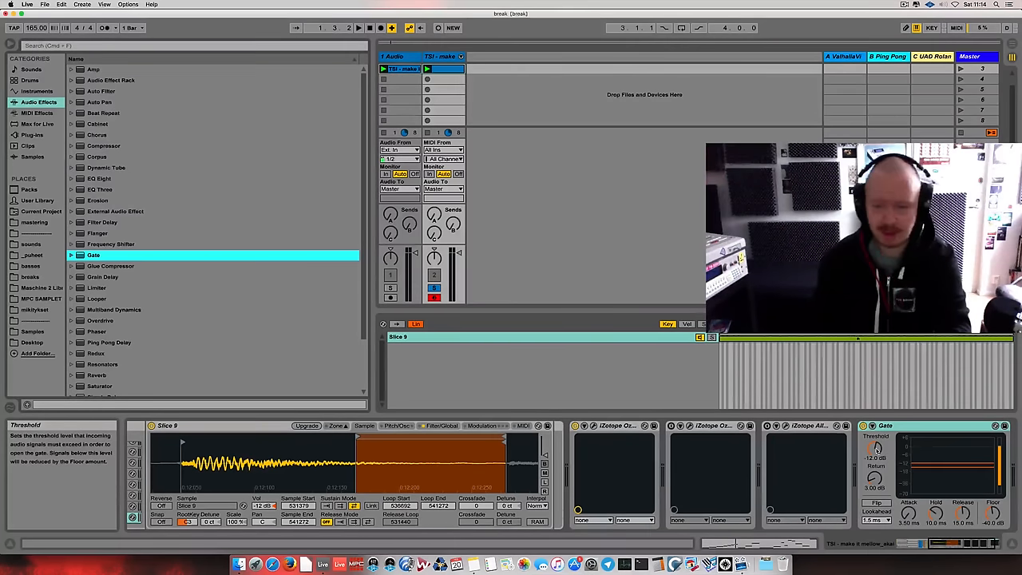
key(space)
click(878, 427)
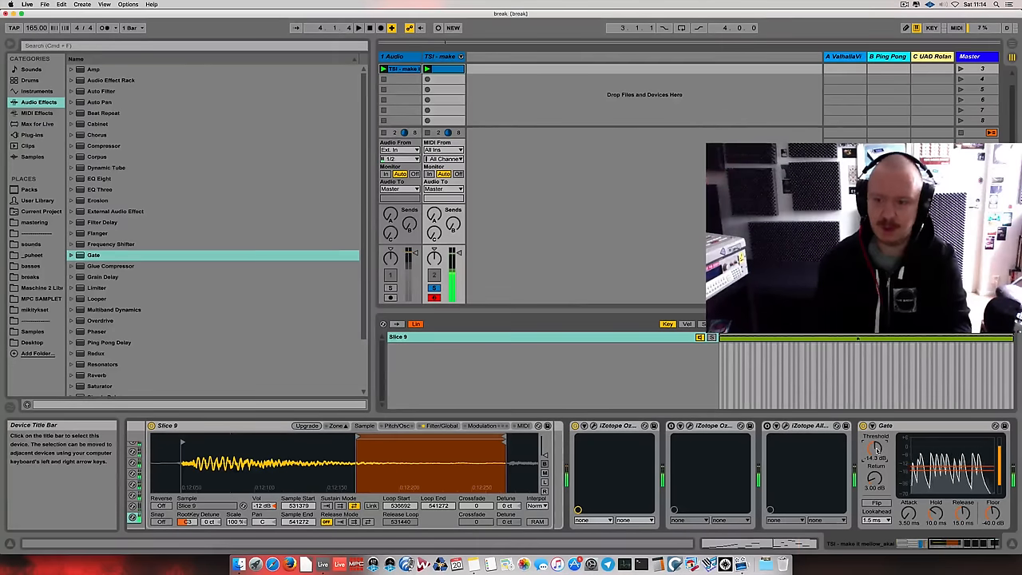
Group the Gate into an Audio Effect Rack and duplicate its chain into a second parallel chain
drag(907, 468, 906, 433)
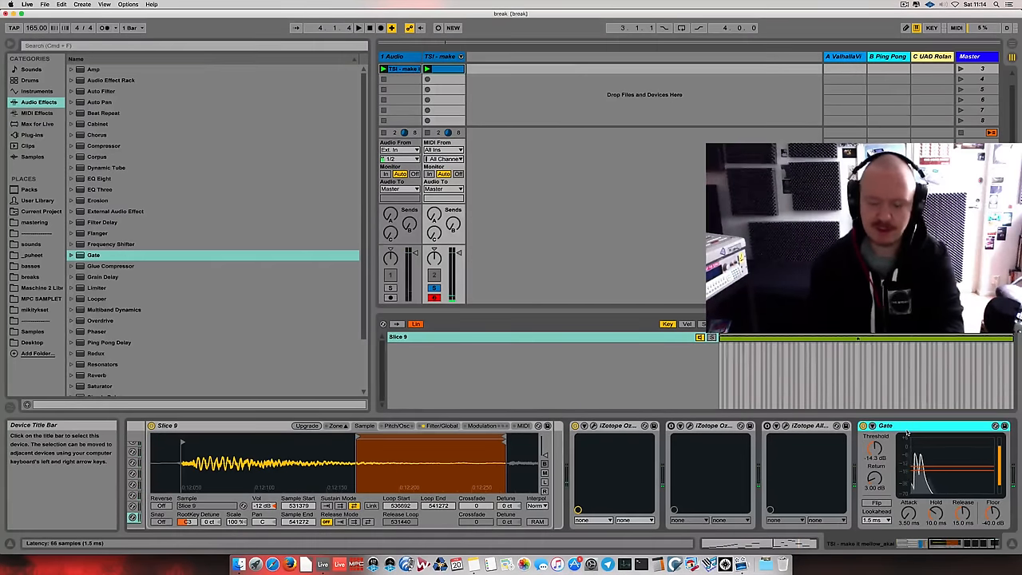
key(super+g)
key(super+z)
key(super+g)
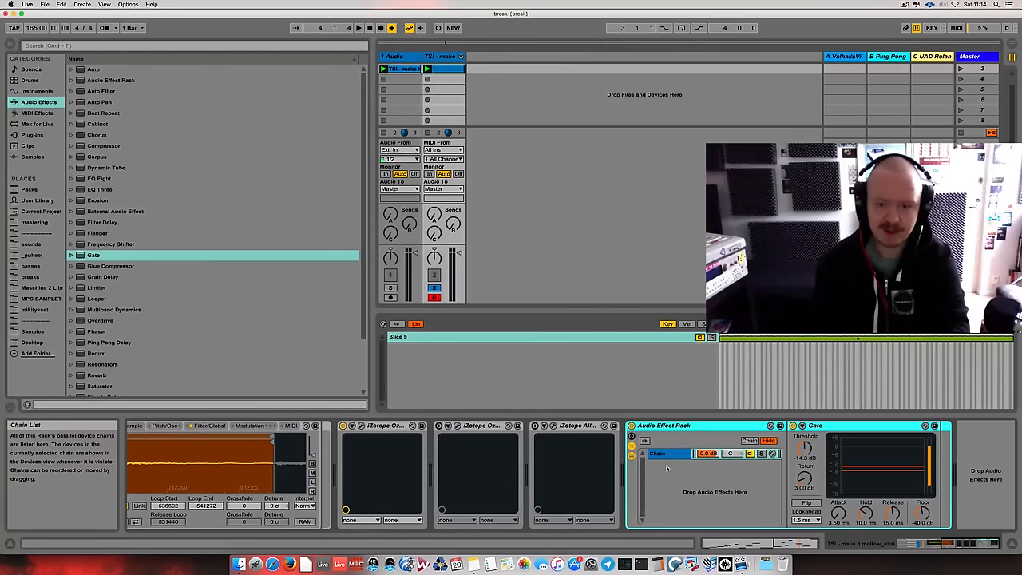
key(super+d)
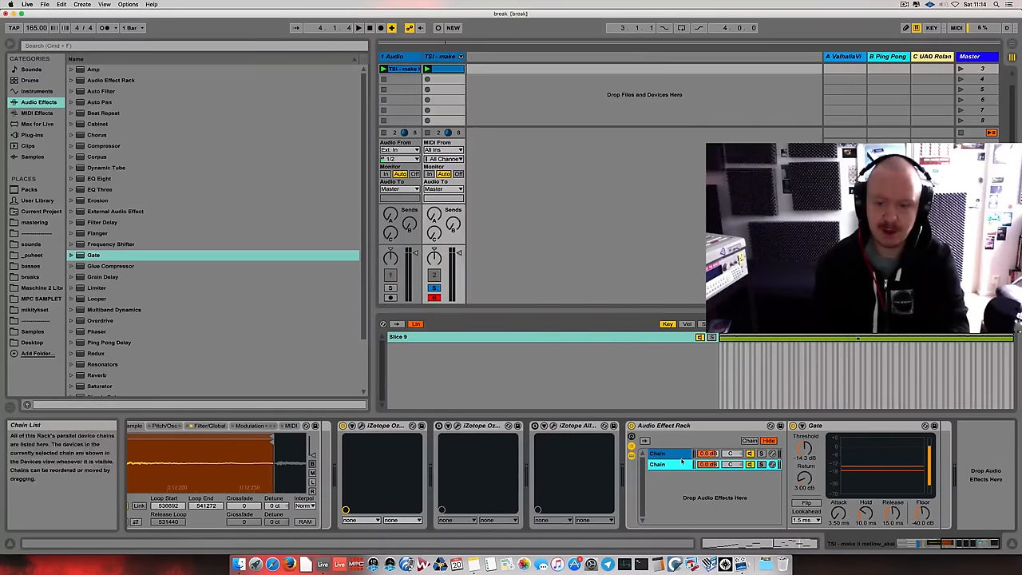
click(676, 458)
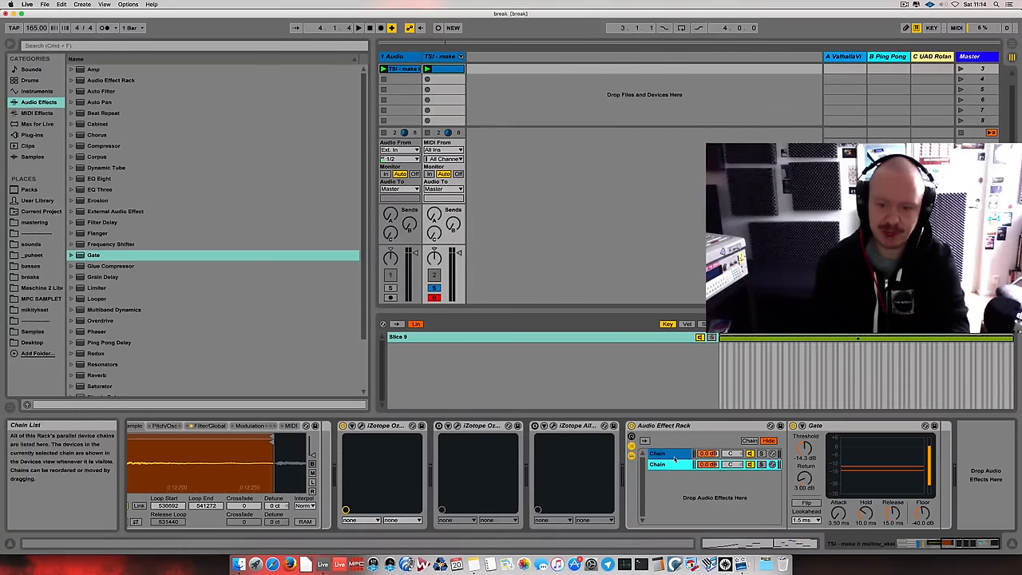
Delete the Gate from the first chain, discard an extra duplicate chain, and begin renaming the top chain
click(836, 428)
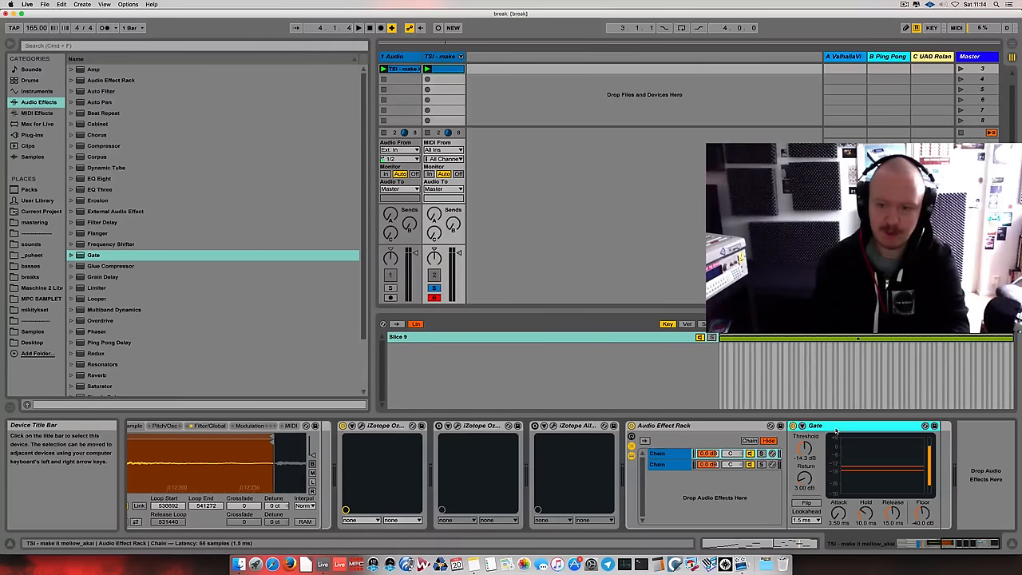
key(Delete)
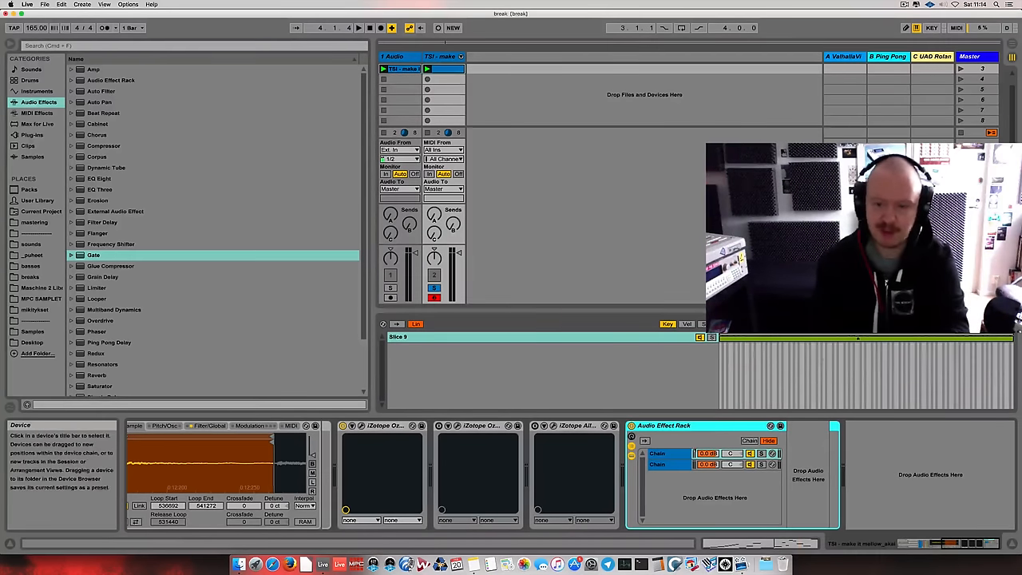
click(671, 454)
key(ctrl+d)
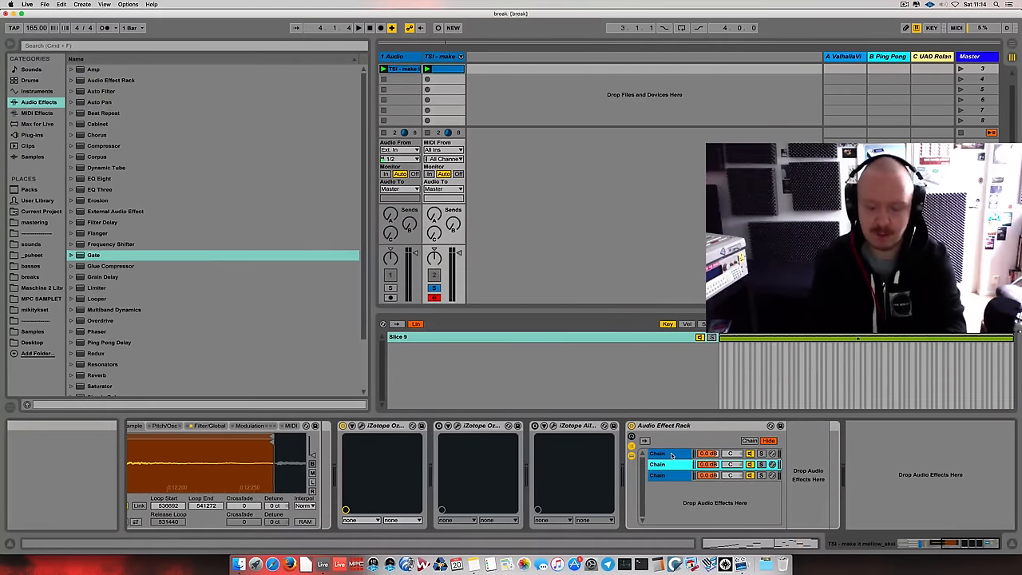
key(Delete)
click(672, 454)
key(ctrl+r)
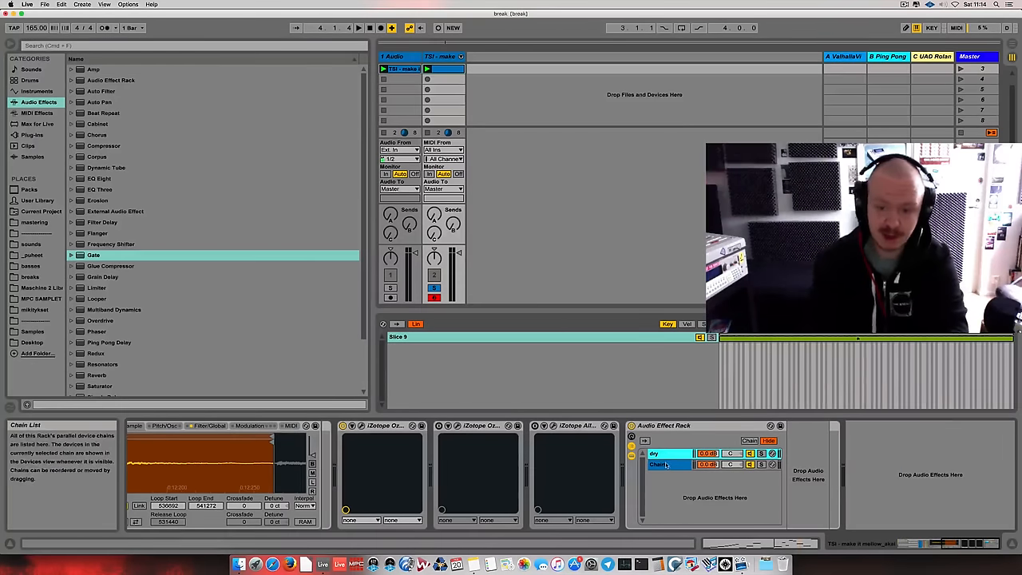
Name the chains 'dry' and 'gated', then audition each by toggling the chain activators during playback
click(666, 466)
text(gated)
key(Return)
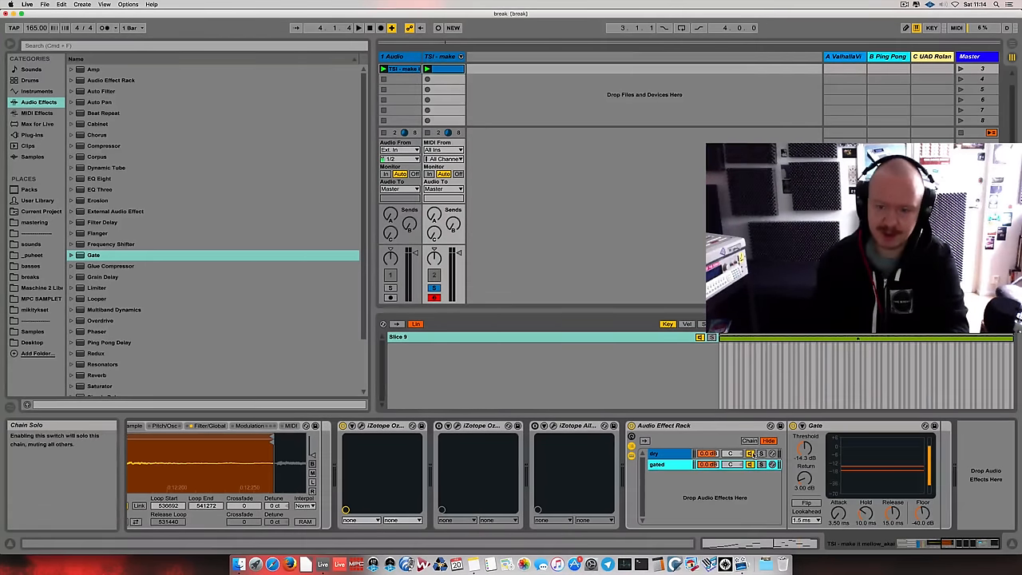
key(super+a)
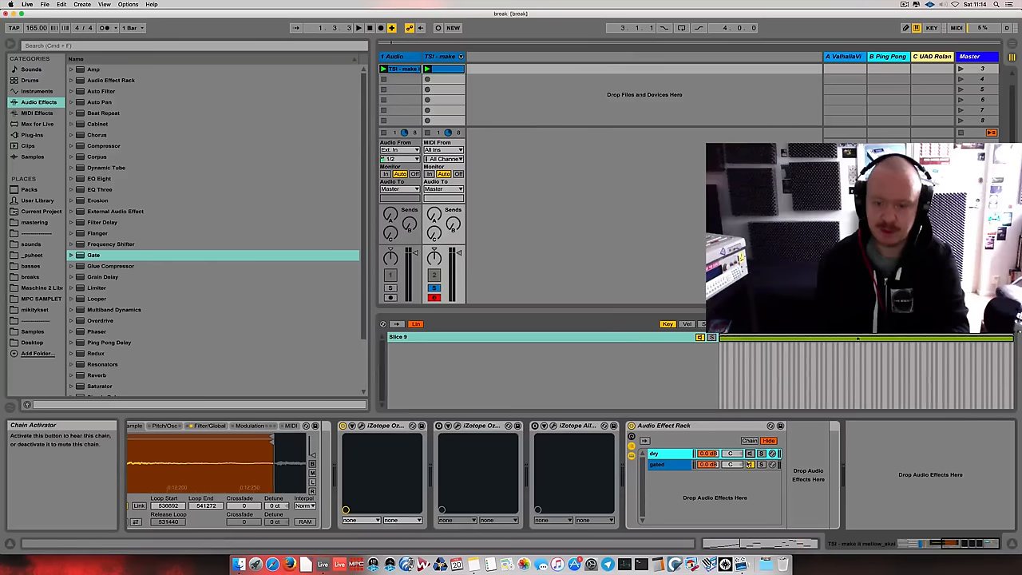
key(space)
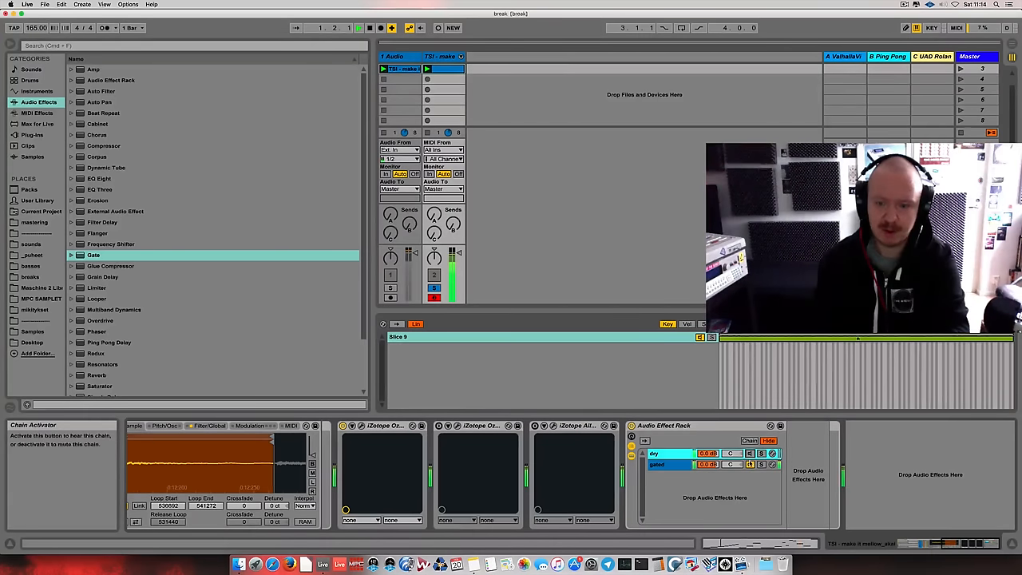
click(750, 464)
click(750, 453)
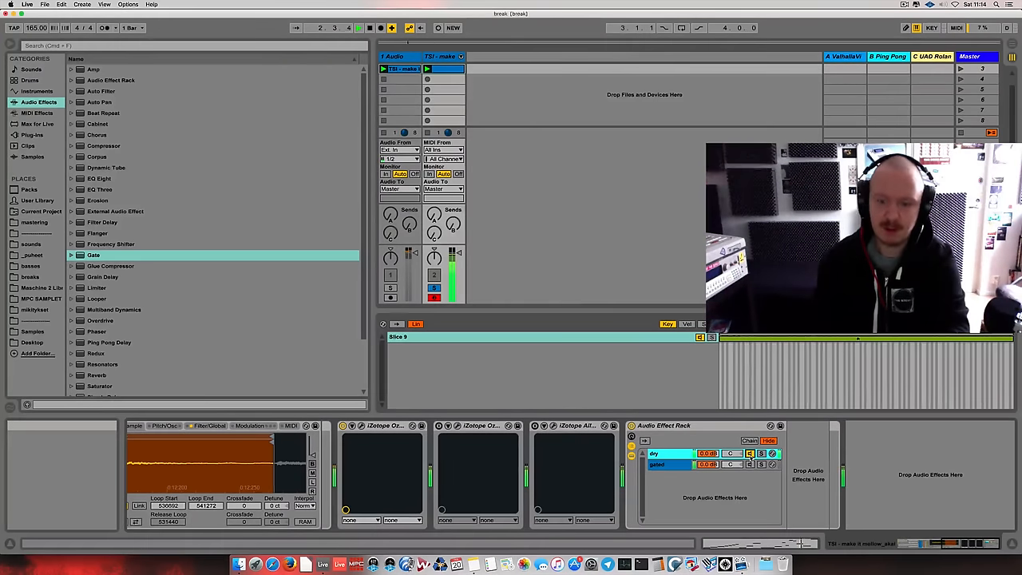
key(space)
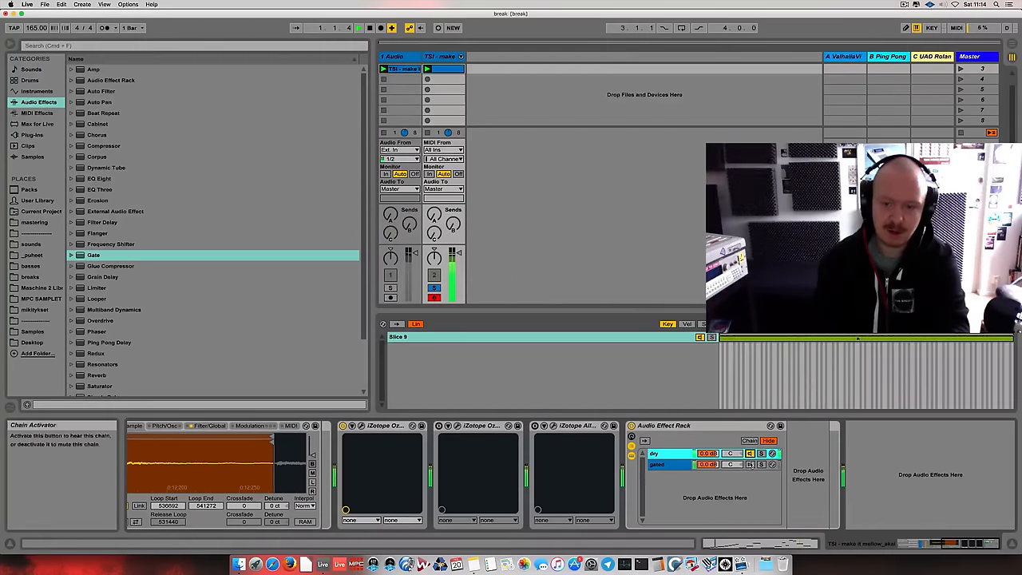
click(750, 464)
key(space)
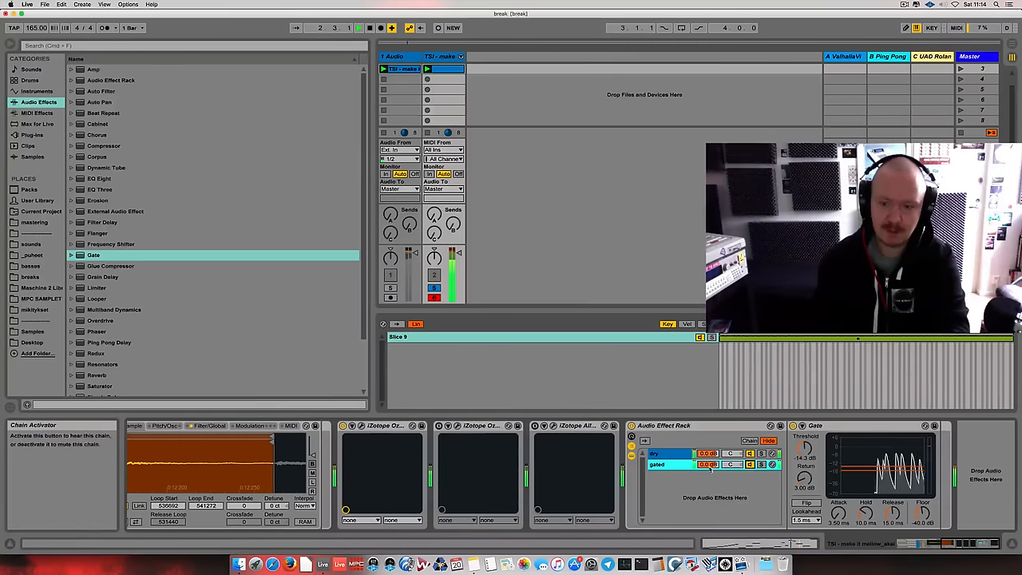
Mix the gated chain volume to about -2.4 dB and raise the Gate threshold while listening
drag(709, 468, 709, 511)
click(751, 454)
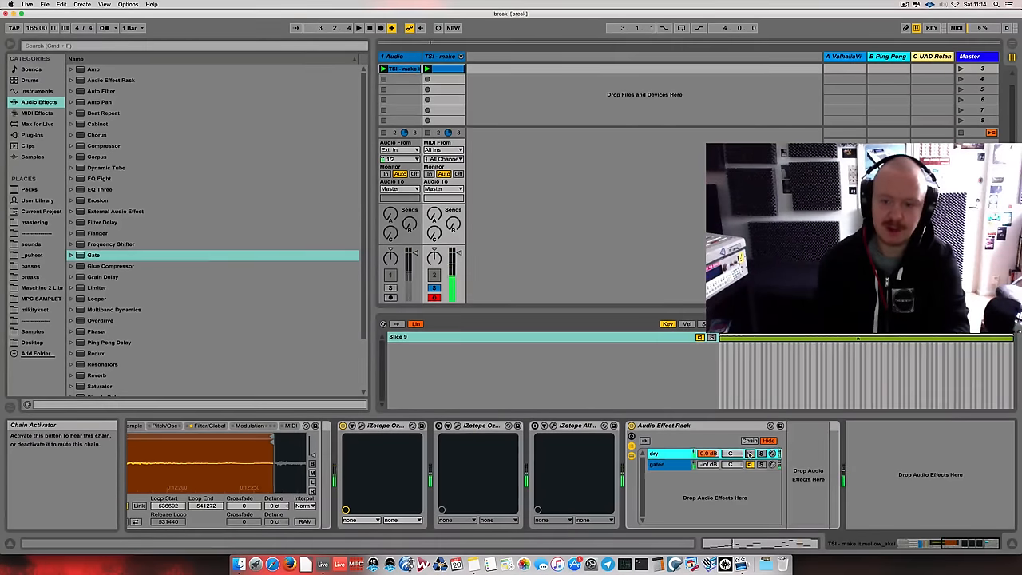
key(space)
drag(709, 464, 709, 461)
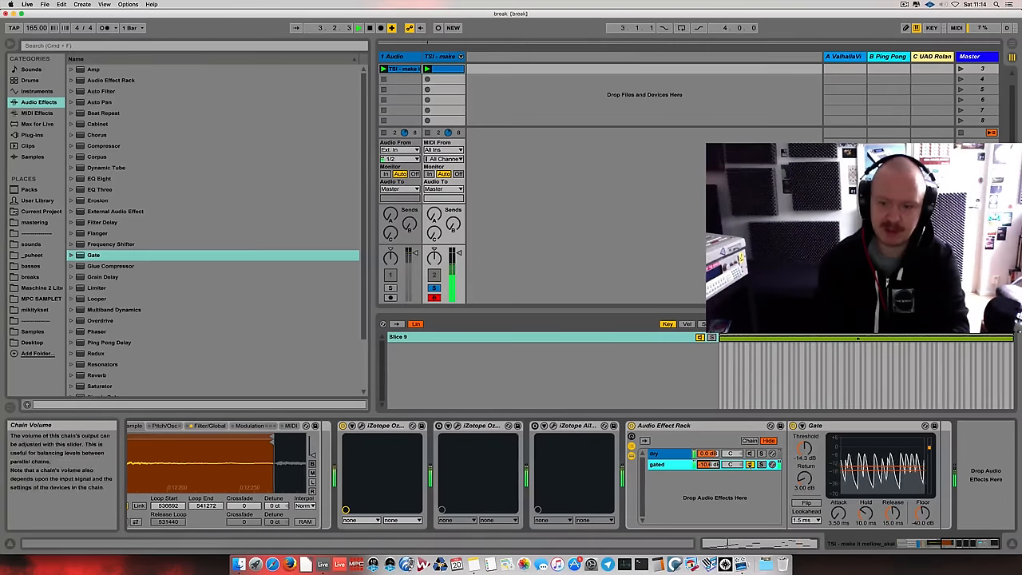
drag(709, 464, 709, 460)
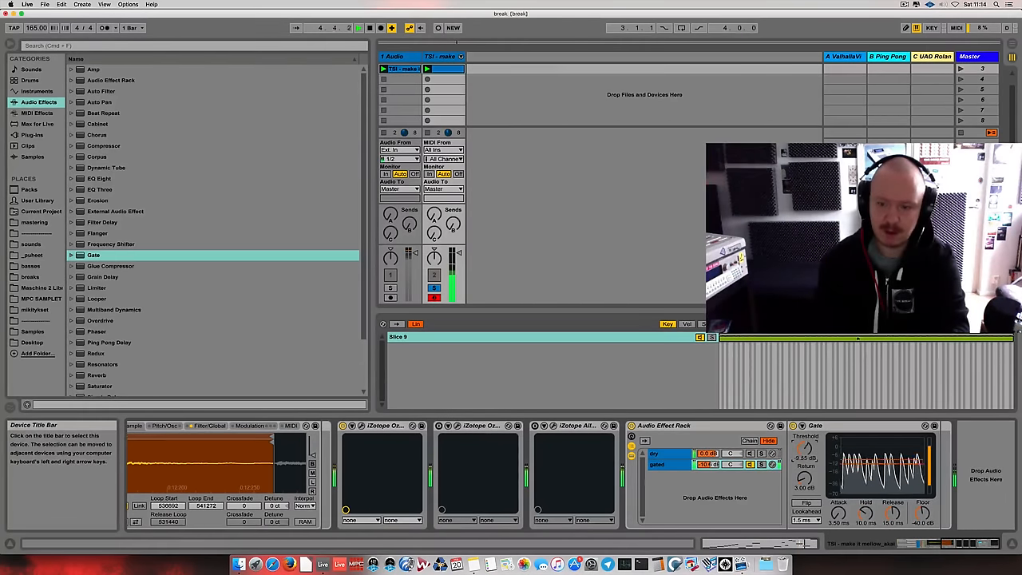
mouse_move(804, 447)
mouse_down()
mouse_move(804, 424)
mouse_move(804, 454)
mouse_up()
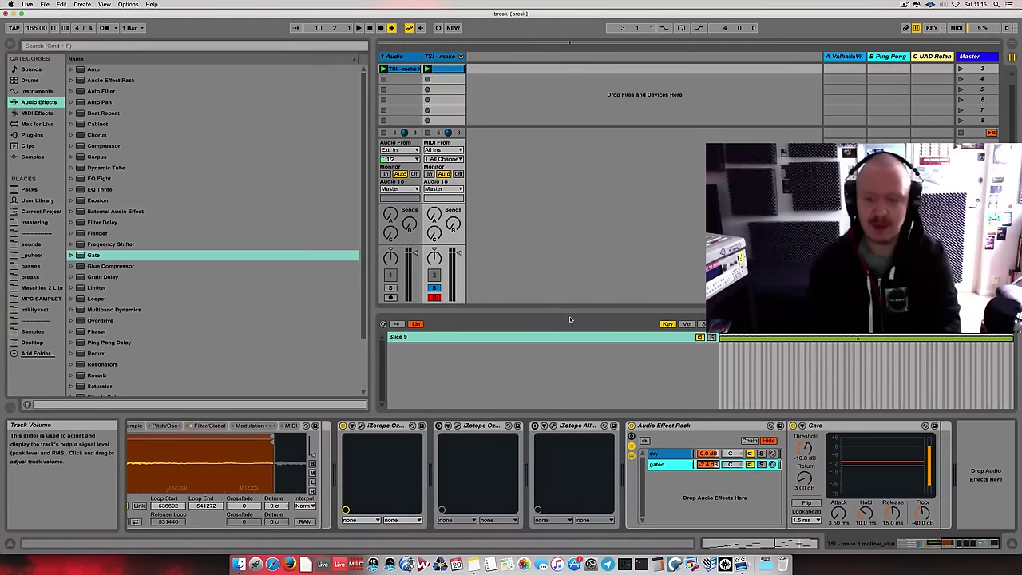
click(747, 453)
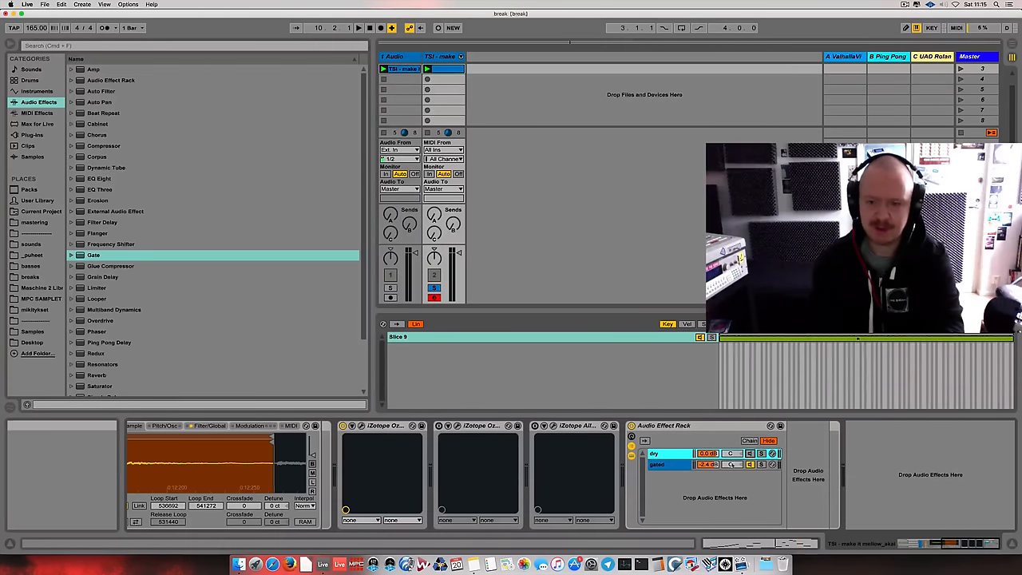
key(space)
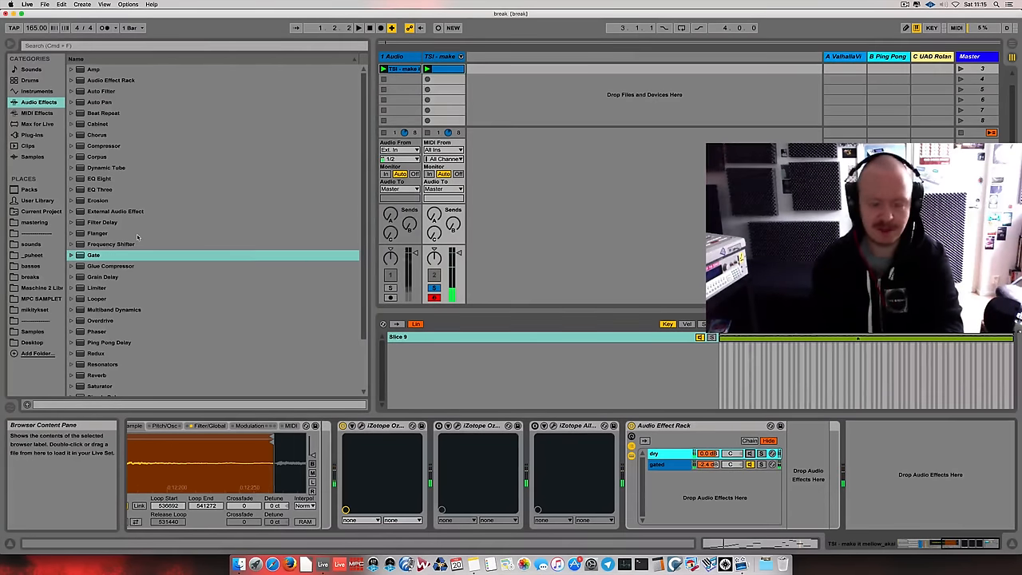
key(super+f)
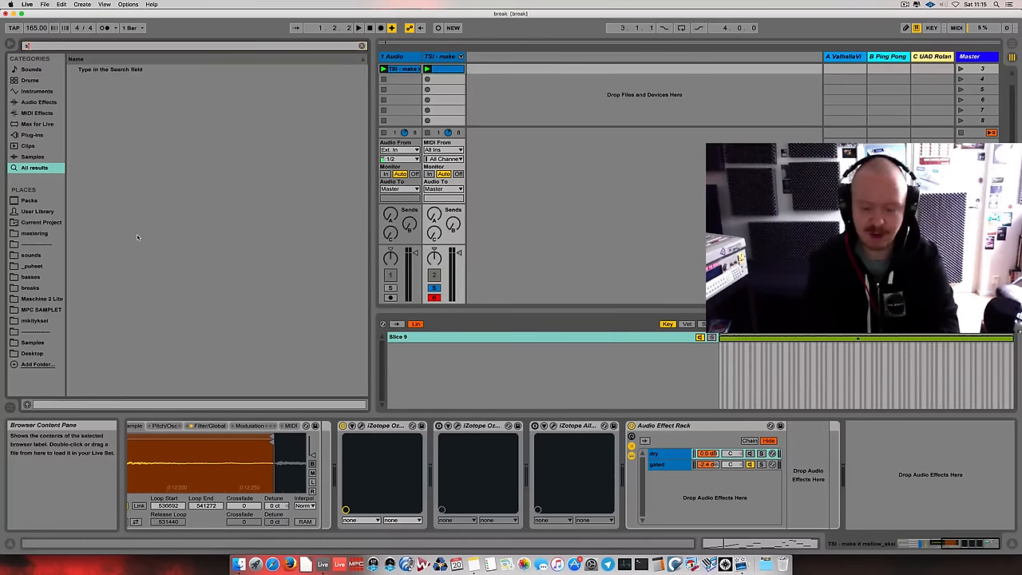
text(spl)
Add the Plugin Alliance SPL Attacker plug-in to the device chain and play the break
click(34, 135)
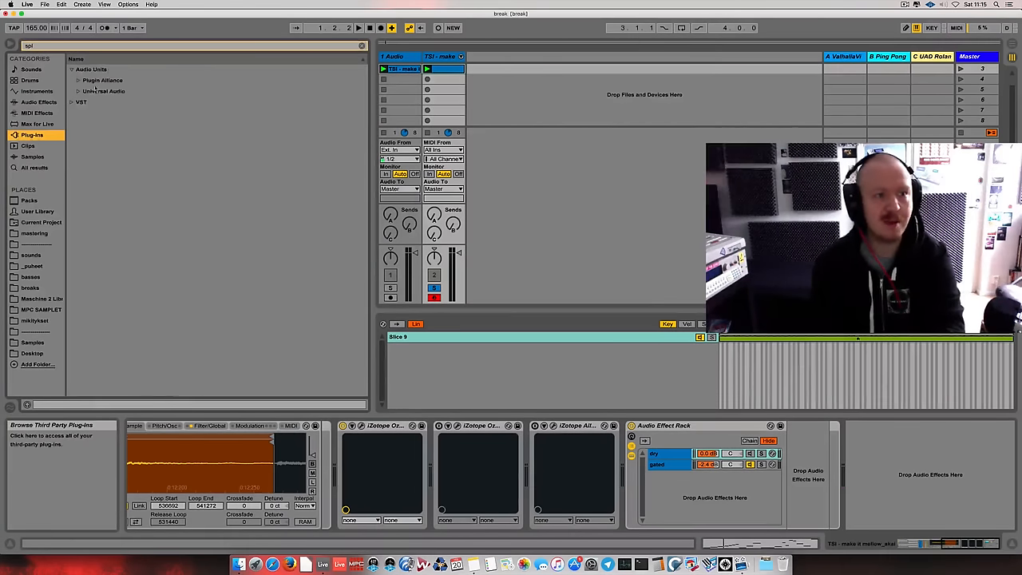
click(100, 92)
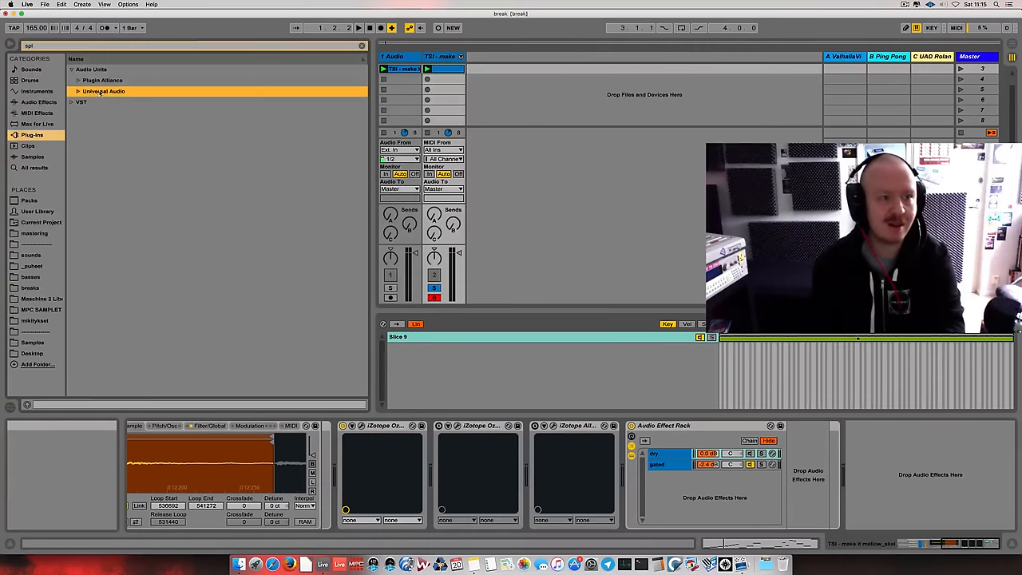
click(78, 81)
click(115, 92)
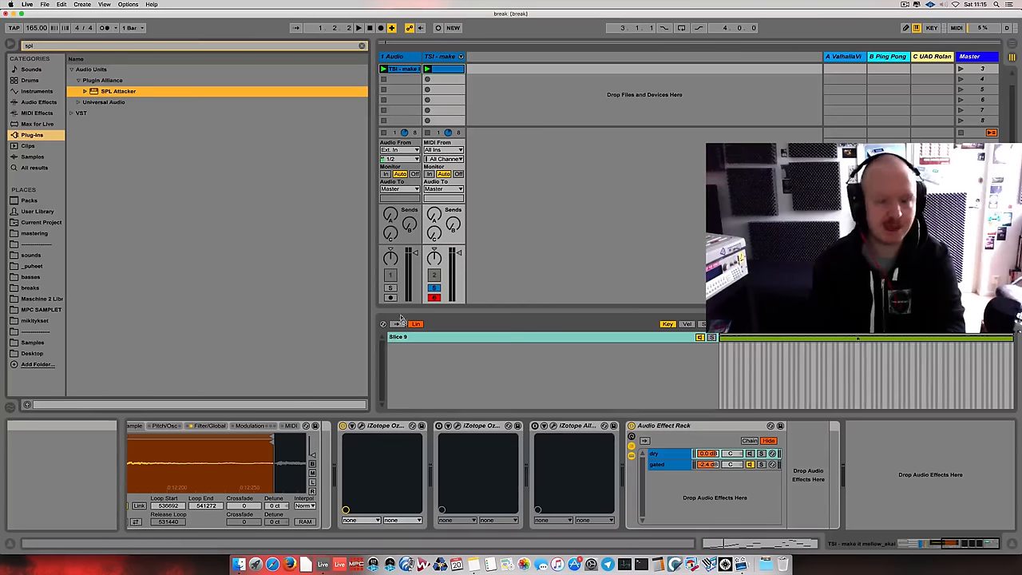
drag(659, 464, 812, 474)
key(space)
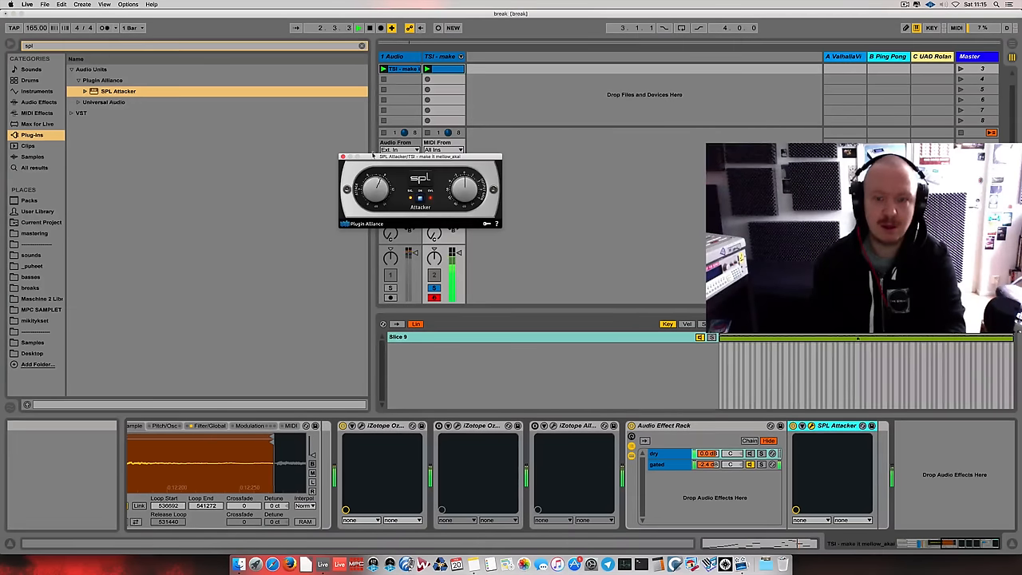
Switch between the dry and gated chains while playing and adjust SPL Attacker's attack amount
click(679, 465)
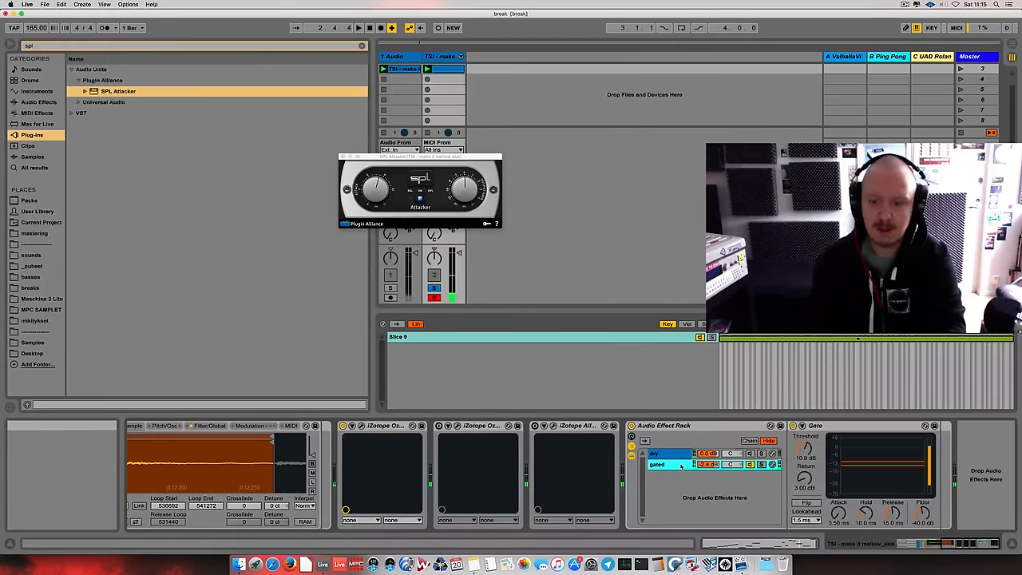
click(679, 453)
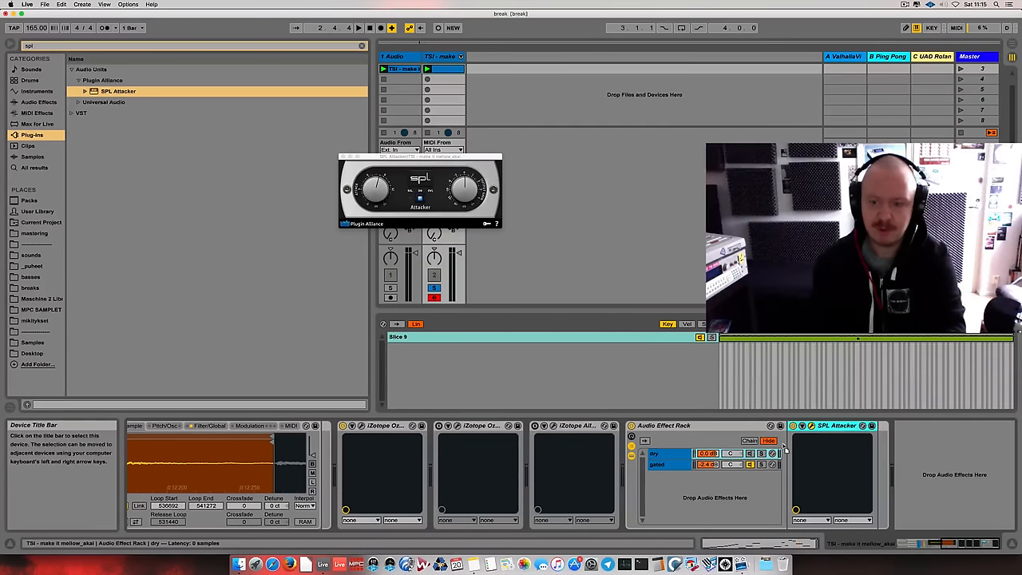
click(681, 463)
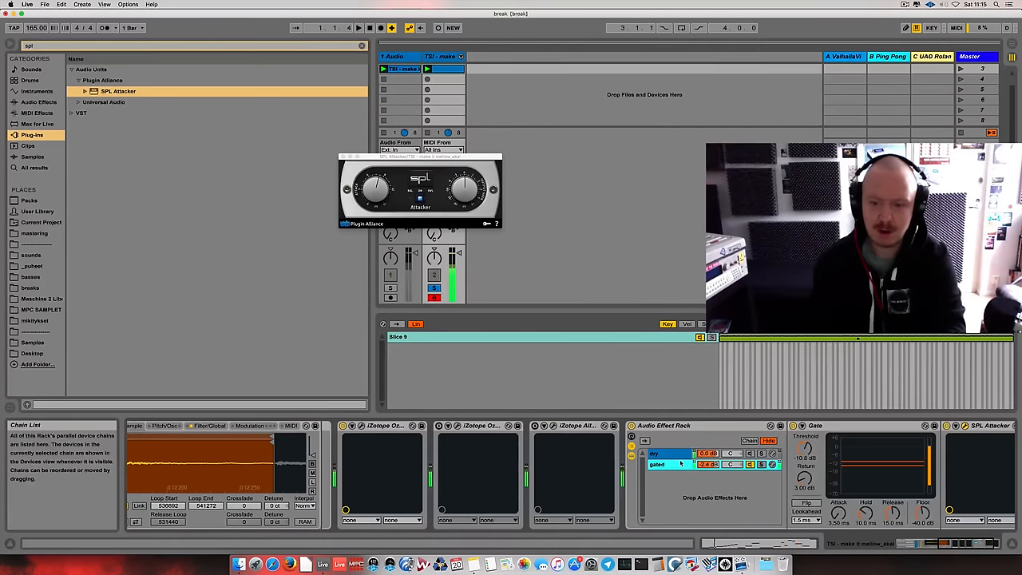
key(space)
scroll(681, 479, right, 3)
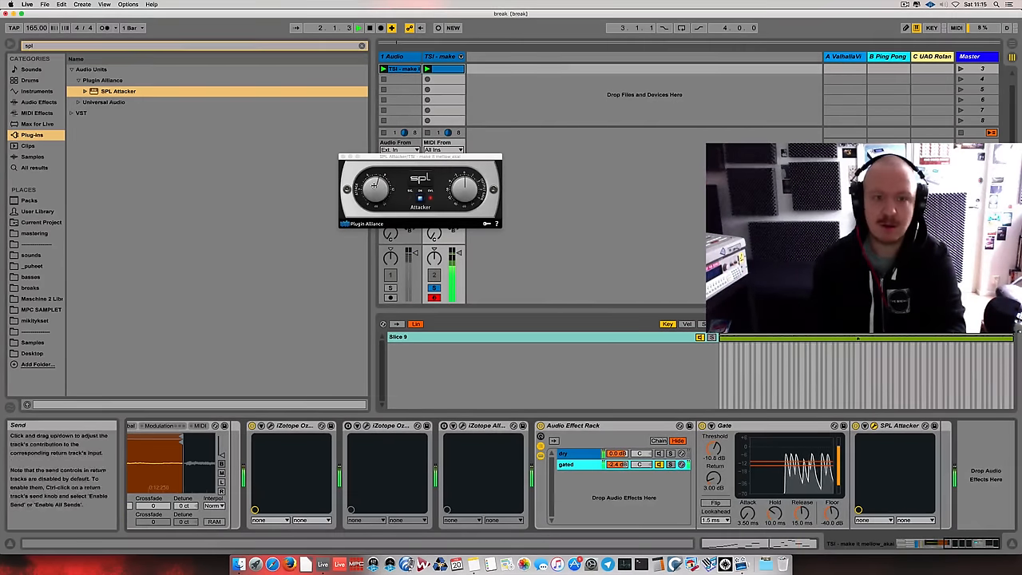
drag(373, 184, 372, 174)
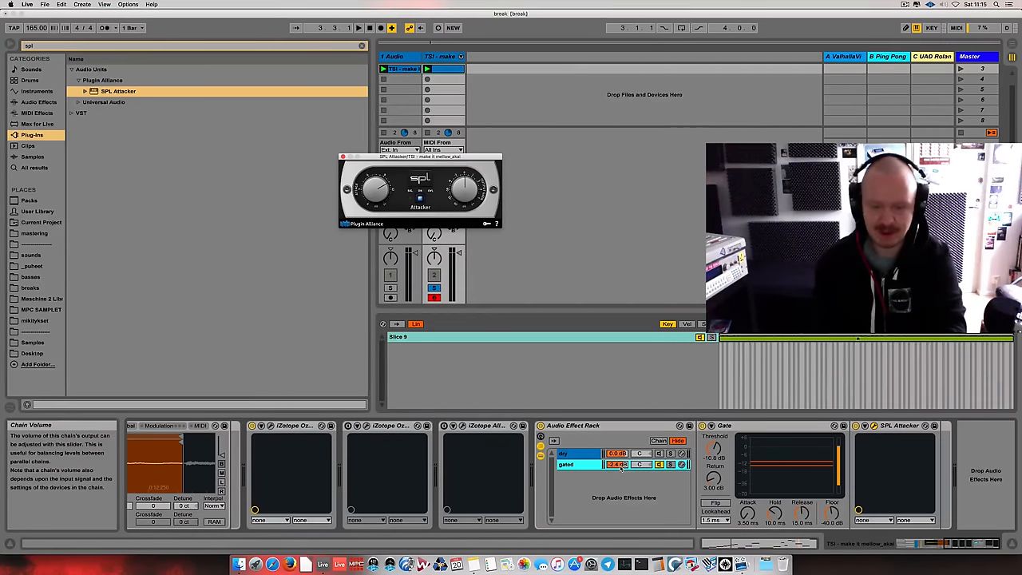
Balance the rack by settling the gated chain's volume at about -2.7 dB after comparing against dry
drag(621, 469, 621, 477)
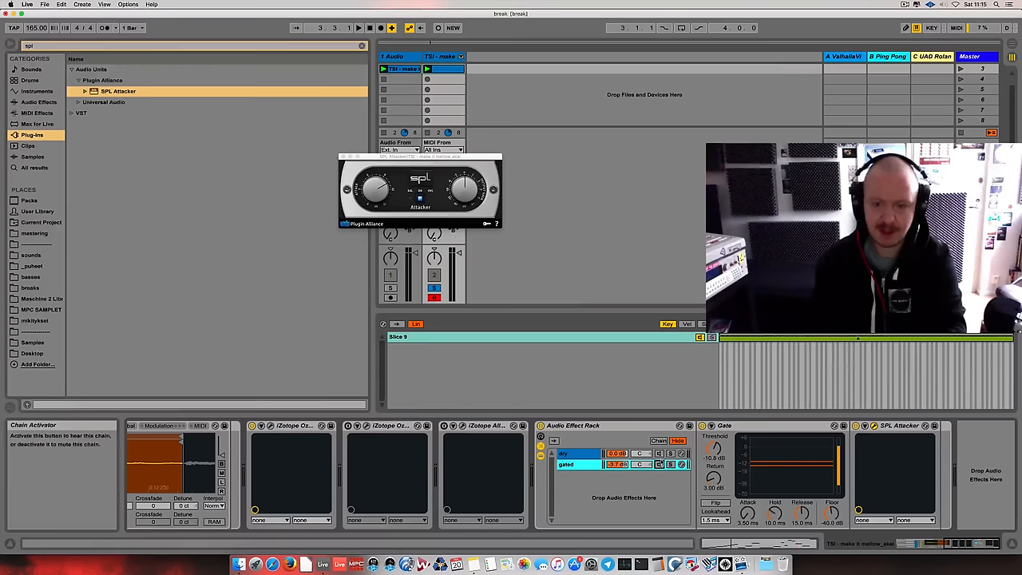
key(space)
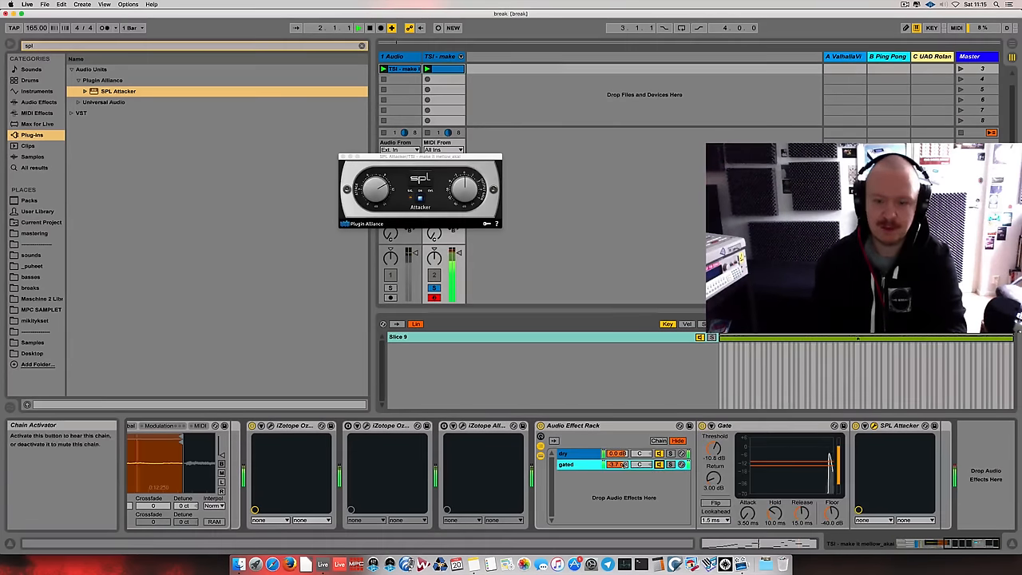
drag(622, 465, 621, 519)
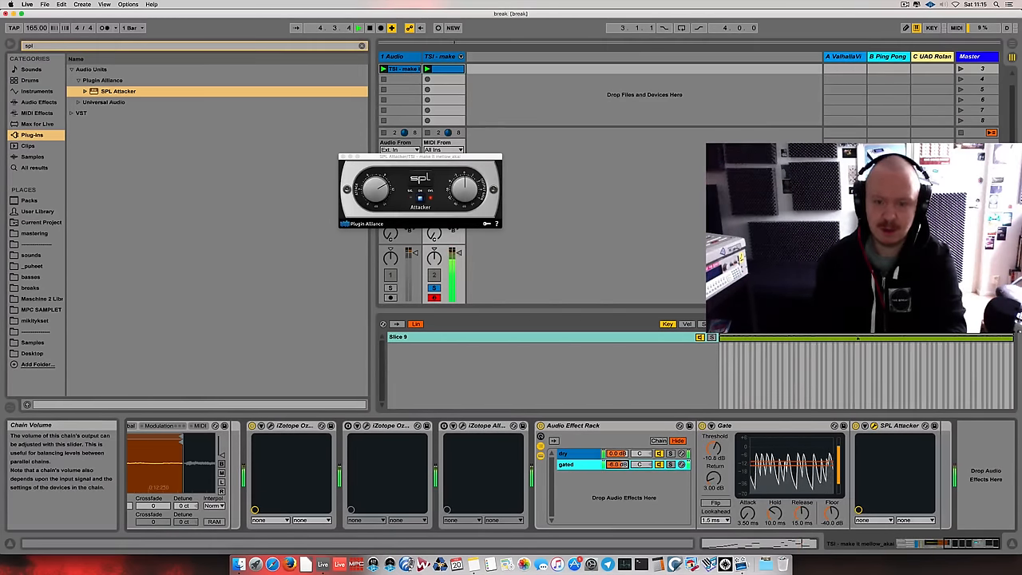
drag(617, 465, 618, 463)
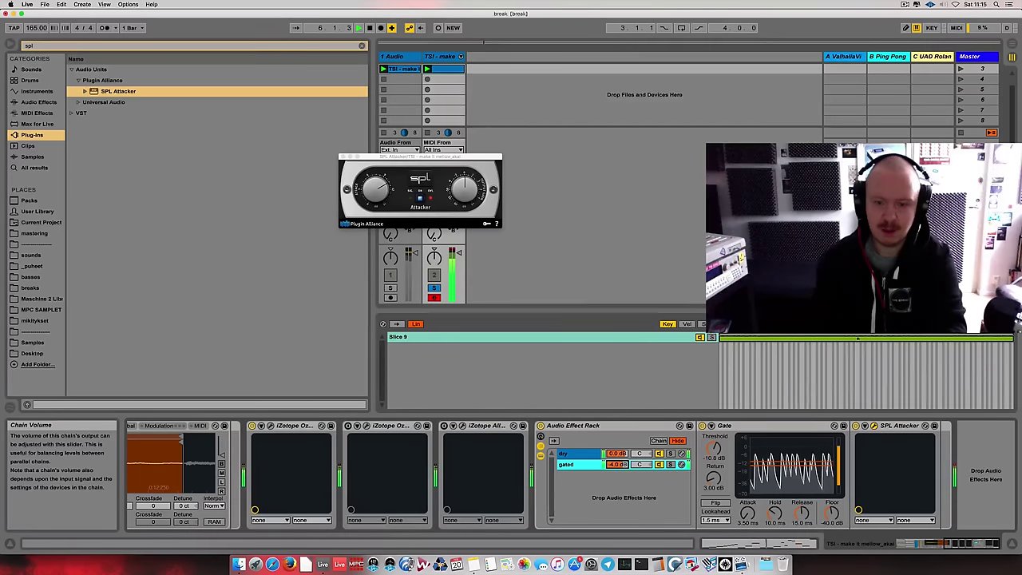
click(659, 454)
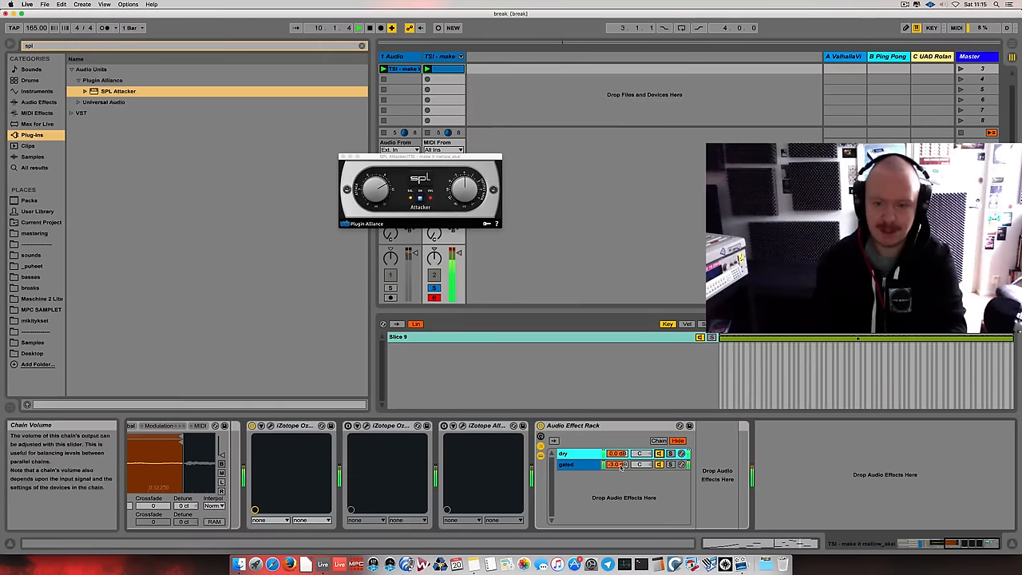
mouse_move(616, 464)
mouse_down()
mouse_move(617, 495)
mouse_move(619, 466)
mouse_up()
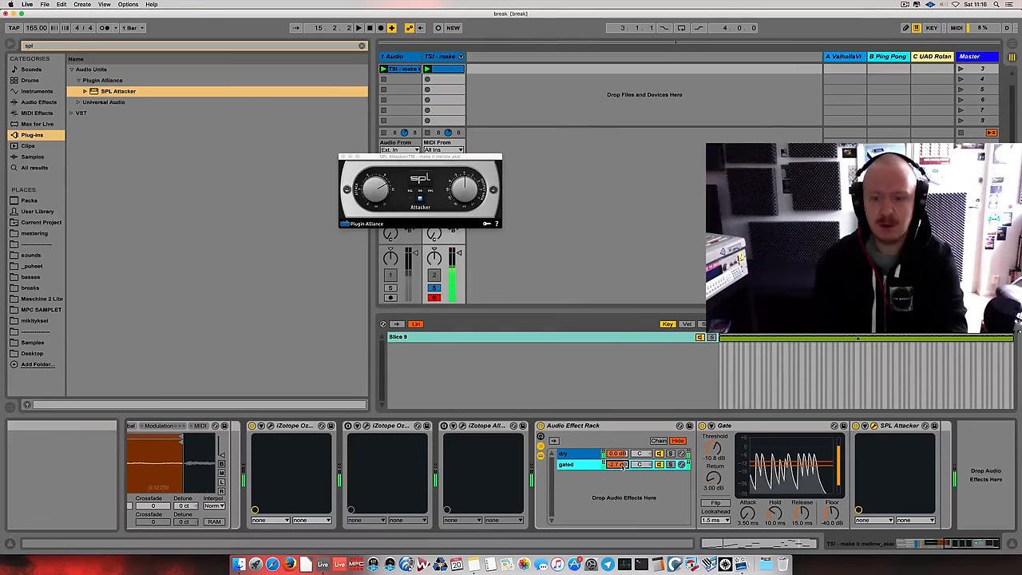
Select the dry chain, close the SPL Attacker window and play the break from the start
click(586, 455)
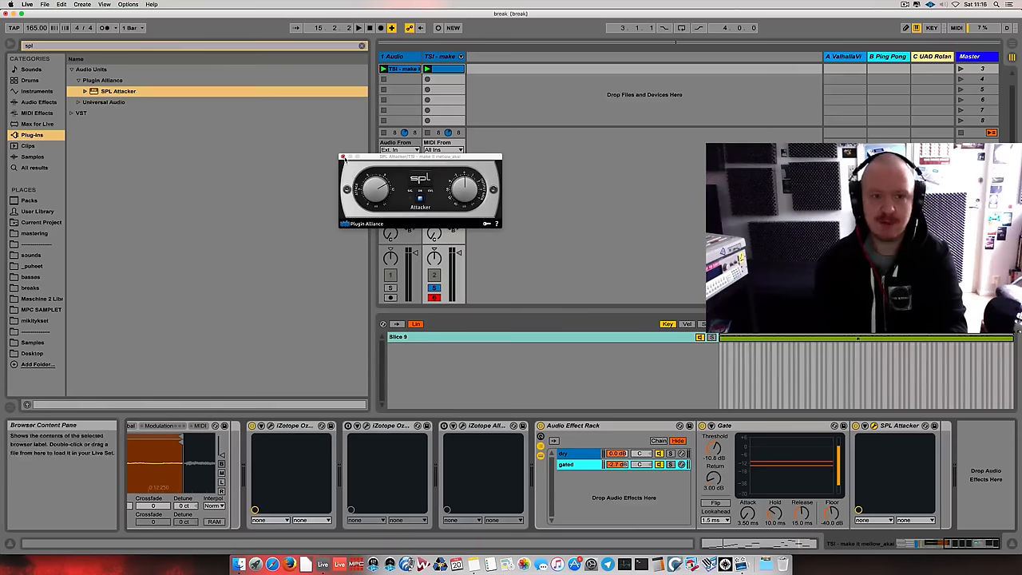
click(343, 156)
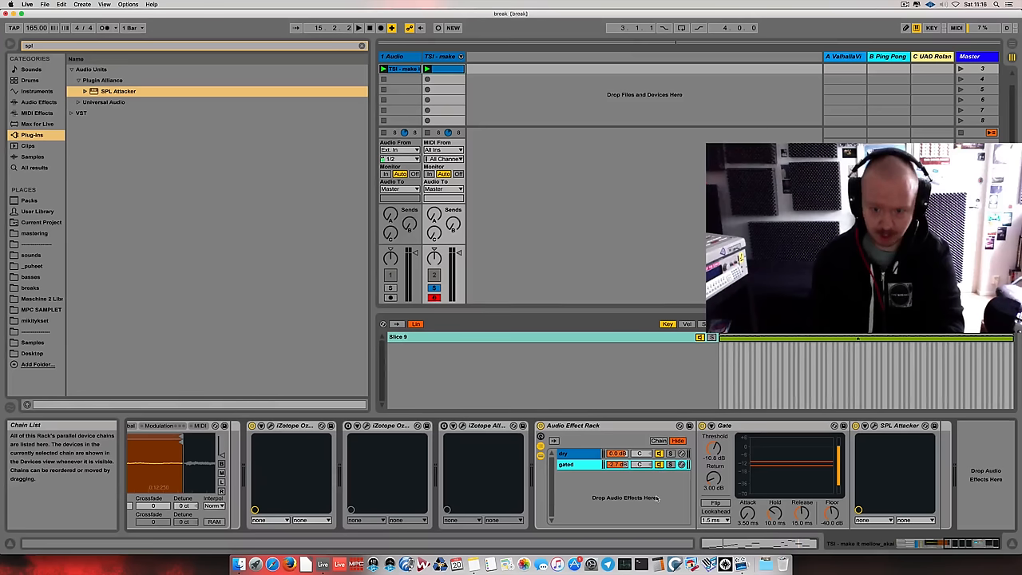
key(space)
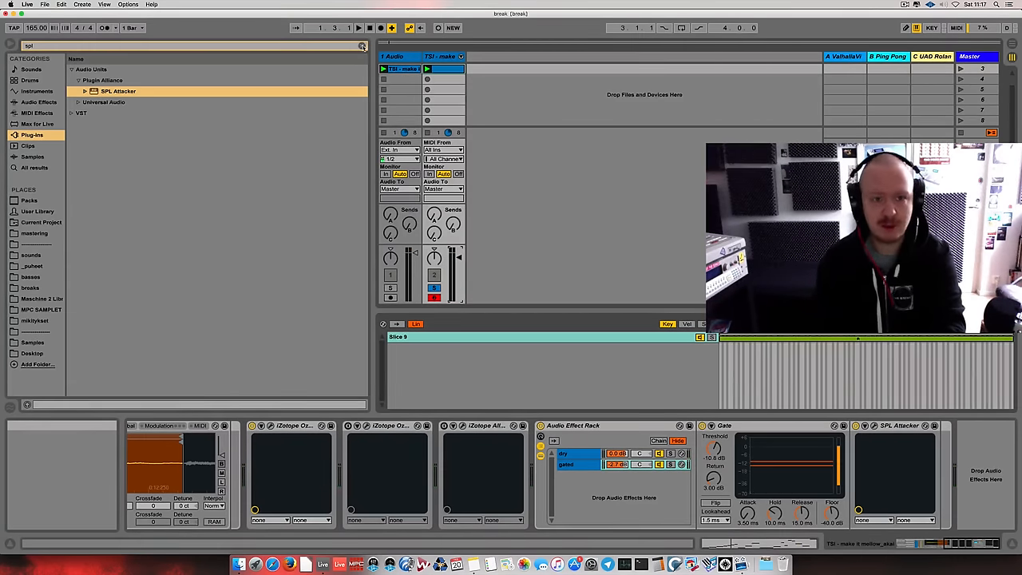
Append a Saturator from the built-in audio effects to the end of the break track's chain
click(361, 47)
click(38, 101)
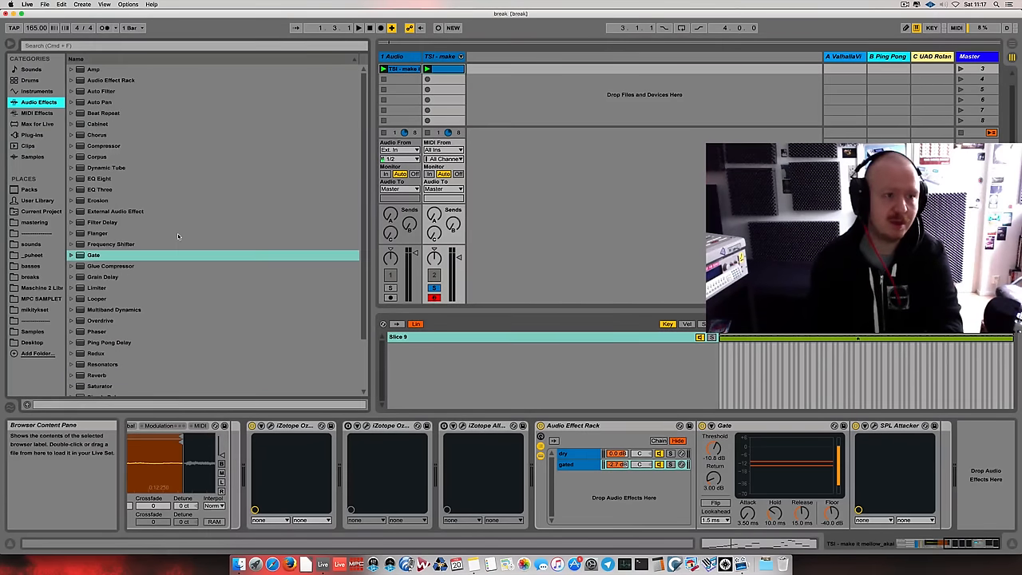
scroll(178, 236, down, 3)
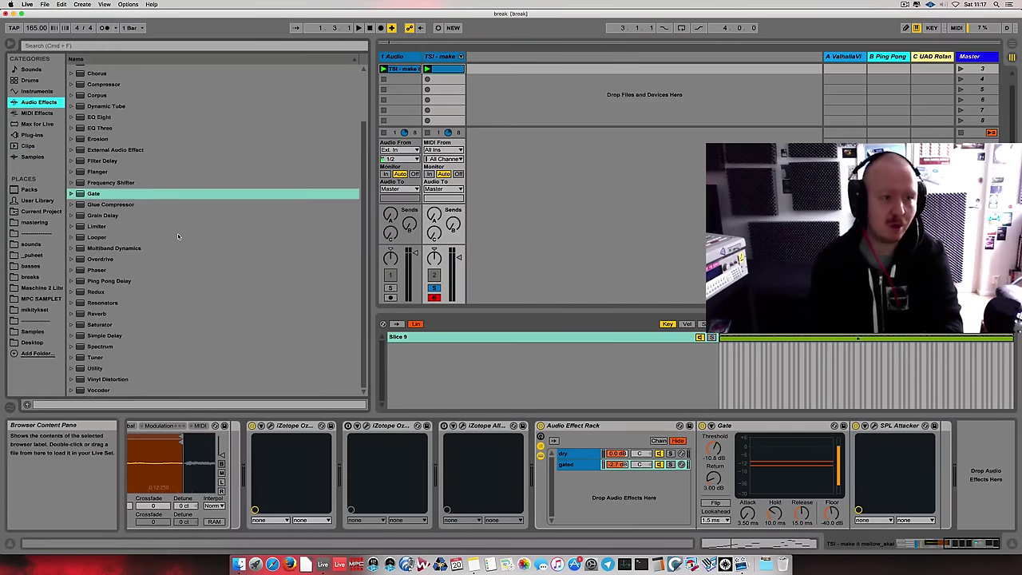
double_click(108, 325)
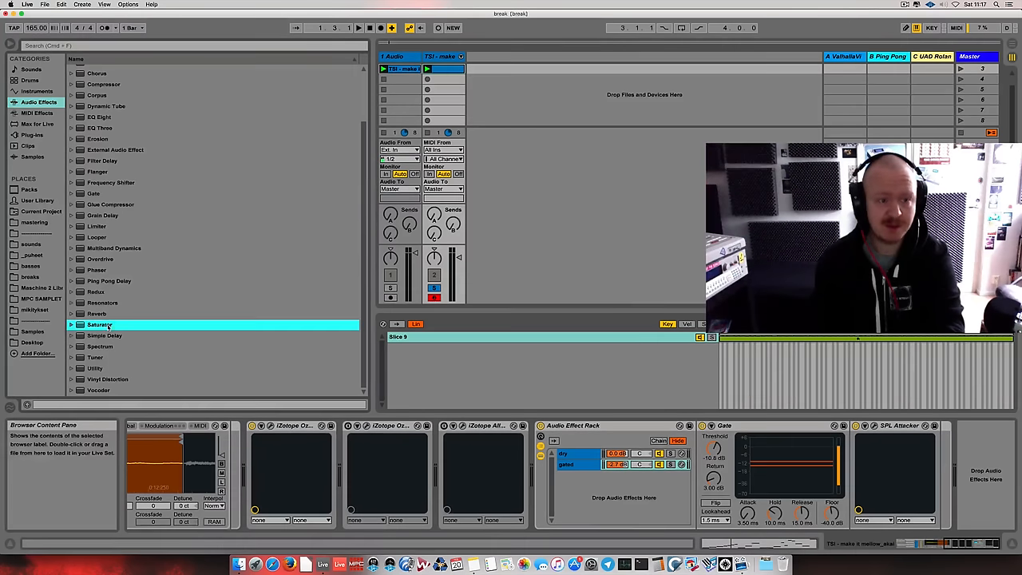
click(822, 455)
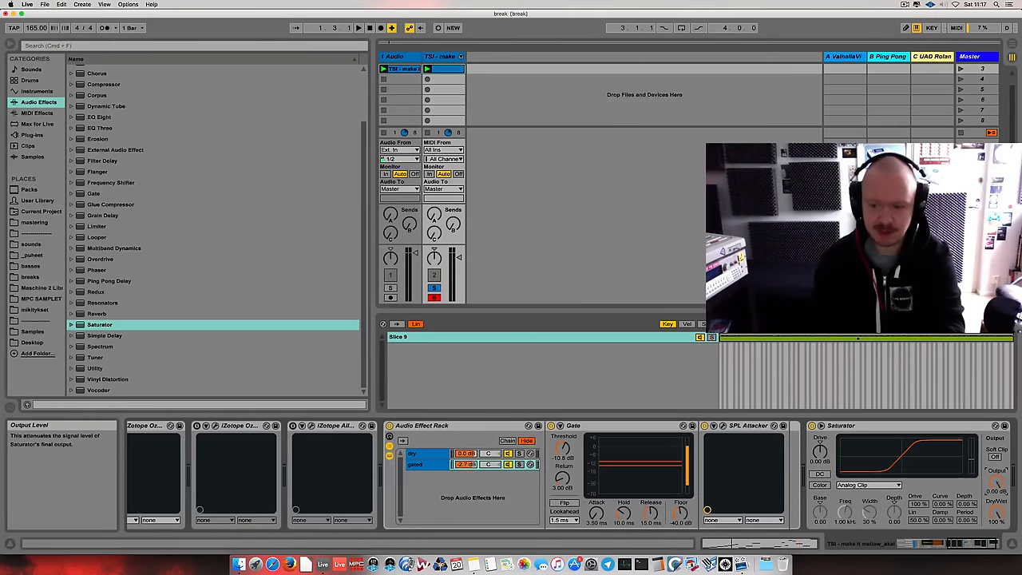
scroll(824, 460, right, 3)
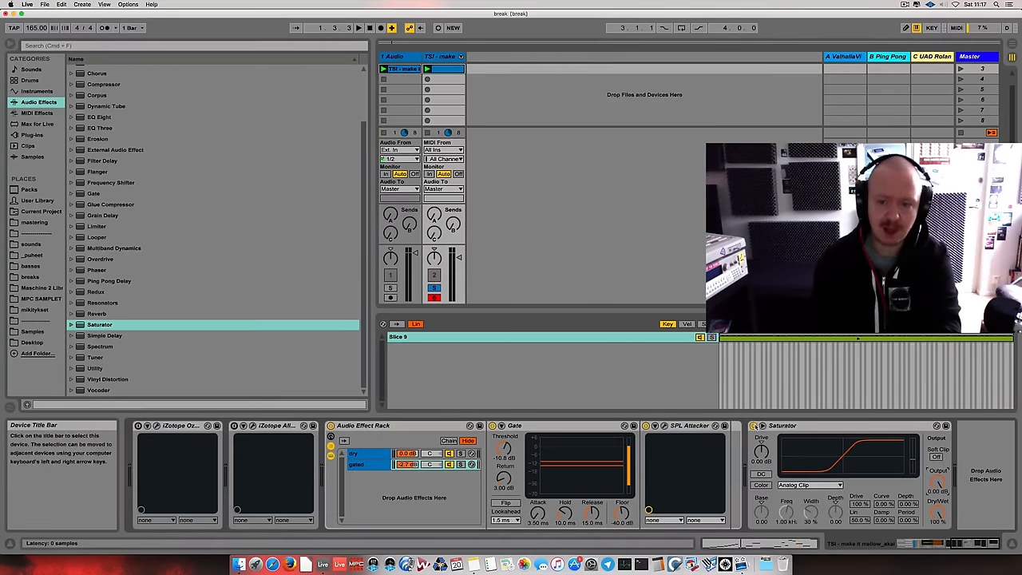
Play the beat and toggle the Saturator on, off and on again to compare the clipping
key(space)
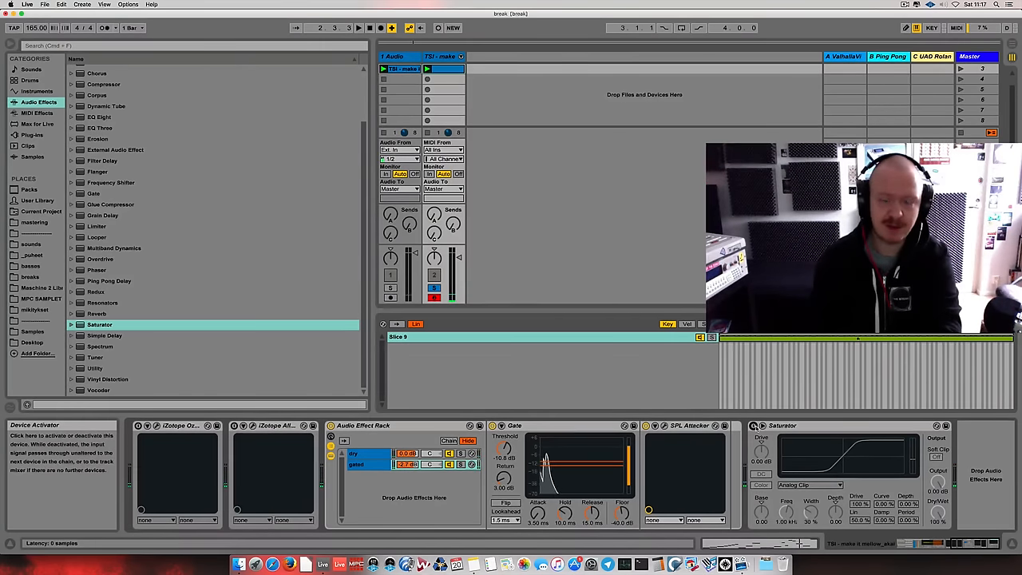
click(753, 425)
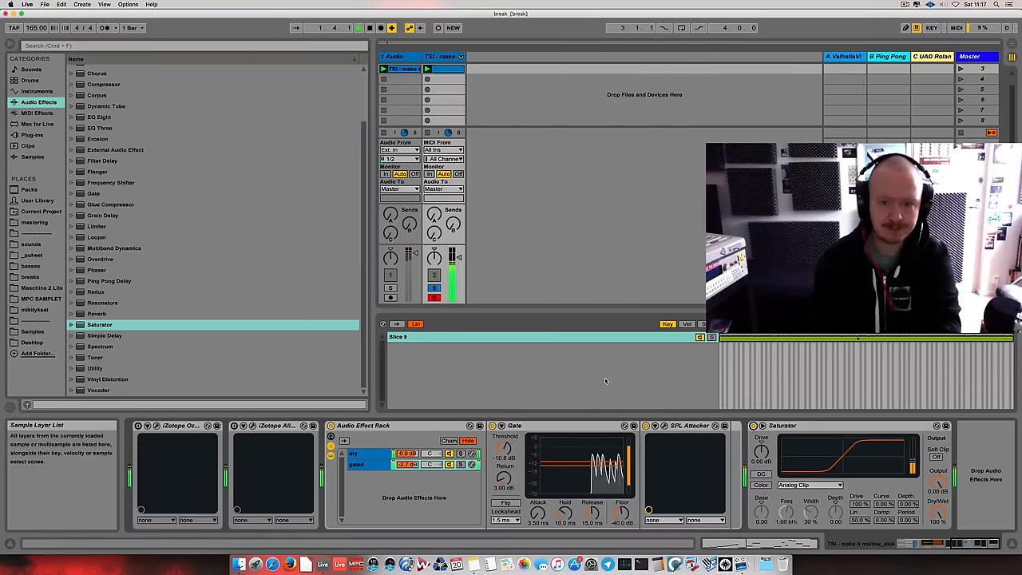
click(753, 426)
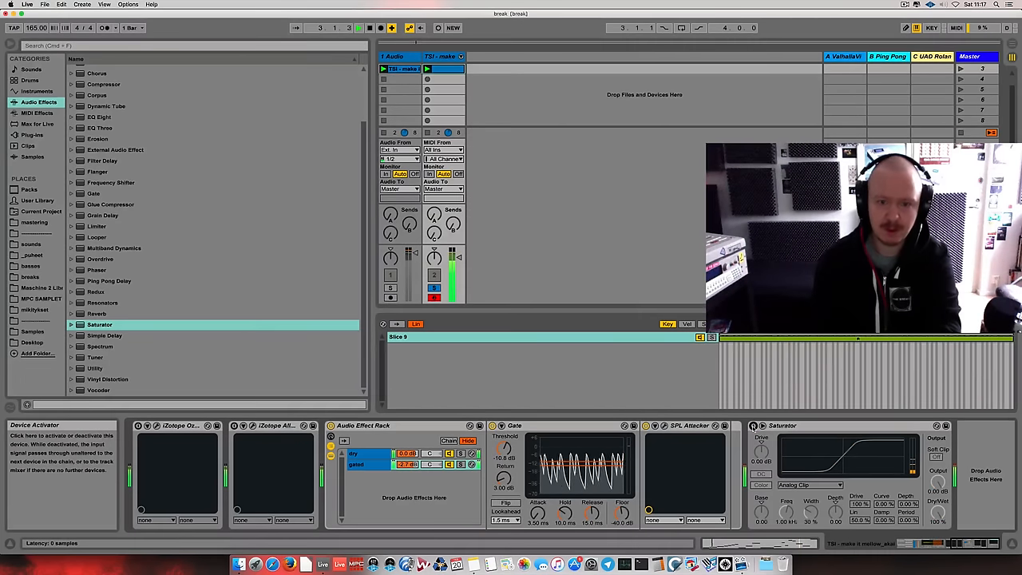
click(753, 426)
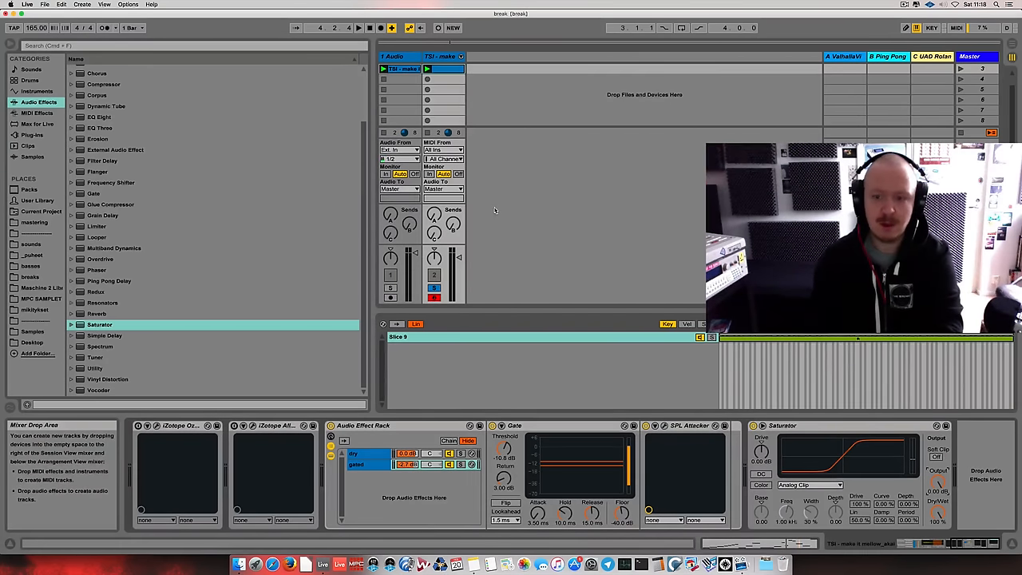
Solo and audition the 1 Audio track, then return to the break clip's devices and bypass the second iZotope device
key(space)
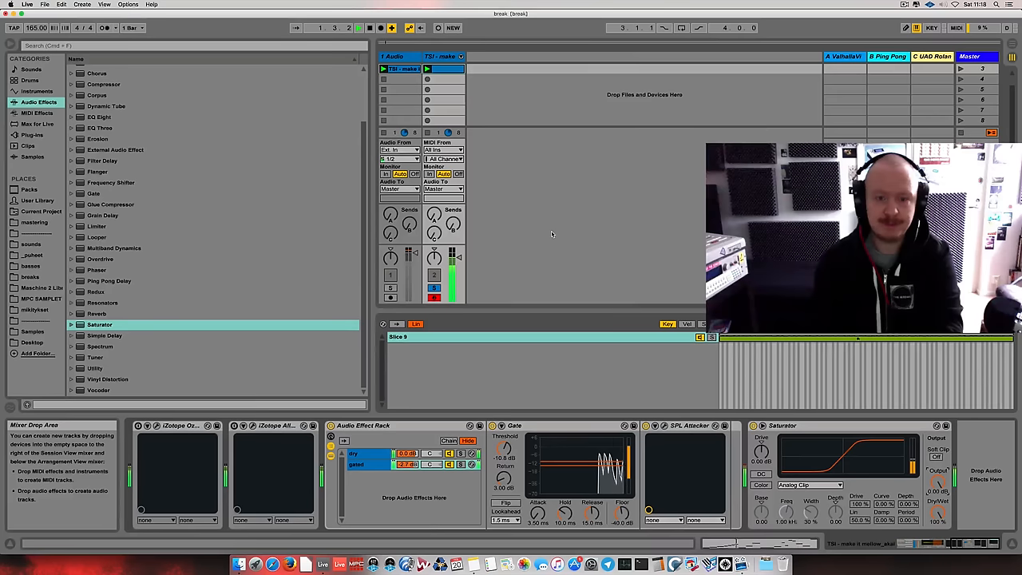
click(390, 288)
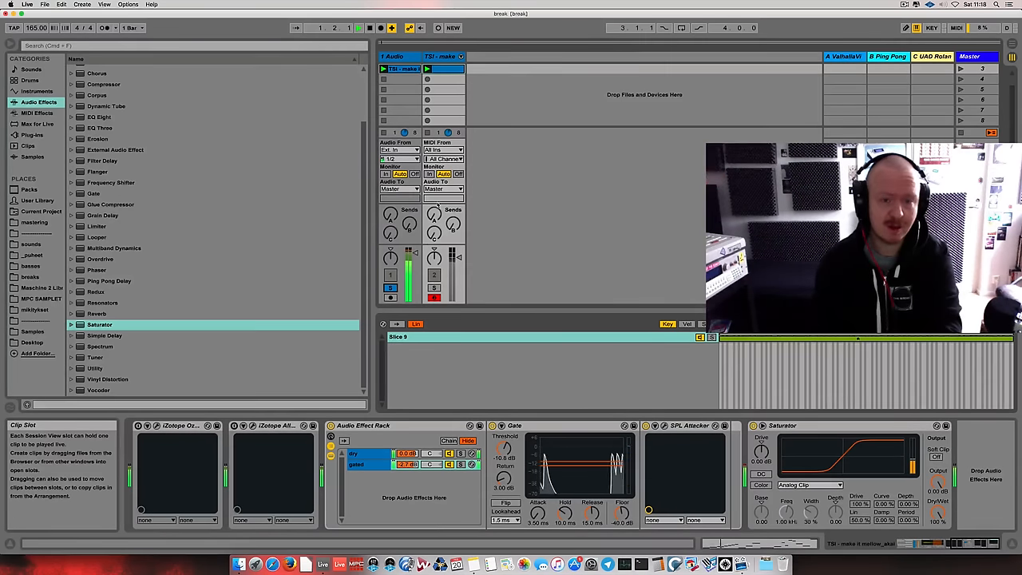
click(397, 58)
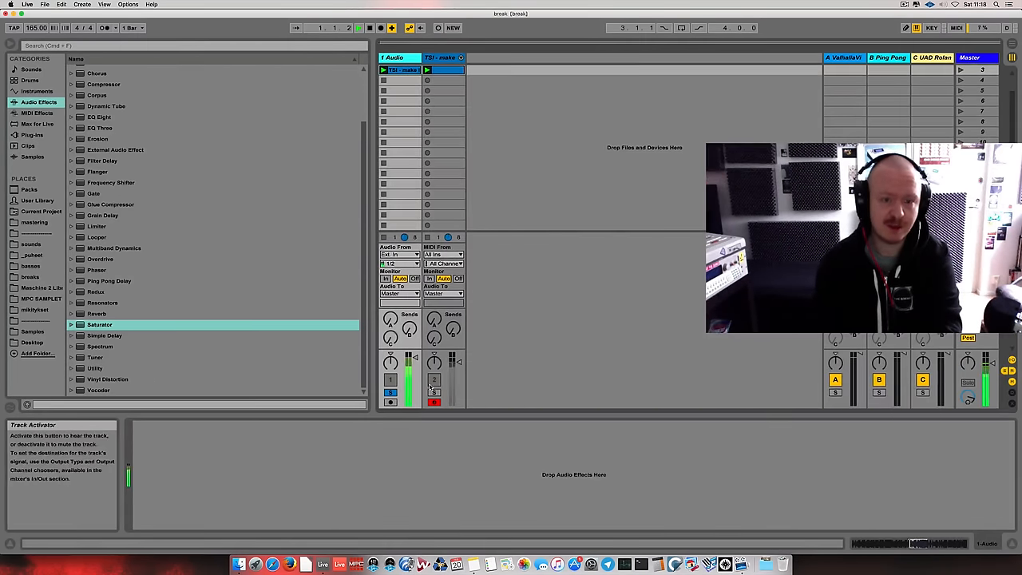
click(450, 70)
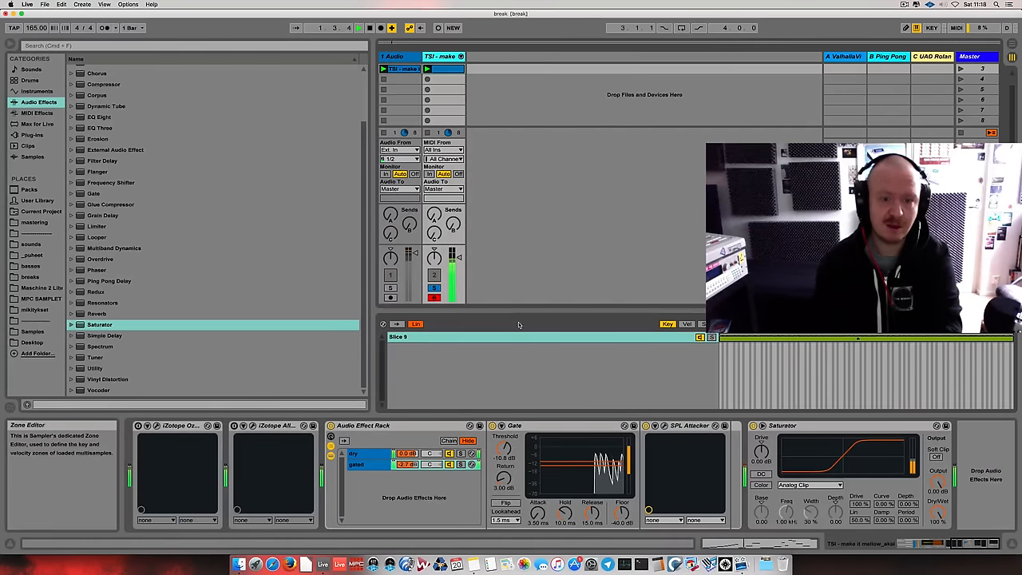
scroll(221, 472, left, 3)
scroll(220, 472, left, 3)
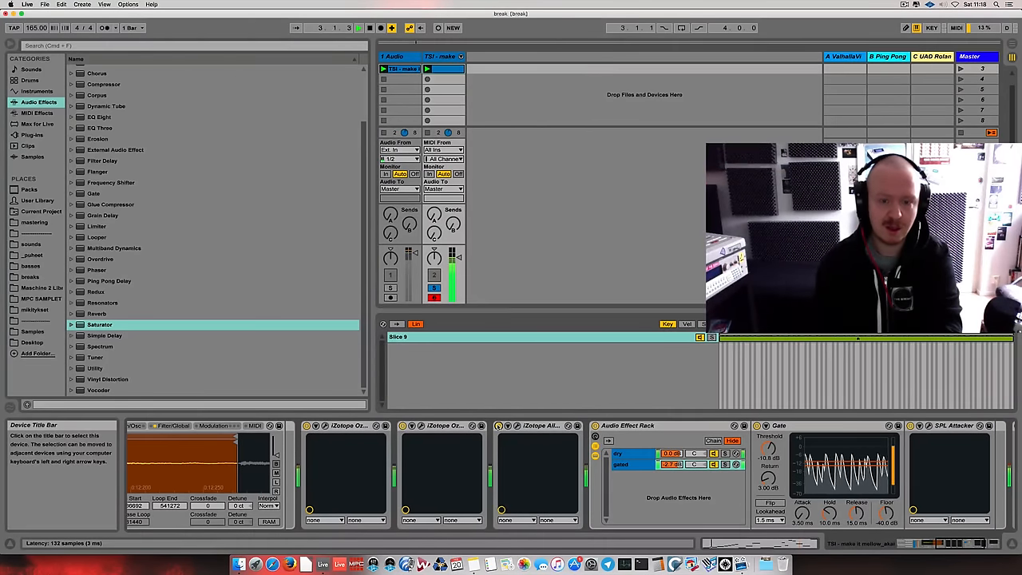
click(403, 426)
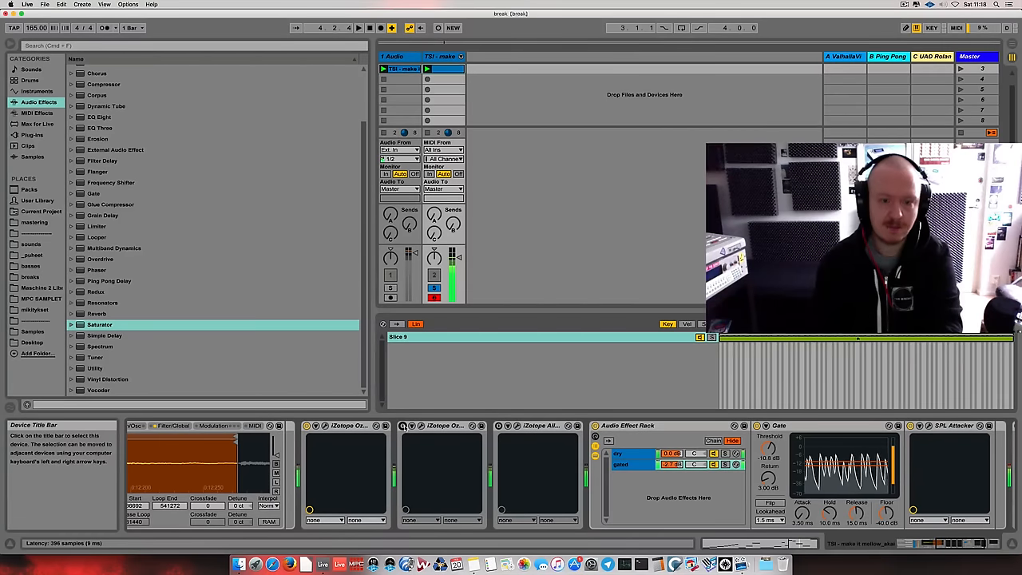